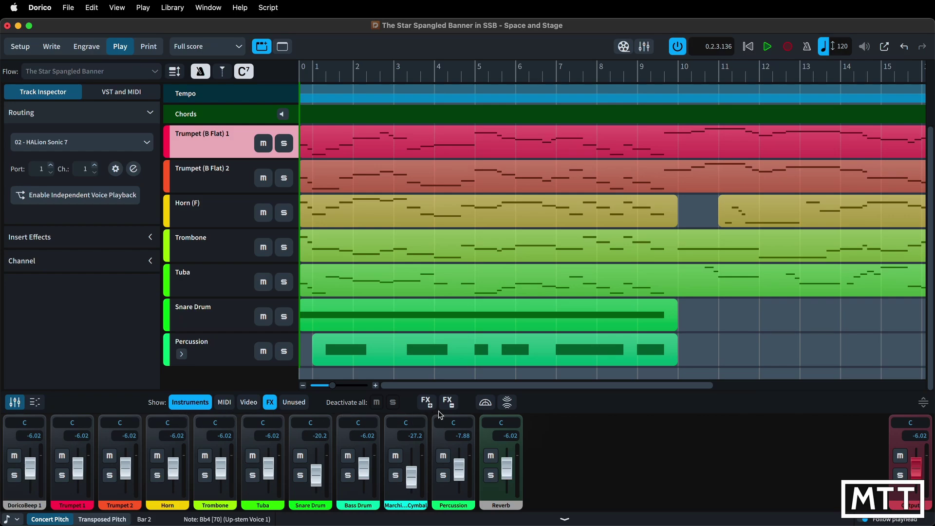
Open Live Stage and place its window clear of the track headers
left_click(489, 406)
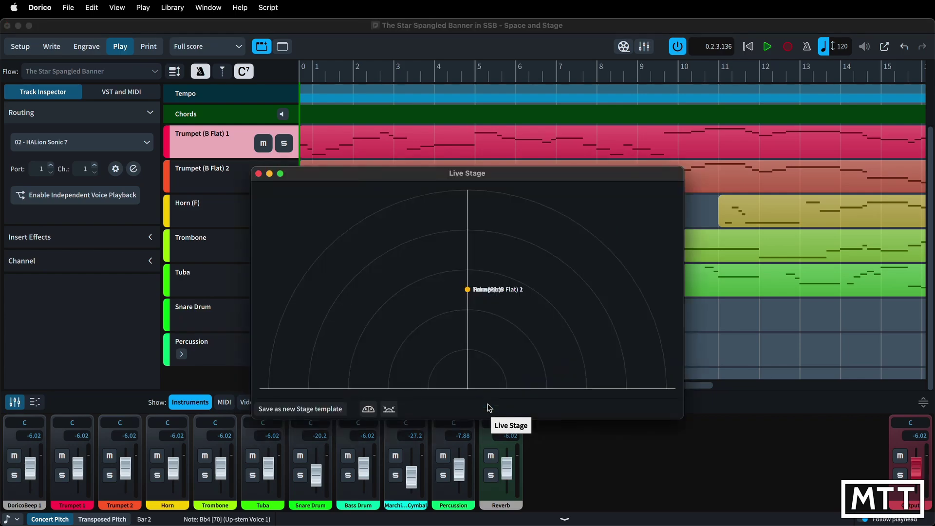
left_click_drag(485, 181, 488, 132)
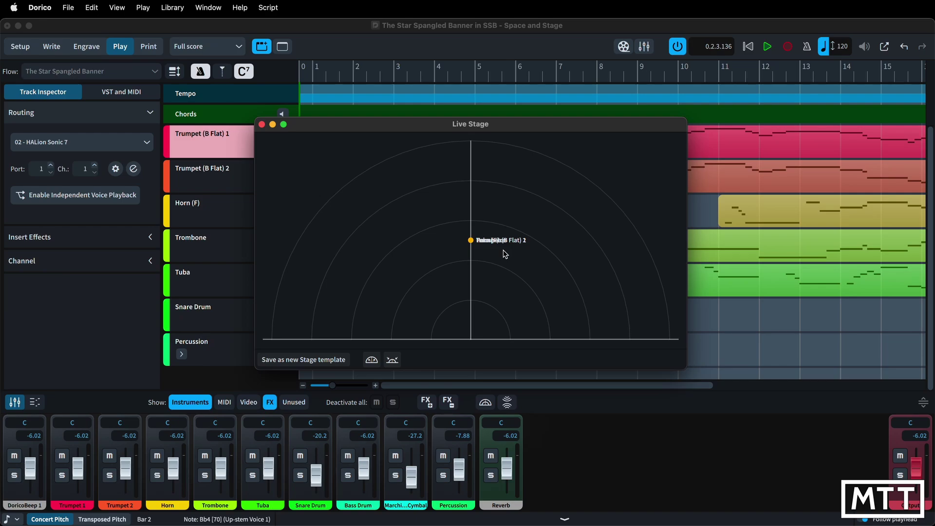
left_click_drag(466, 129, 580, 136)
Apply the Big Band stage template to the ensemble, keeping the stage layout in view
left_click(145, 8)
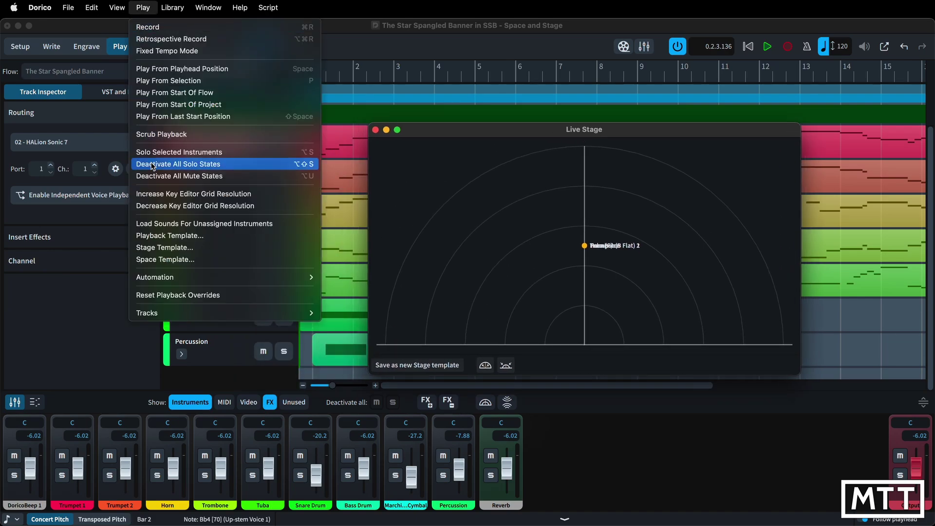
left_click(162, 249)
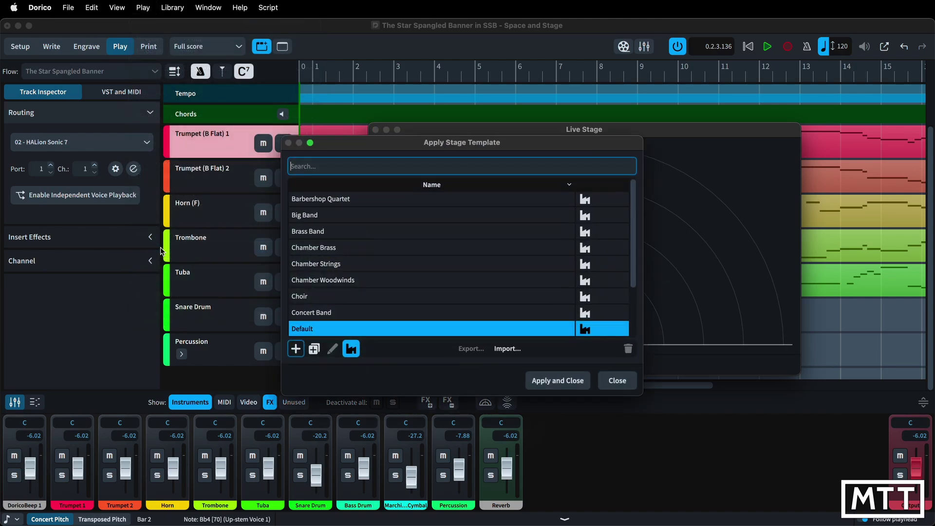
left_click_drag(429, 142, 206, 103)
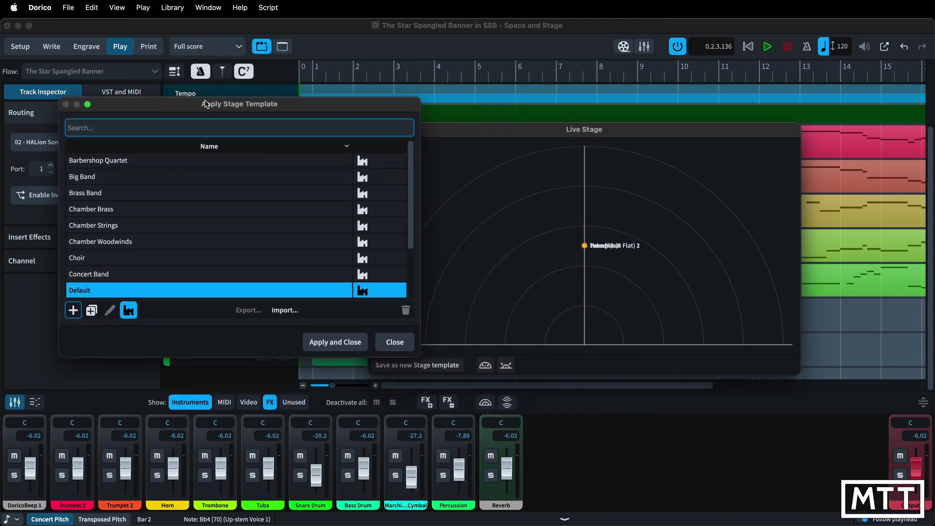
left_click(92, 178)
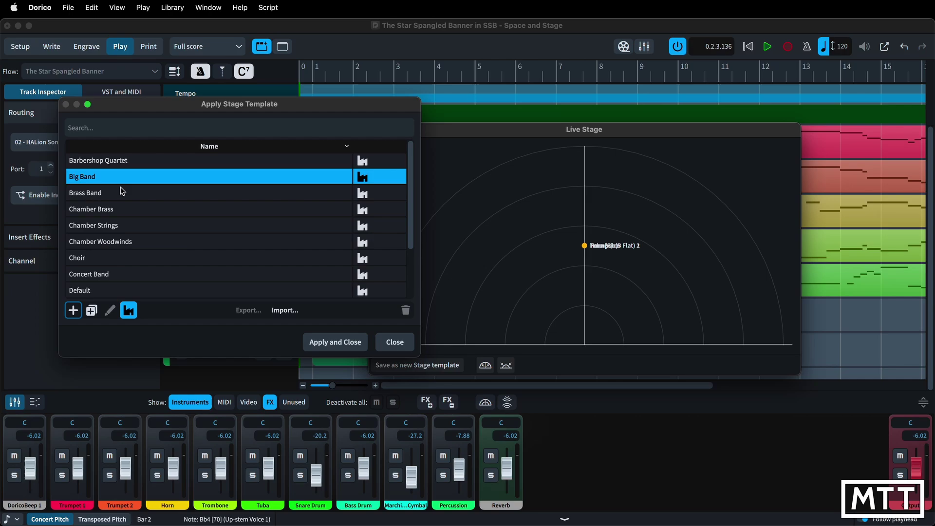
left_click(343, 347)
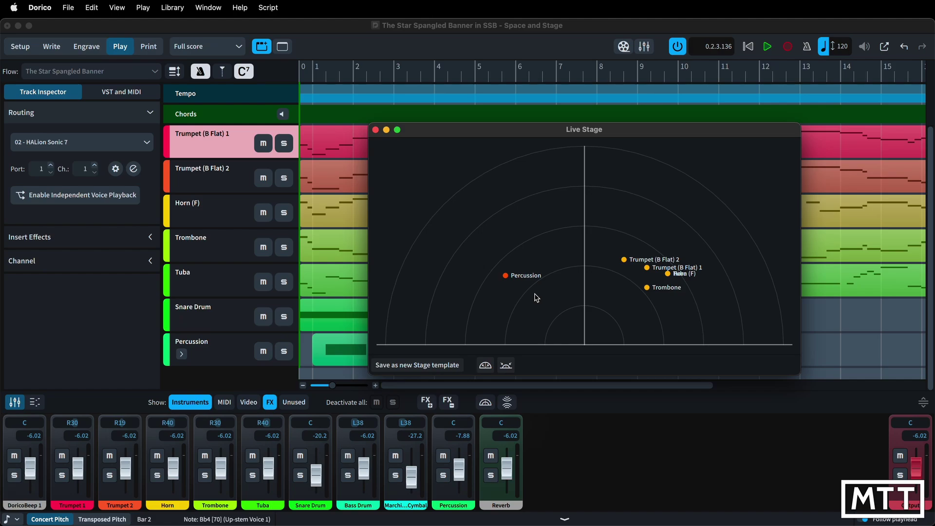
Replace the current stage layout with the Brass Band stage template
left_click(138, 8)
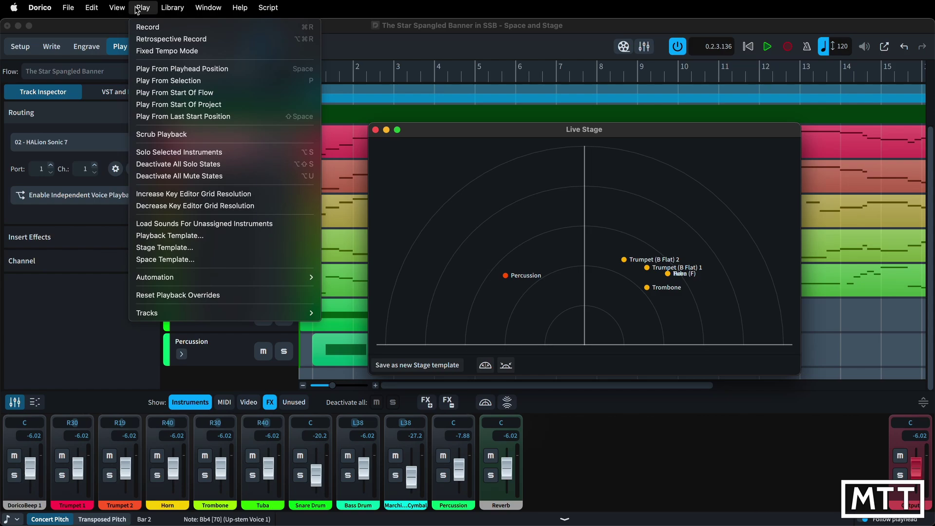
left_click(180, 249)
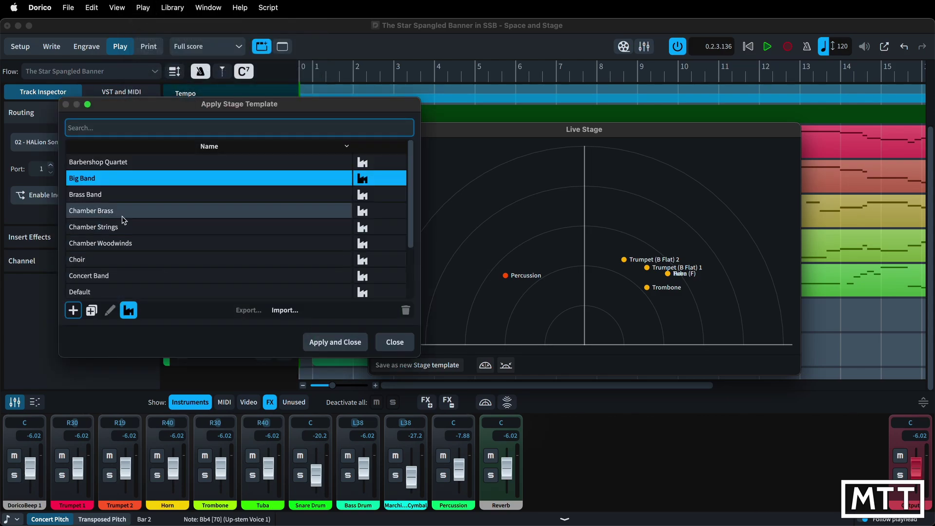
left_click(115, 194)
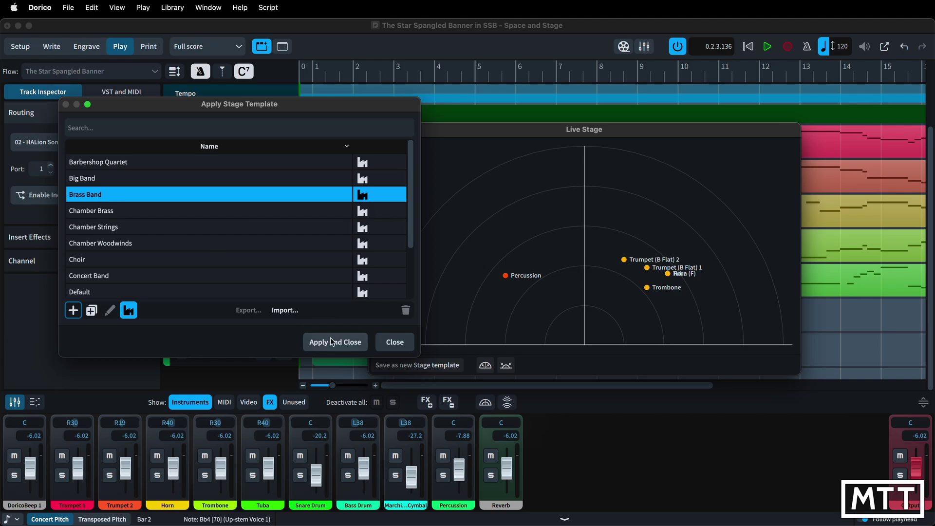
left_click(353, 346)
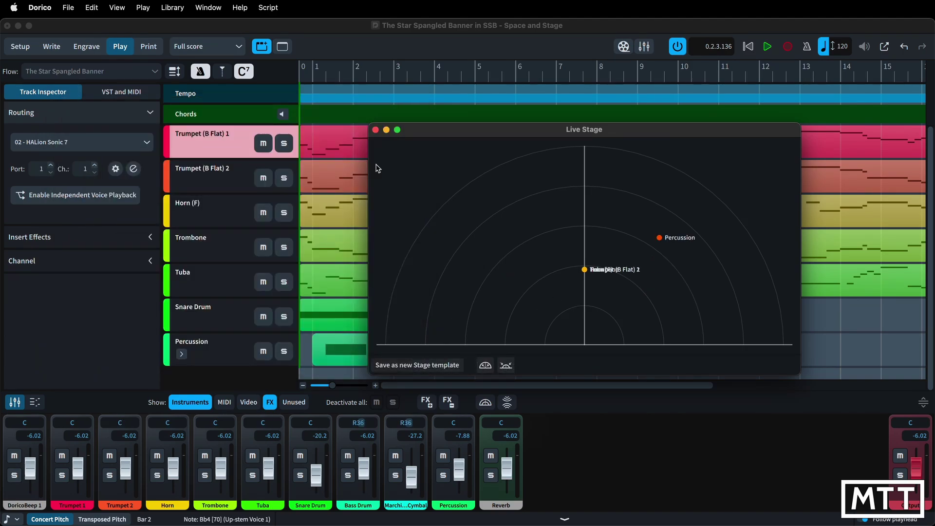
Apply the Orchestra stage template to position the instruments
left_click(147, 7)
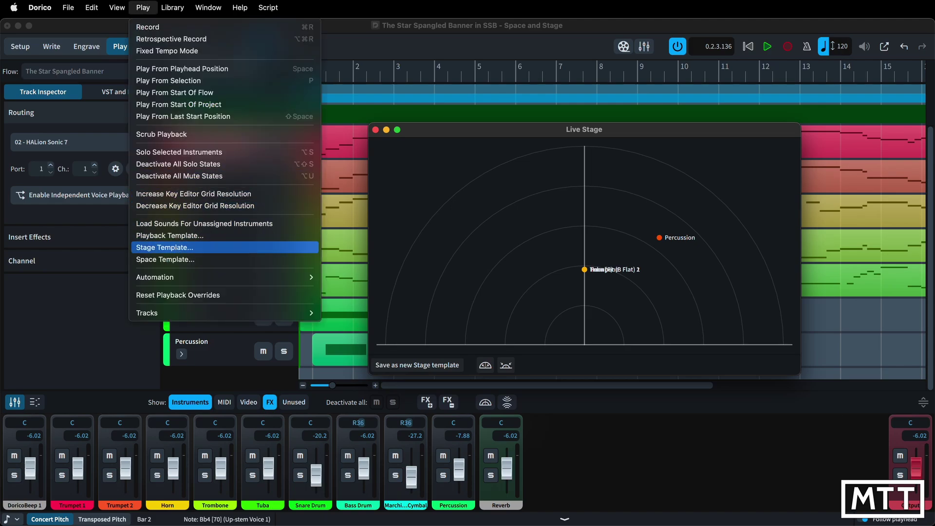
left_click(195, 248)
scroll(284, 281, "down", 4)
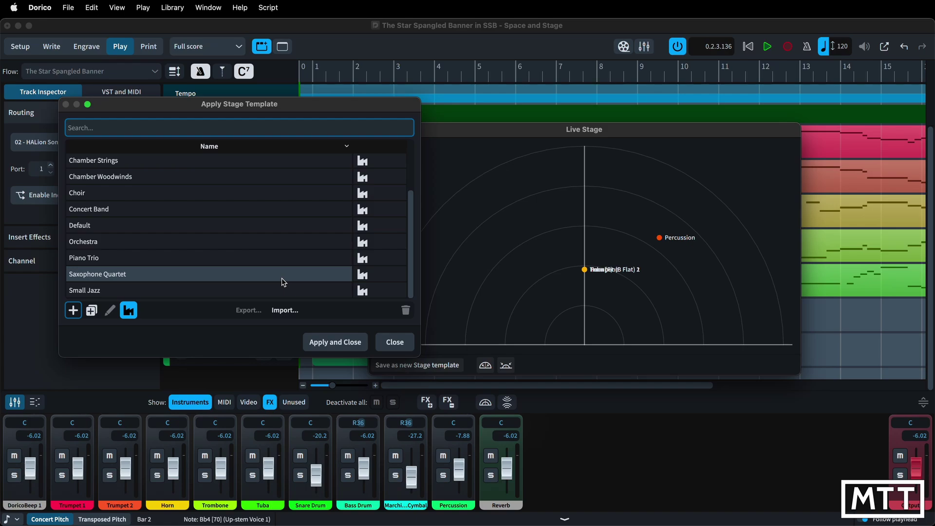
left_click(167, 246)
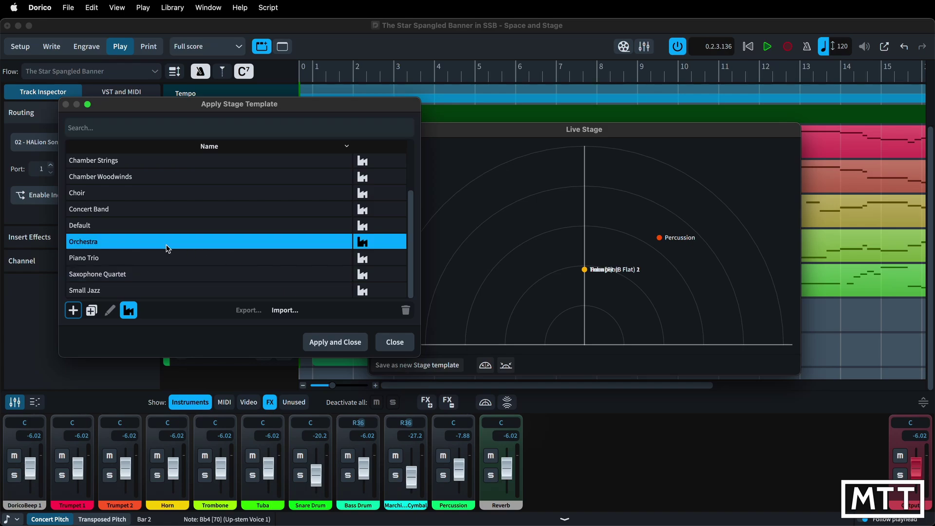
left_click(319, 342)
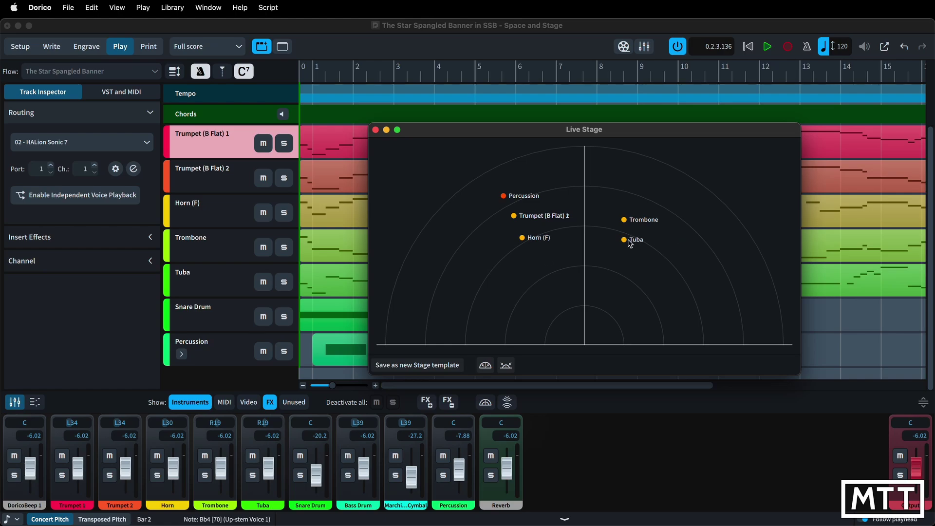
Move the tuba outward and nearer the front of the stage, panned to about R44, and close Live Stage
mouse_move(625, 241)
left_mouse_down()
mouse_move(644, 242)
mouse_move(640, 251)
left_mouse_up()
left_click_drag(637, 248, 678, 270)
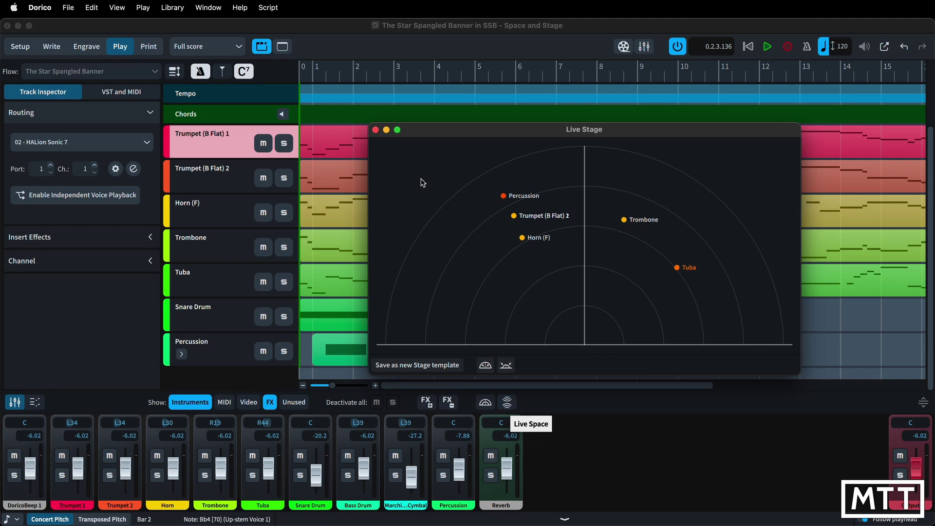
left_click(376, 129)
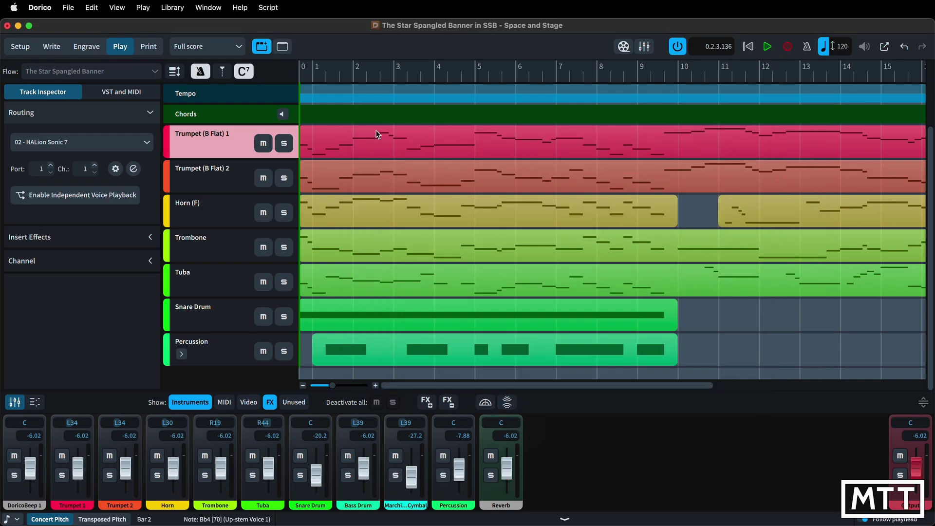
Examine the far and near reverb sends and the left and right pan settings in Live Space
left_click(508, 402)
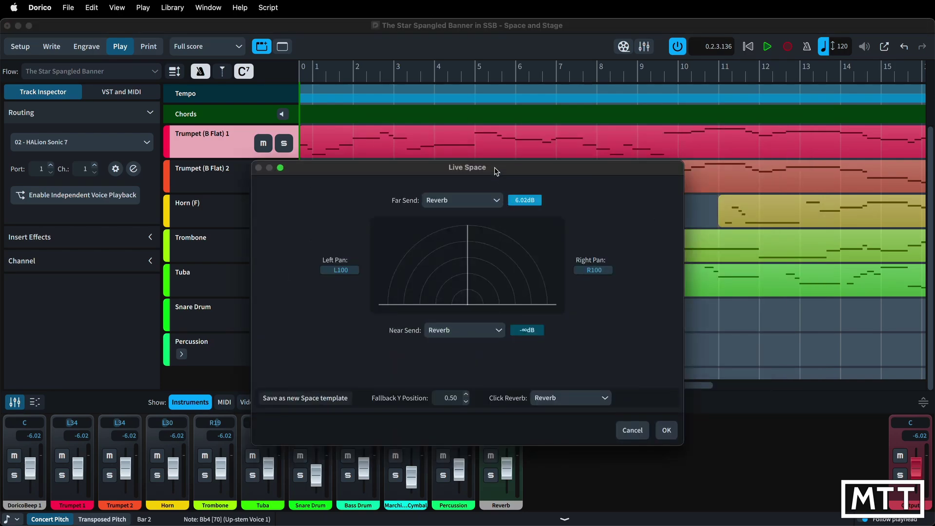
left_click_drag(497, 172, 610, 116)
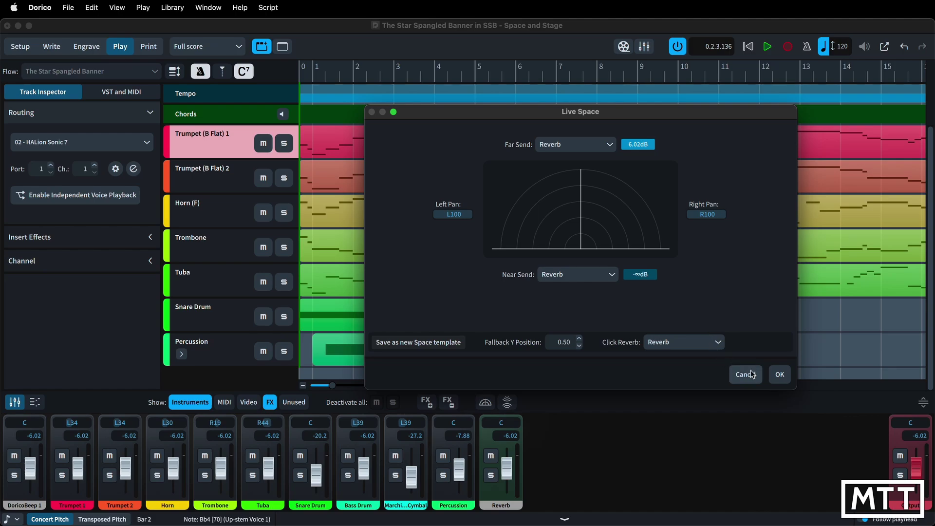
left_click(777, 377)
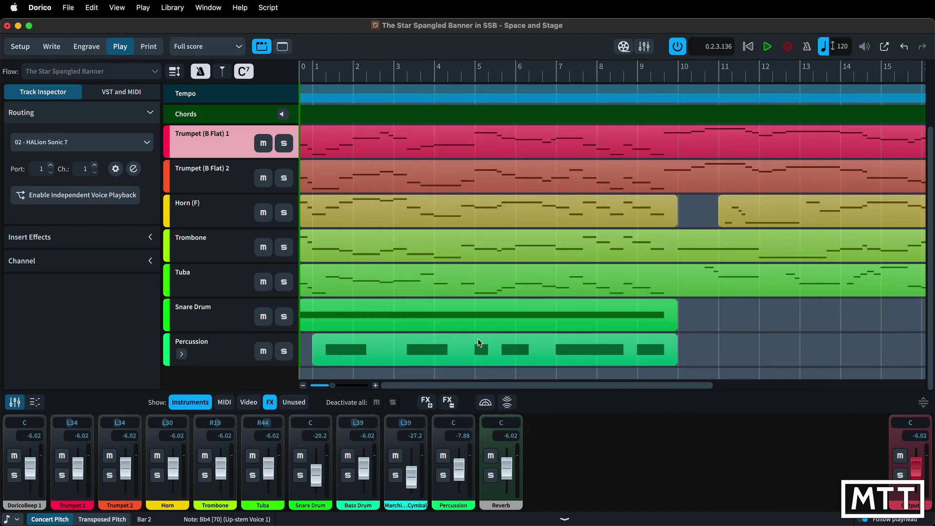
Open the Mixer in its own window and show the channels' send levels
key("F3")
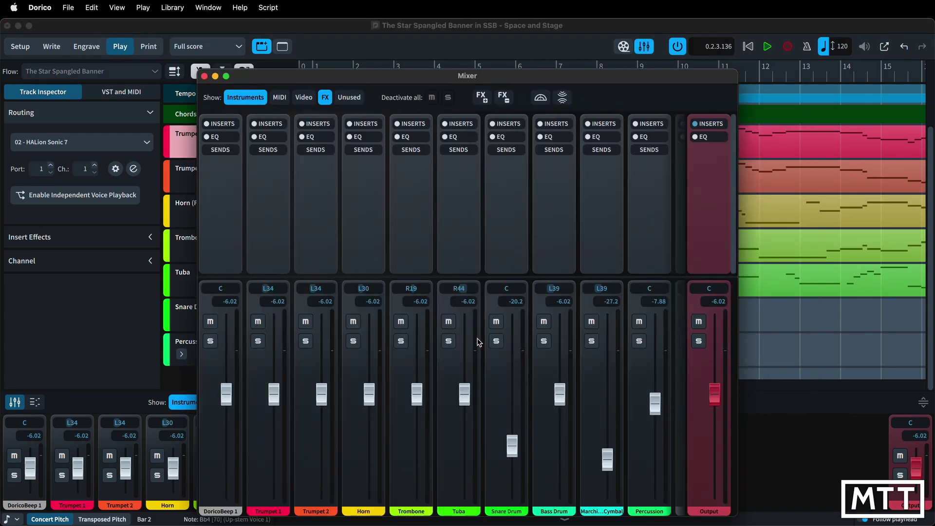
left_click_drag(385, 73, 219, 57)
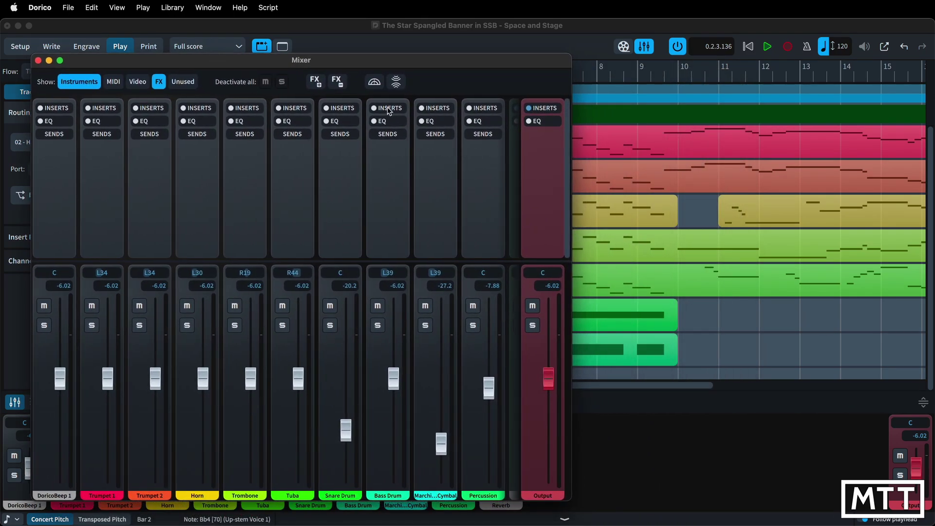
left_click(388, 134)
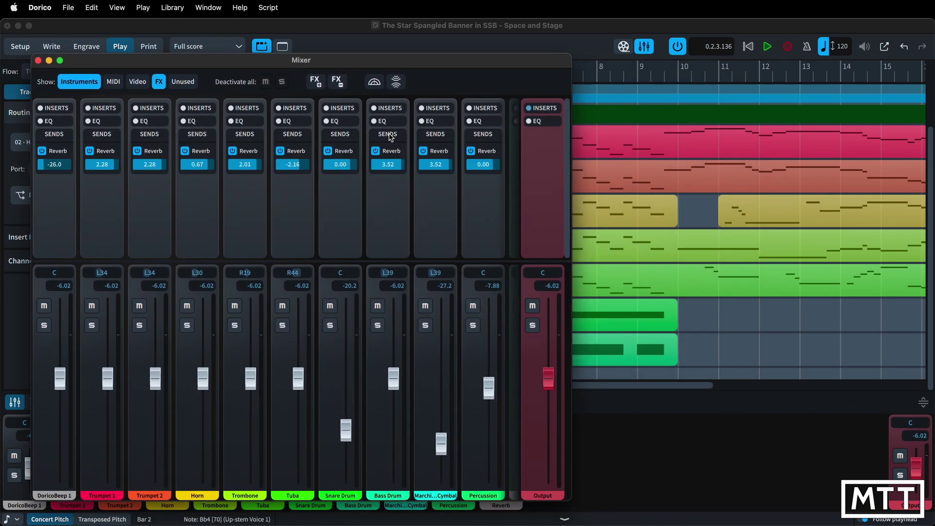
Reopen Live Stage beside the Mixer and move the trombone nearer the front of the stage, at about R20
left_click(374, 82)
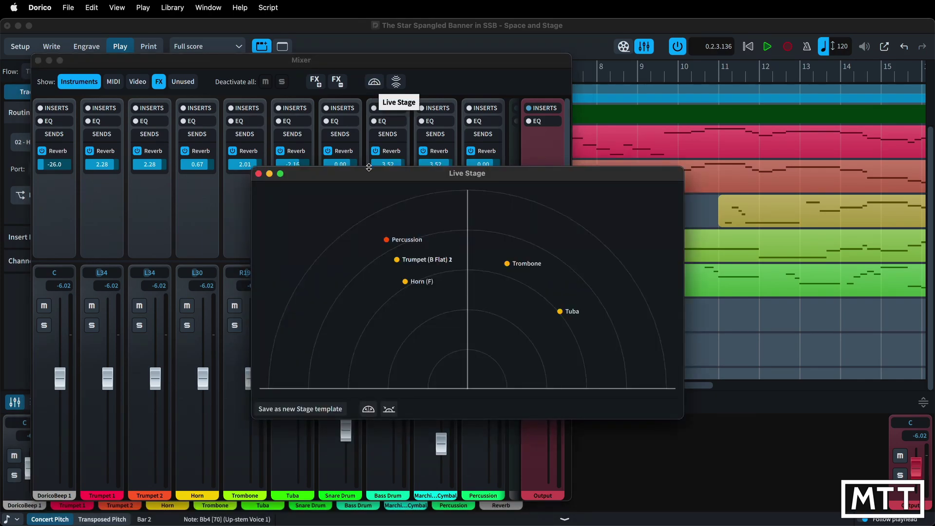
left_click_drag(380, 175, 628, 172)
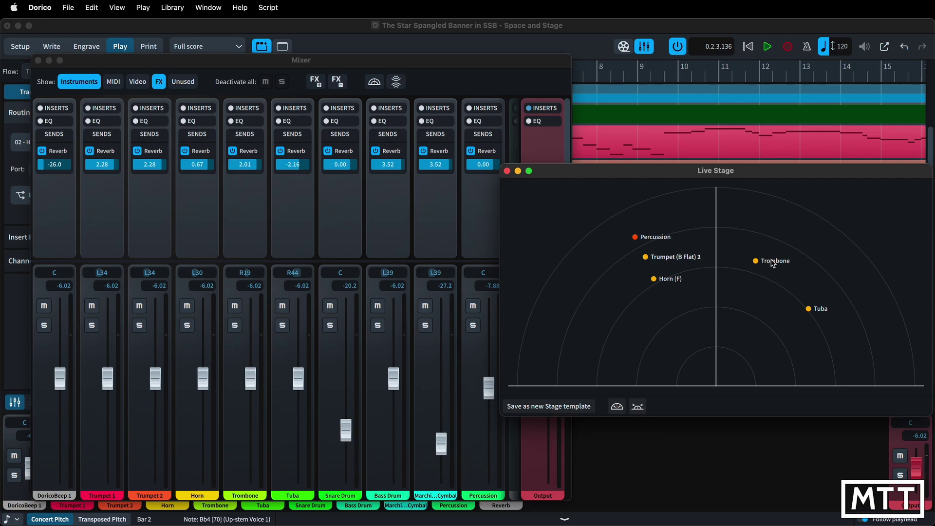
left_click_drag(758, 263, 758, 195)
left_click_drag(757, 195, 762, 278)
left_click_drag(760, 276, 758, 285)
Expand the whole ensemble's stage layout several times so the instruments spread farther apart
left_click(618, 407)
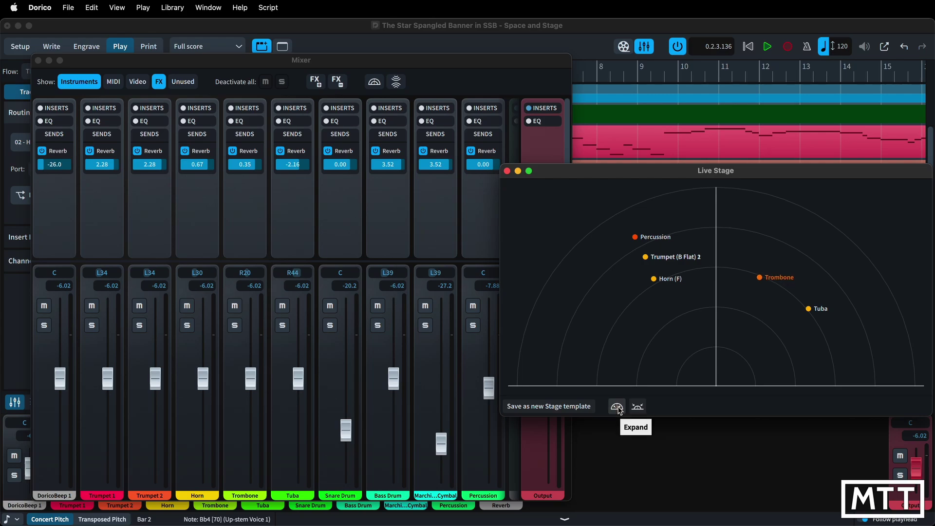
left_click(686, 346)
left_click(616, 407)
left_click(616, 406)
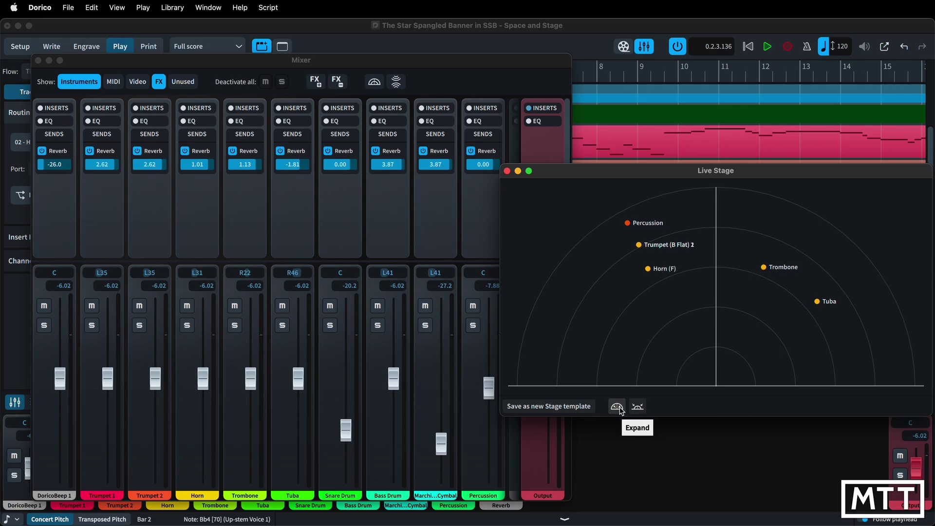
left_click(616, 407)
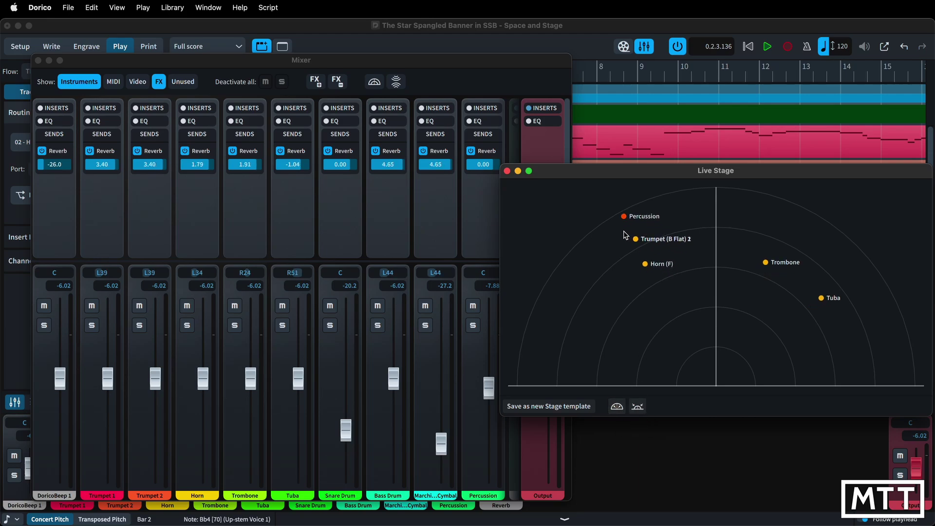
Contract the stage positions of the trumpets and horn, as well as of the whole ensemble, and close Live Stage
left_click_drag(624, 231, 673, 282)
left_click(637, 409)
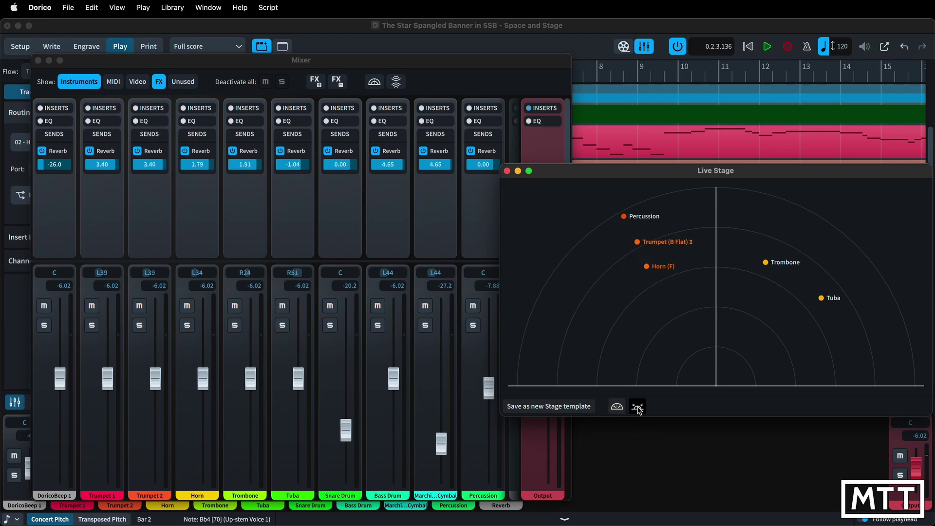
left_click(638, 409)
left_click(637, 409)
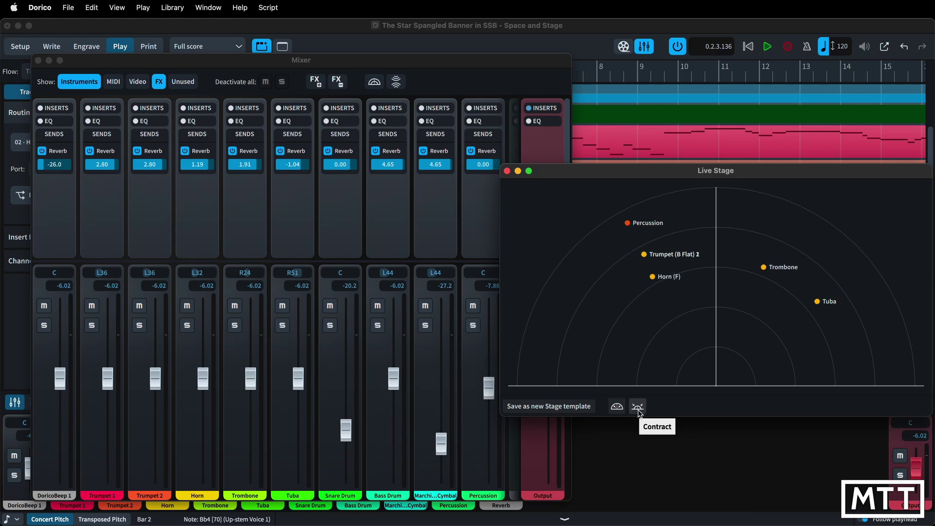
left_click(638, 409)
left_click(637, 409)
left_click(637, 409)
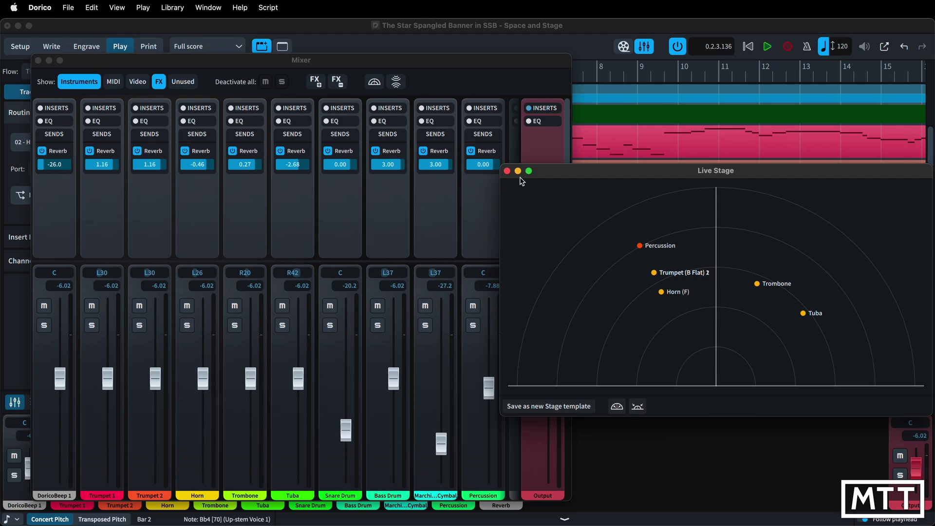
left_click(507, 171)
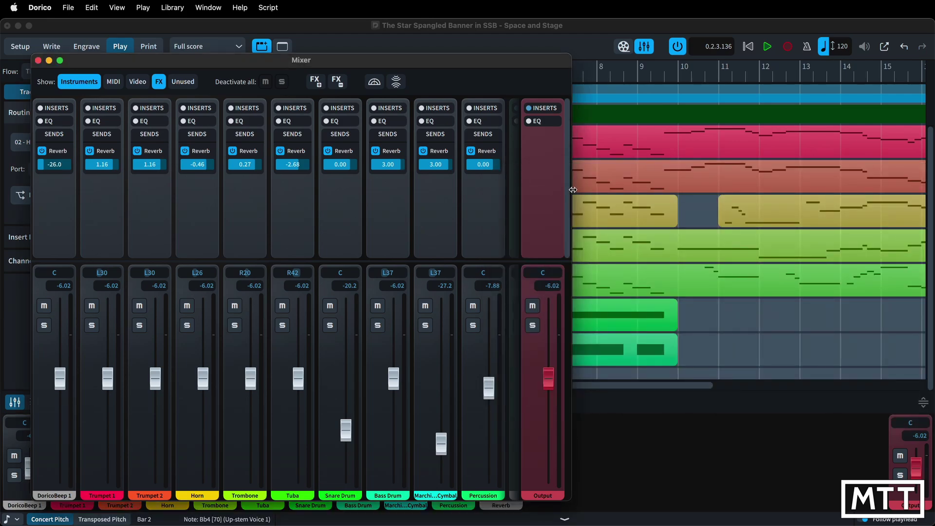
Widen the Mixer, add a second effects channel, and load Steinberg's REVerence reverb in its first insert slot
left_click_drag(573, 190, 683, 193)
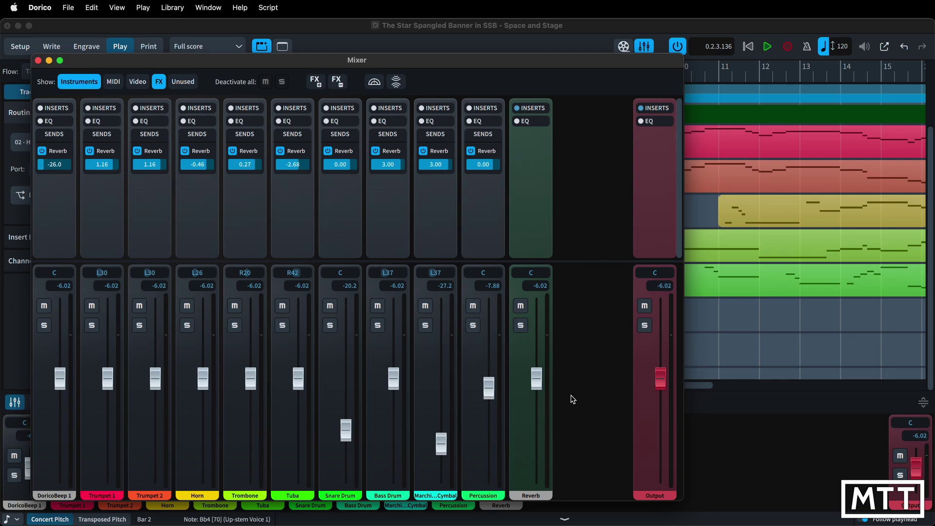
left_click(316, 86)
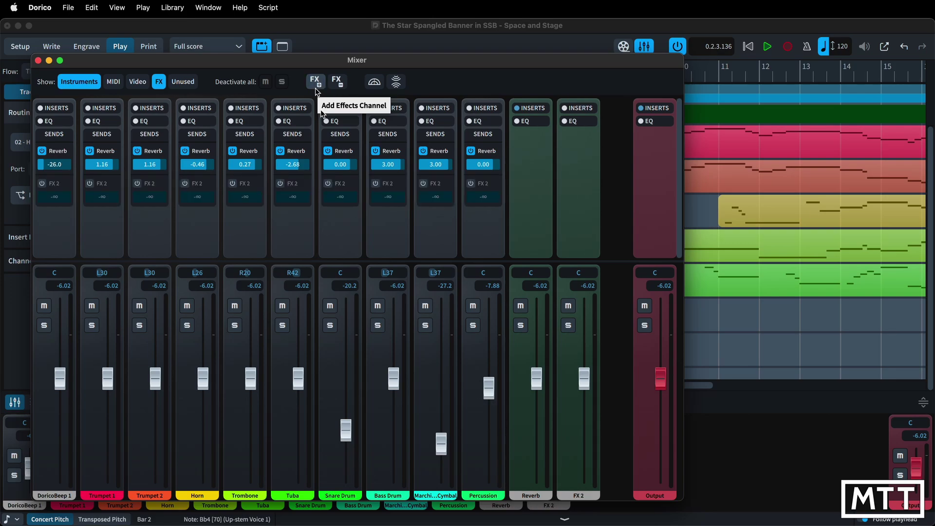
left_click(585, 108)
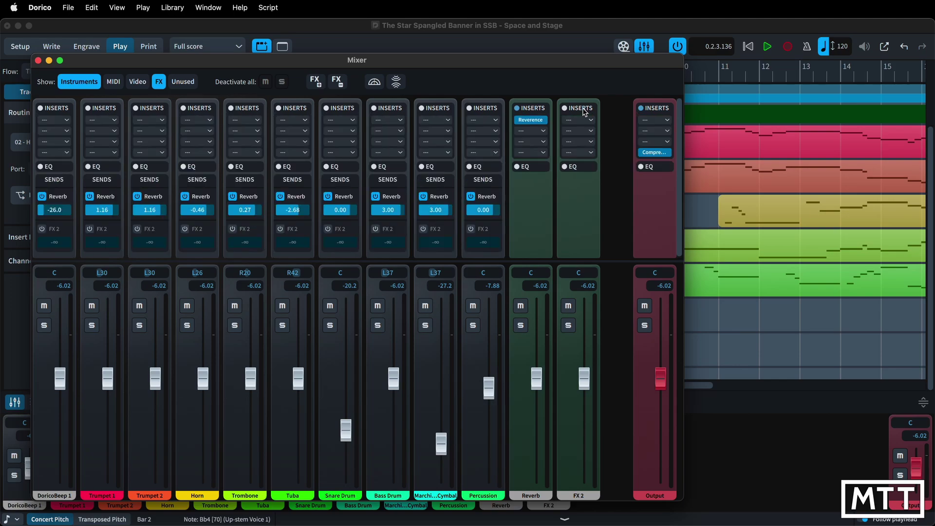
left_click(590, 120)
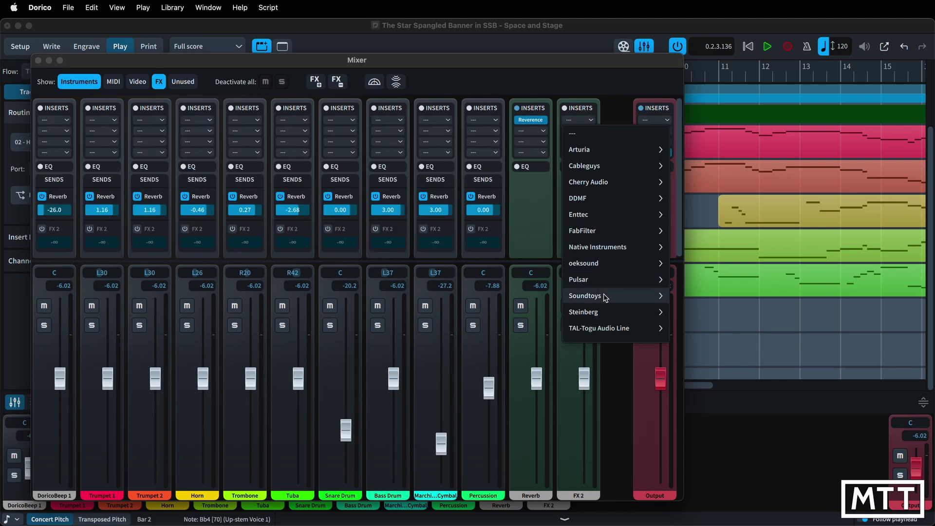
left_click(612, 317)
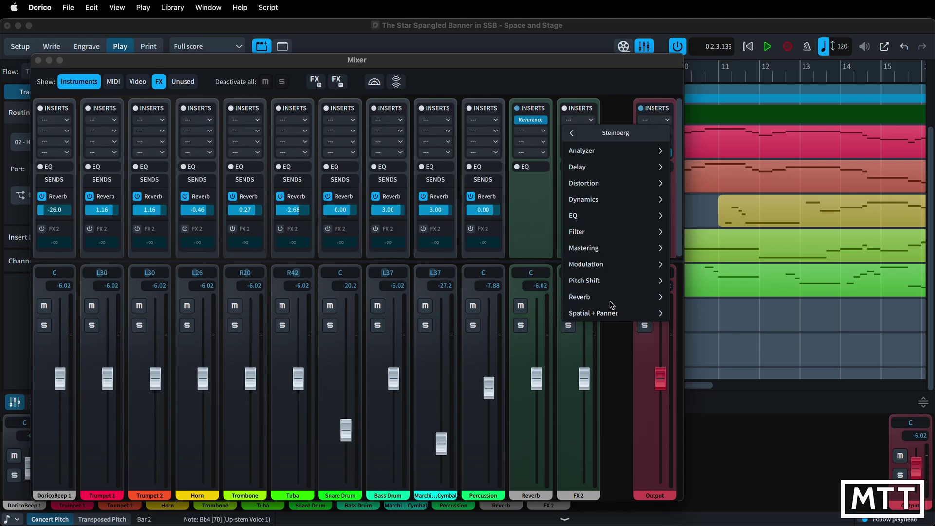
left_click(612, 304)
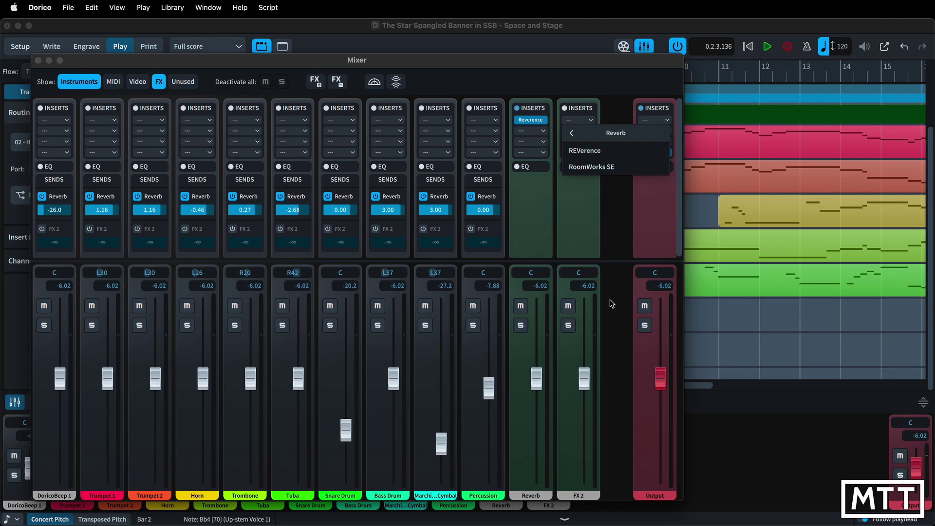
left_click(584, 152)
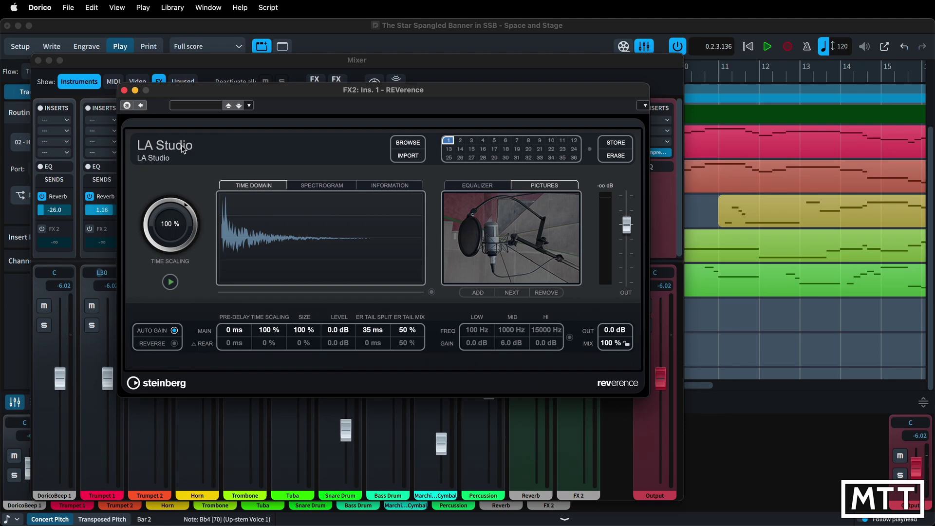
Search the REVerence presets for "jap", load Japanese Concert Hall, and close the plug-in window
left_click(195, 105)
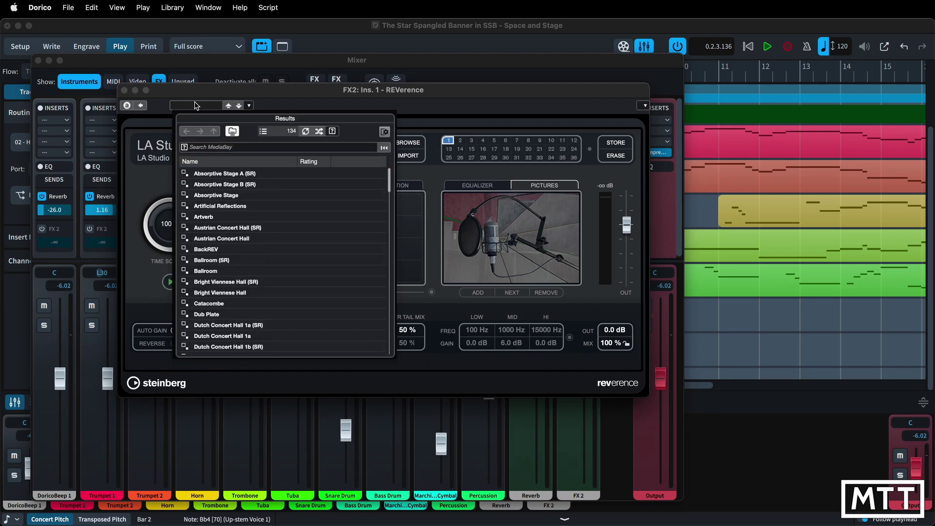
left_click(224, 147)
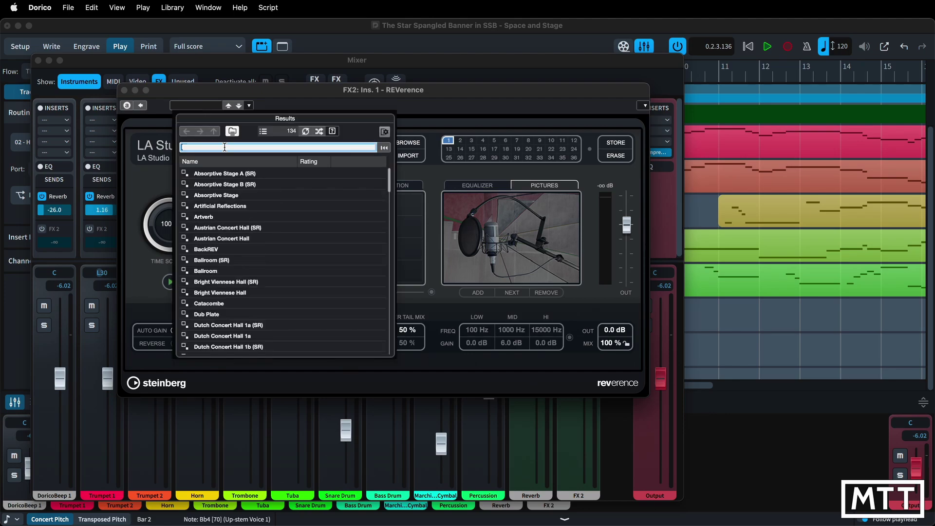
type("jap")
left_click(231, 186)
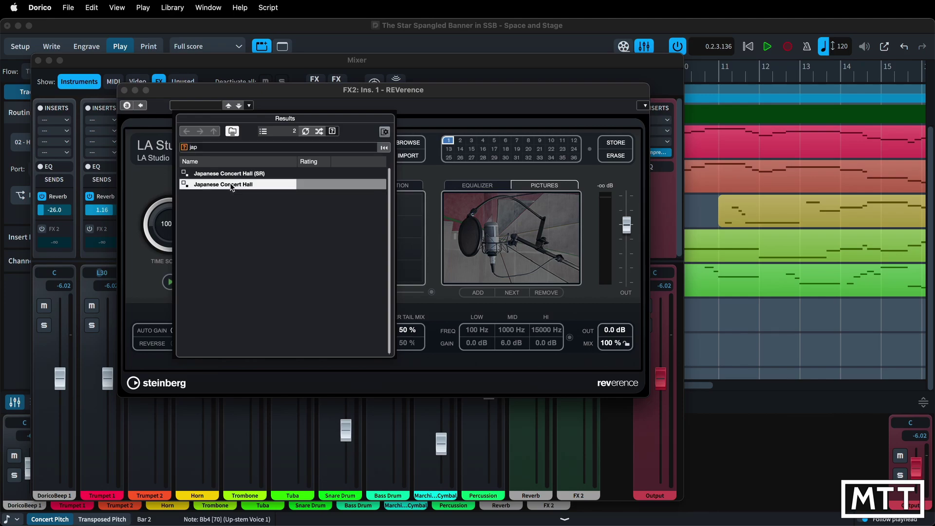
double_click(224, 188)
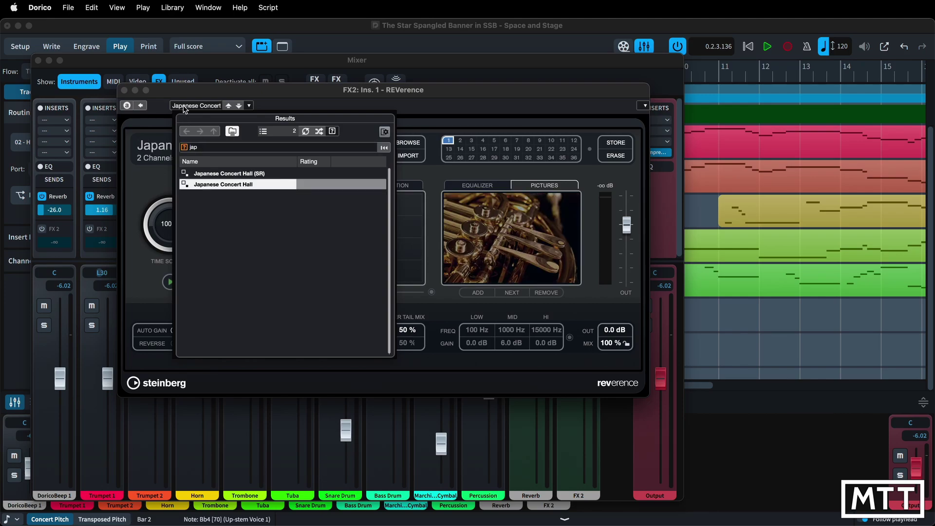
left_click(124, 90)
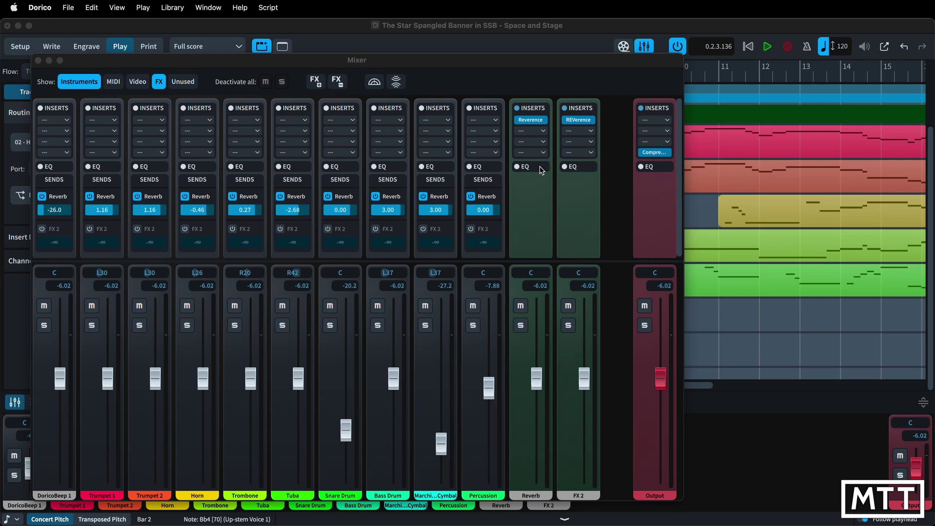
Rename the new FX 2 channel as "Far Reverb\"
left_click(583, 496)
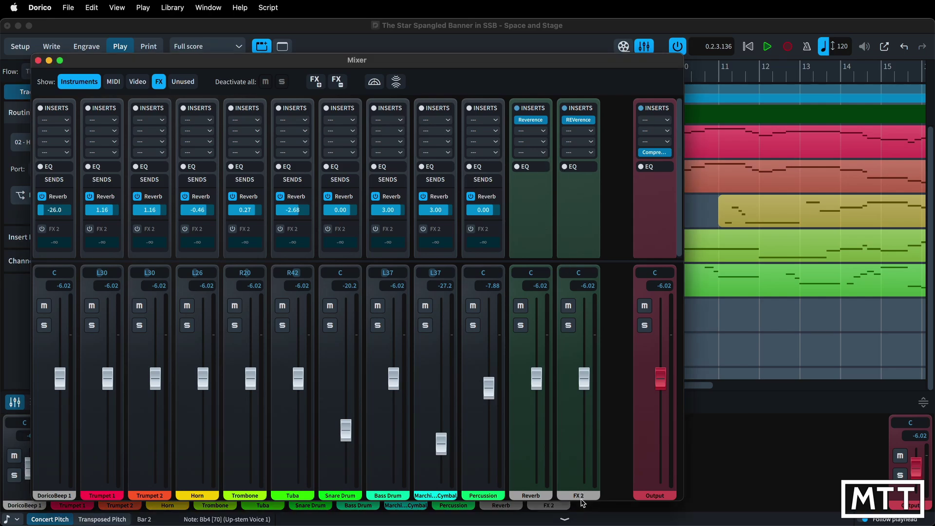
double_click(582, 496)
type("Far")
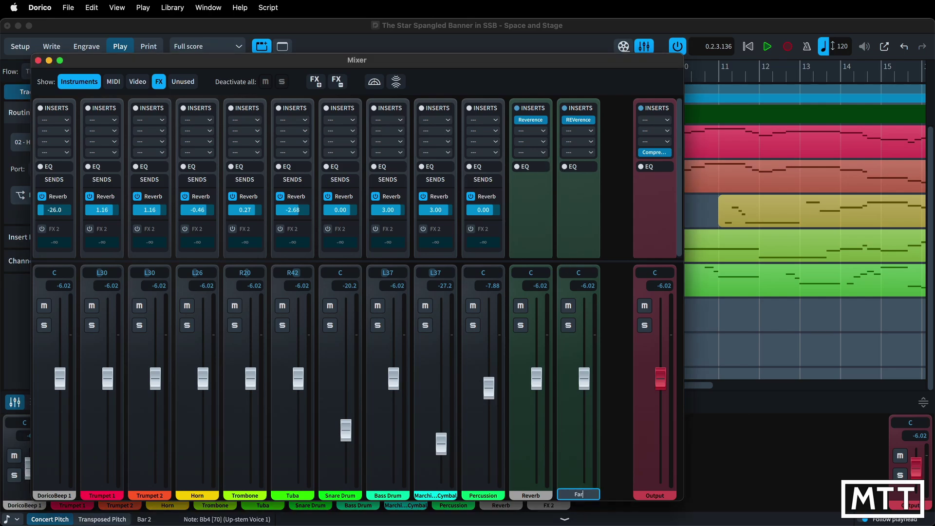
type(" Reverb\\")
key("Return")
Show the channel equalizers and enable EQ 4 on the far reverb channel with -6 dB at about 10987 Hz
left_click(574, 166)
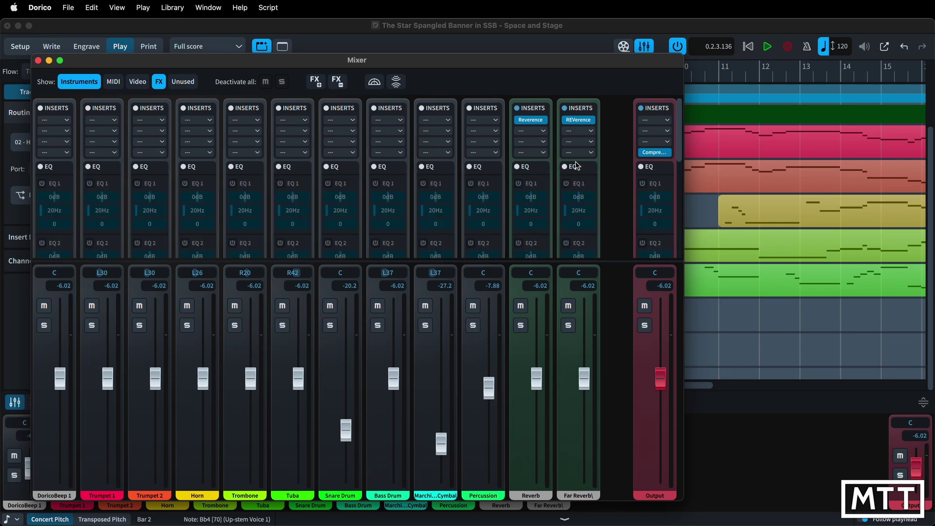
scroll(587, 202, "down", 1)
scroll(586, 202, "down", 8)
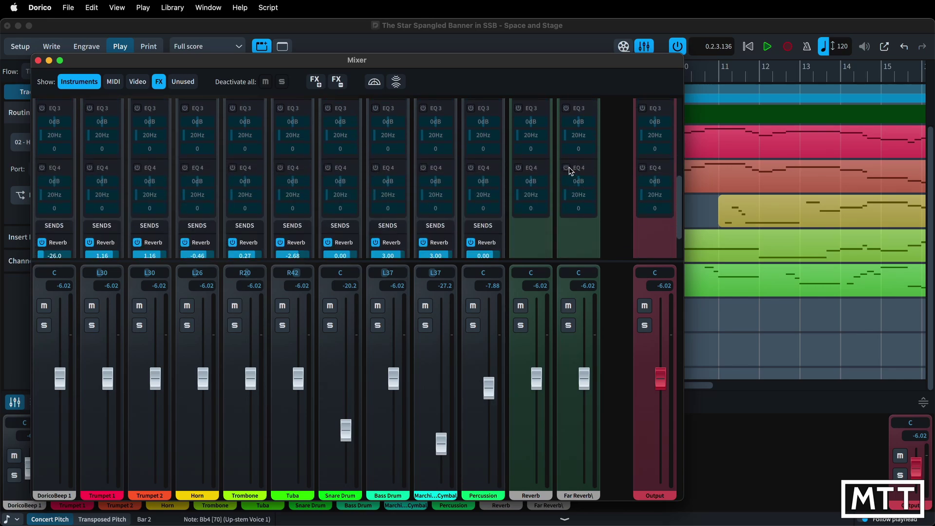
scroll(576, 182, "up", 5)
scroll(577, 182, "up", 4)
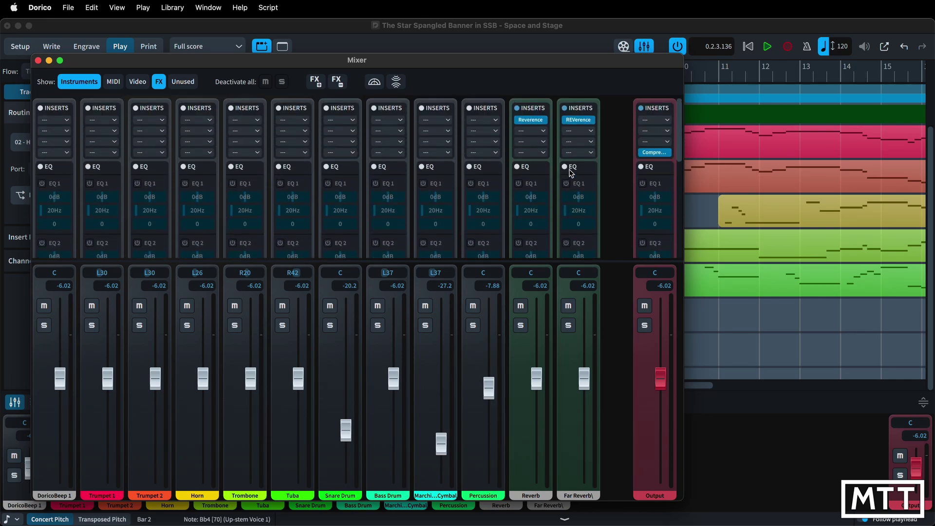
scroll(577, 200, "down", 8)
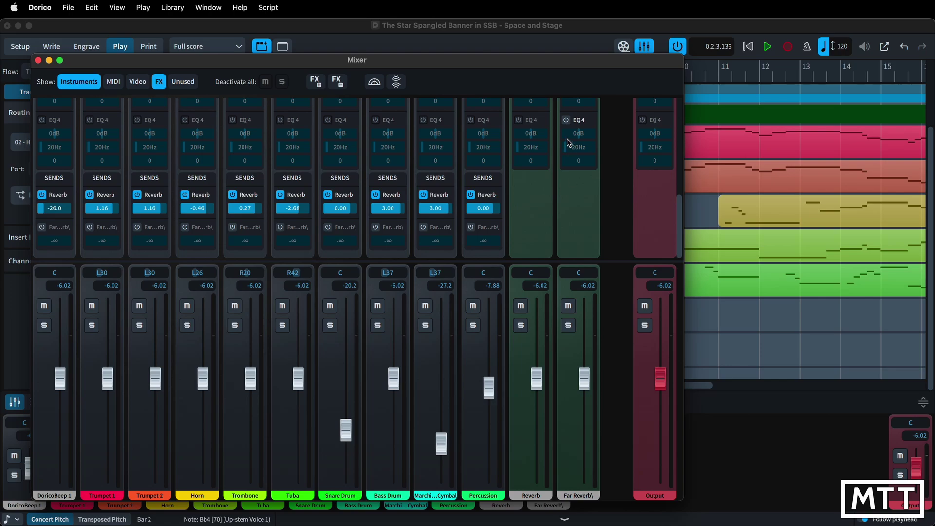
left_click(566, 120)
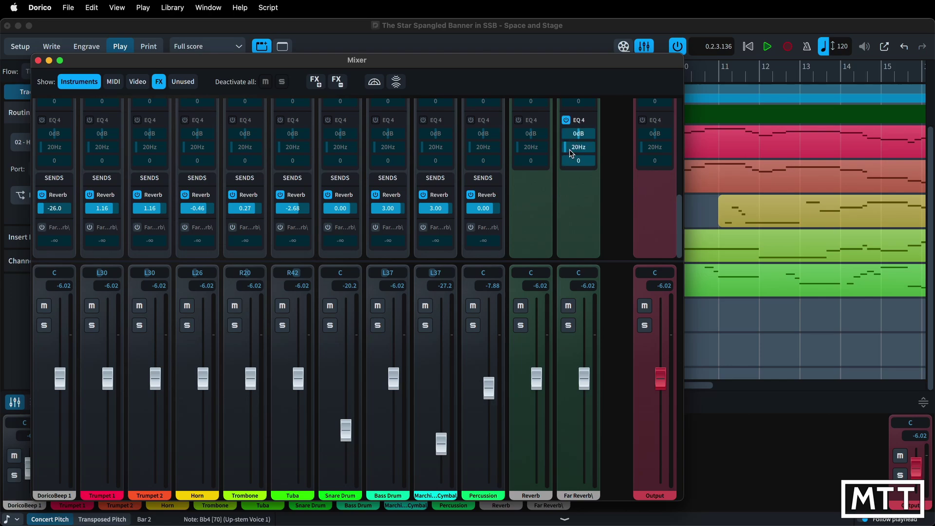
left_click_drag(571, 151, 591, 154)
scroll(582, 248, "up", 5)
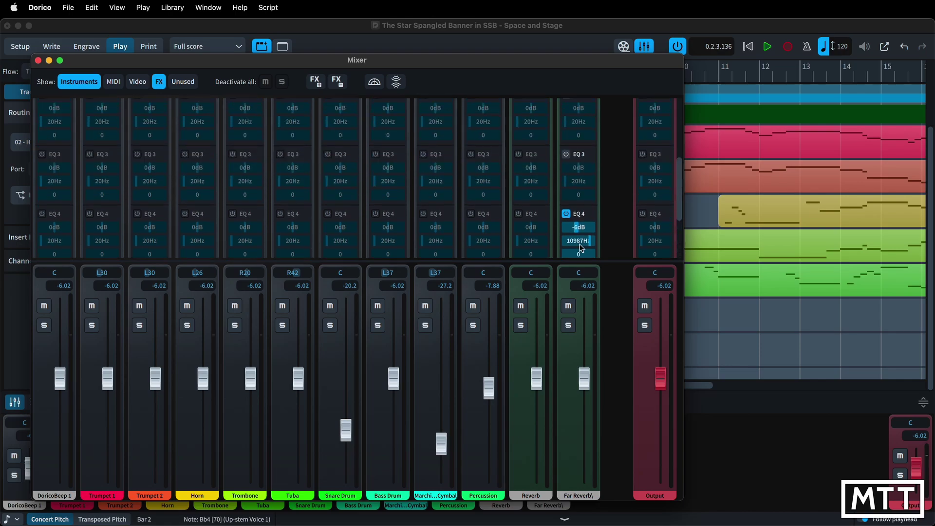
In Live Space, assign the far send to Far Reverb, raise the near send to about -9.90 dB, and apply
left_click(396, 83)
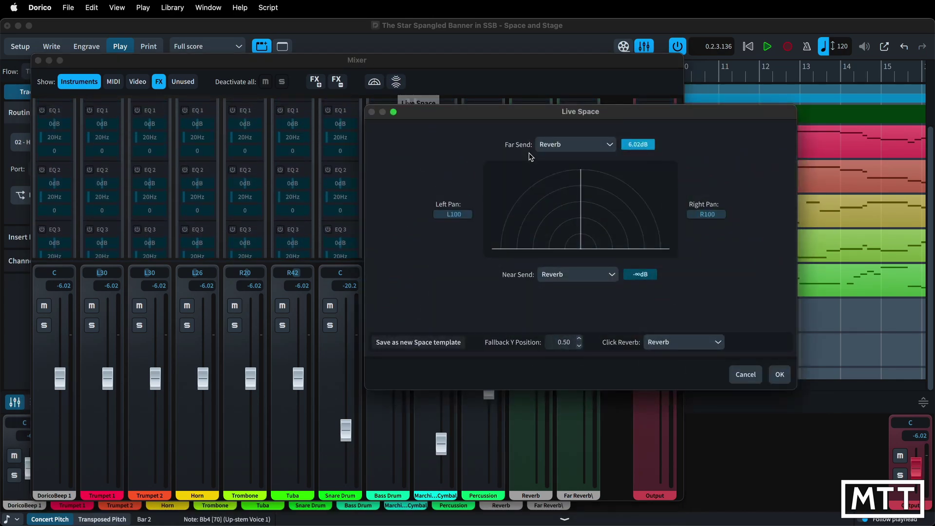
left_click(607, 145)
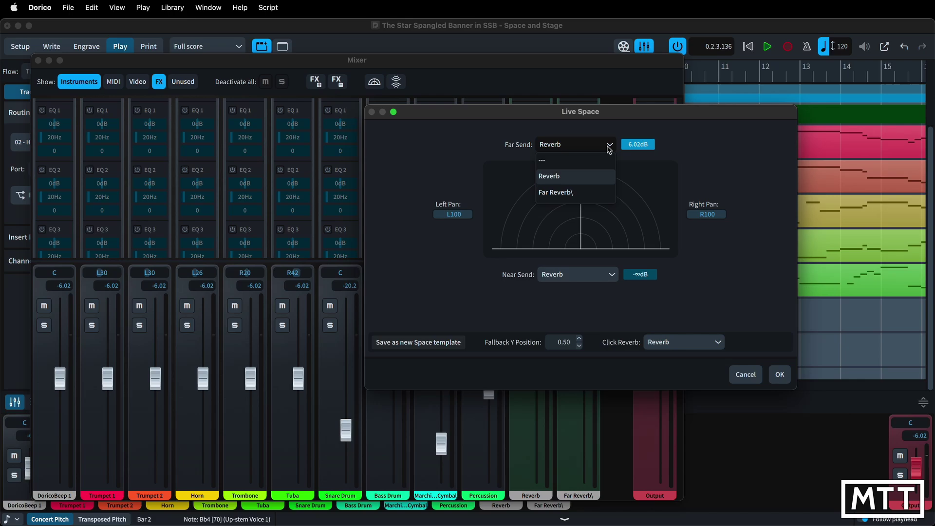
left_click(566, 196)
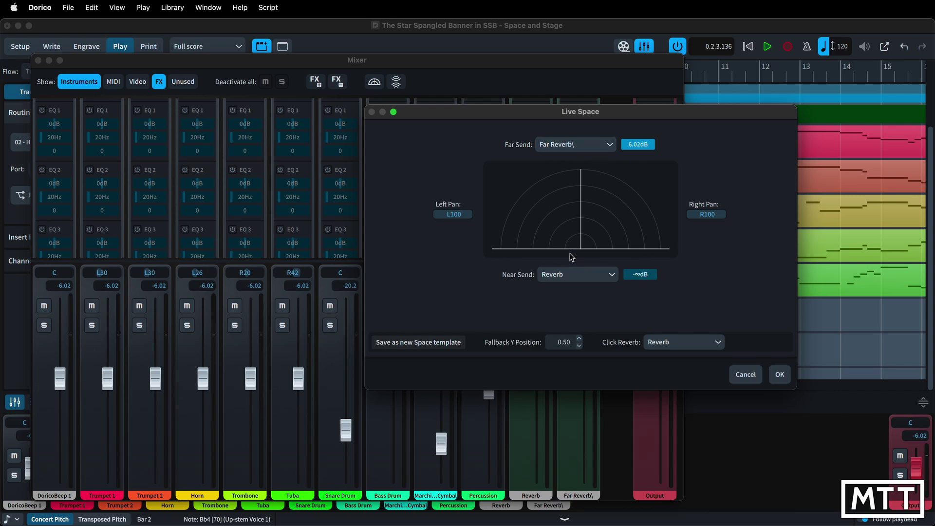
mouse_move(637, 280)
left_mouse_down()
mouse_move(621, 280)
mouse_move(644, 281)
mouse_move(639, 245)
mouse_move(639, 267)
left_mouse_up()
left_click(779, 376)
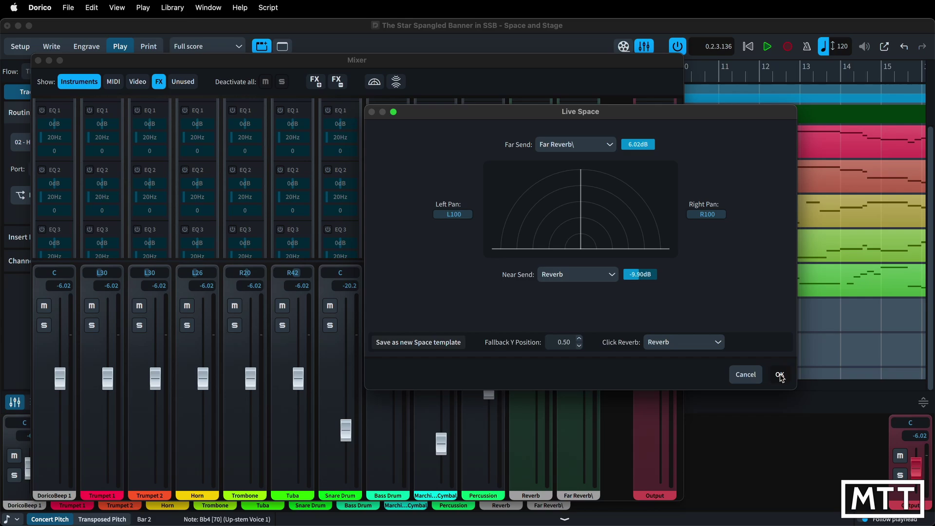
Examine each instrument's Reverb and Far Reverb send levels beside the far and near send settings in Live Space
scroll(503, 178, "up", 3)
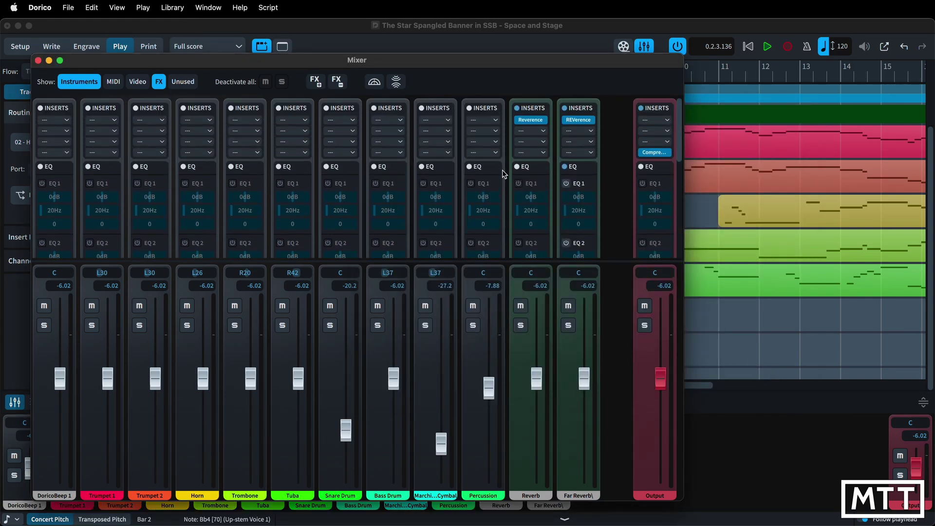
mouse_move(520, 121)
scroll(532, 165, "down", 8)
scroll(532, 165, "down", 2)
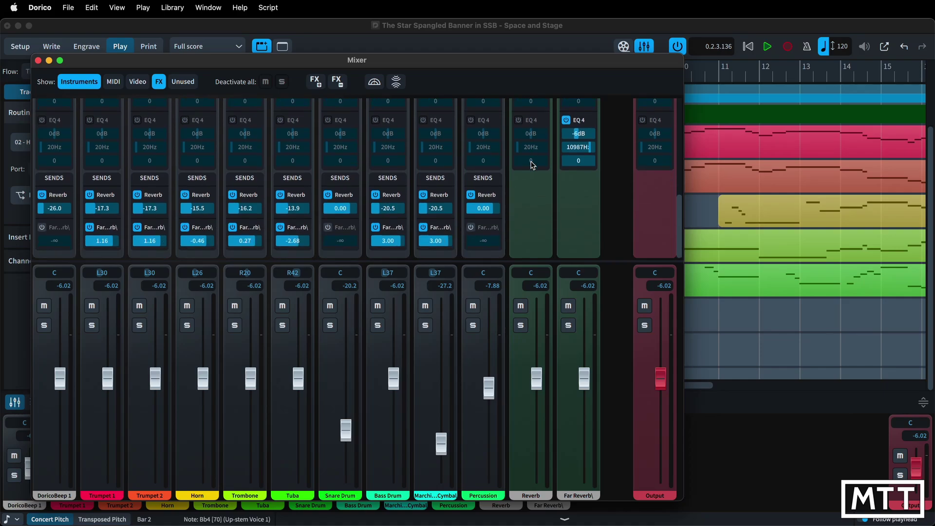
left_click(396, 82)
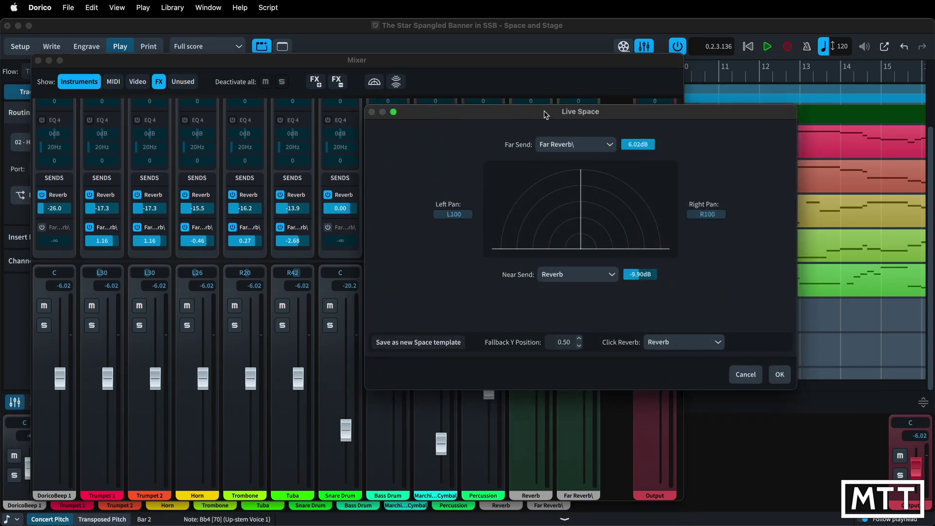
left_click_drag(654, 129, 663, 135)
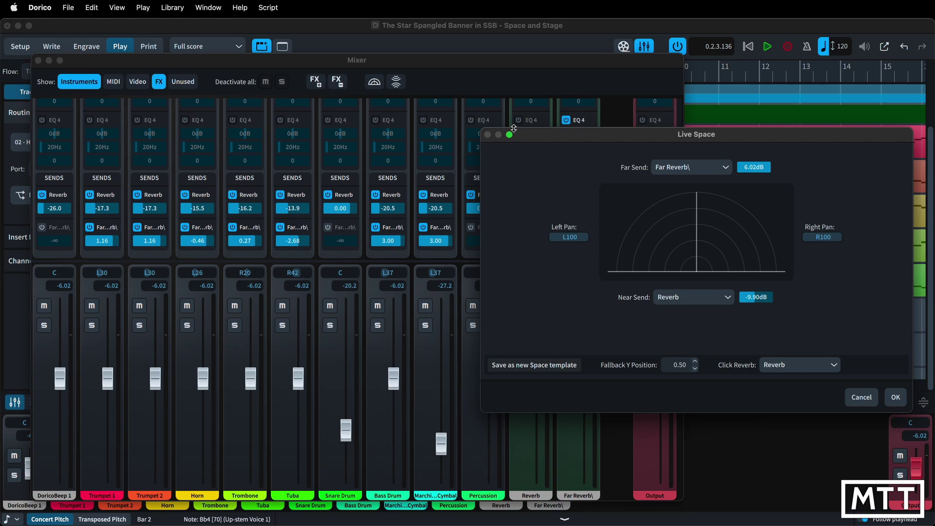
left_click(896, 398)
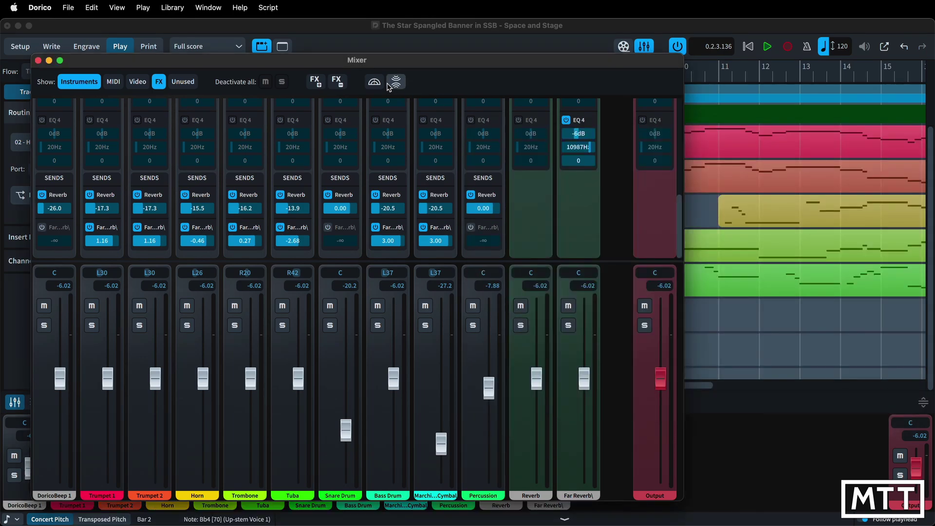
In Live Stage, move the trombone to the back of the stage and bring it to the very front, at about R25
left_click(374, 82)
left_click_drag(476, 175, 741, 185)
left_click_drag(773, 295, 777, 212)
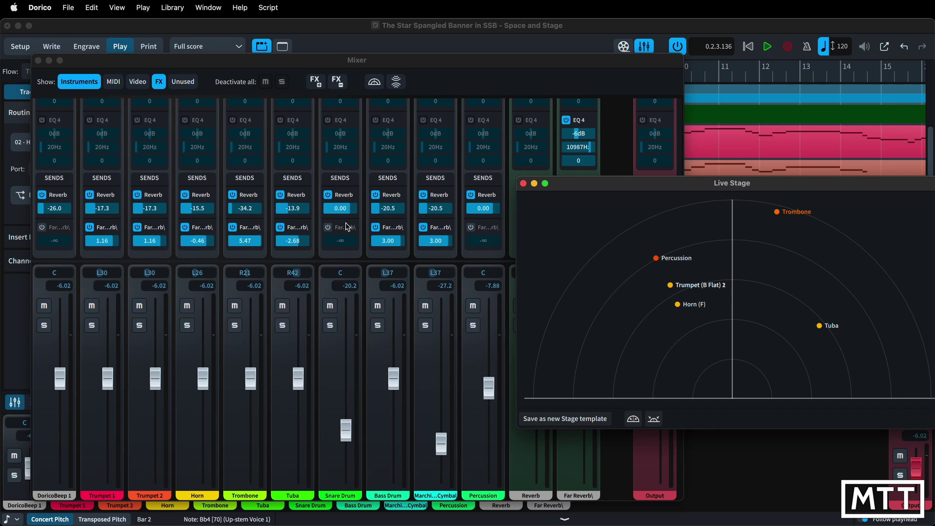
left_click_drag(778, 212, 787, 405)
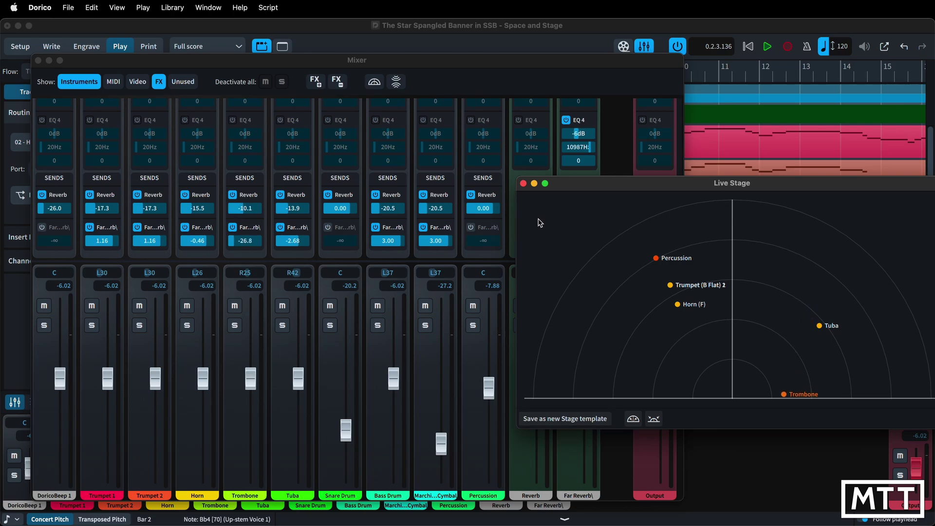
left_click(523, 184)
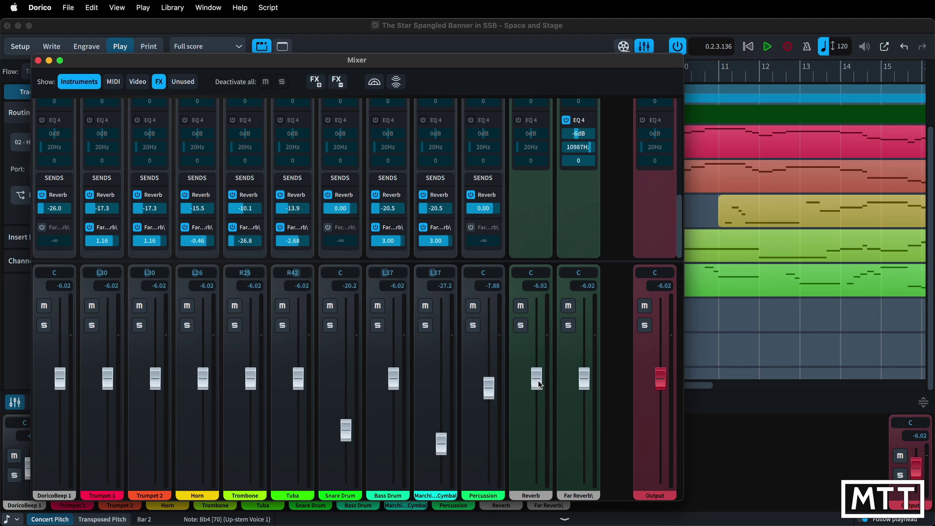
Lower the Reverb effects channel's volume to about -14.8 and close the Mixer window
left_click_drag(538, 384, 543, 420)
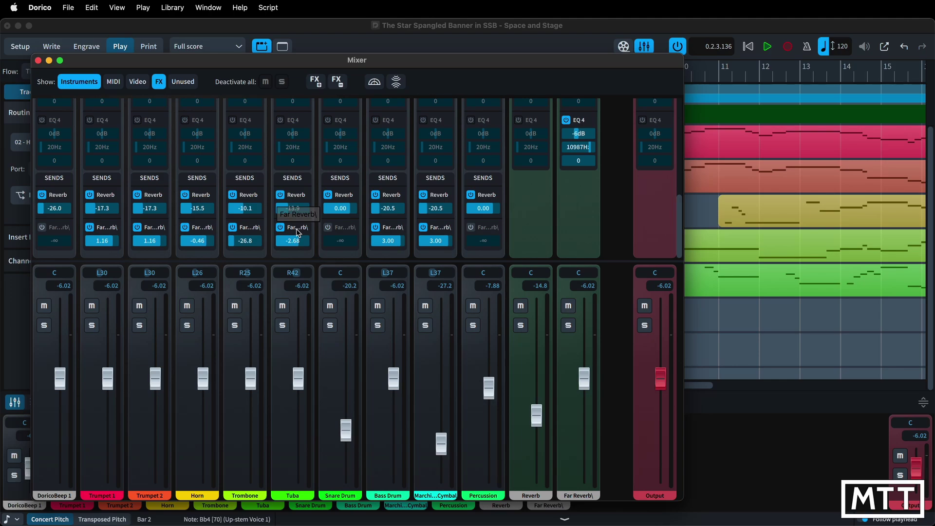
left_click(38, 60)
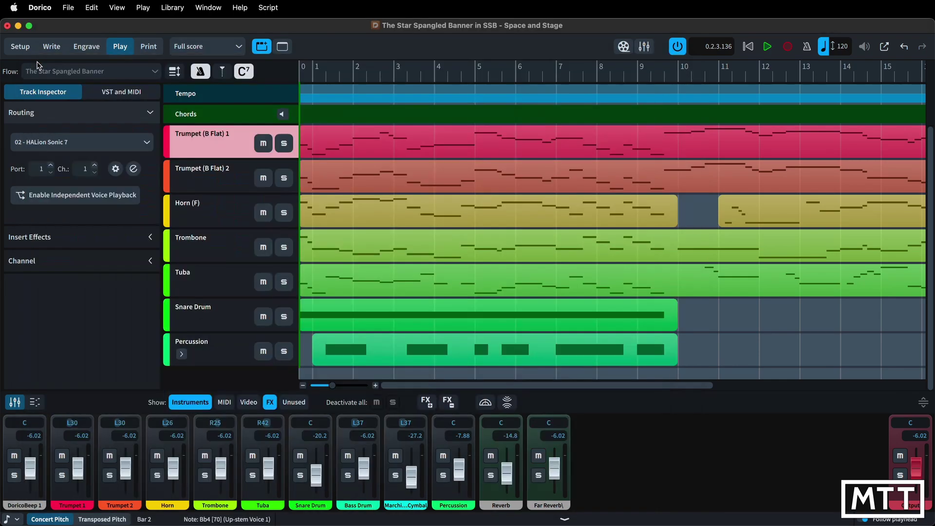
Create an empty stage template named Star Spangled and close the stage template list
left_click(143, 8)
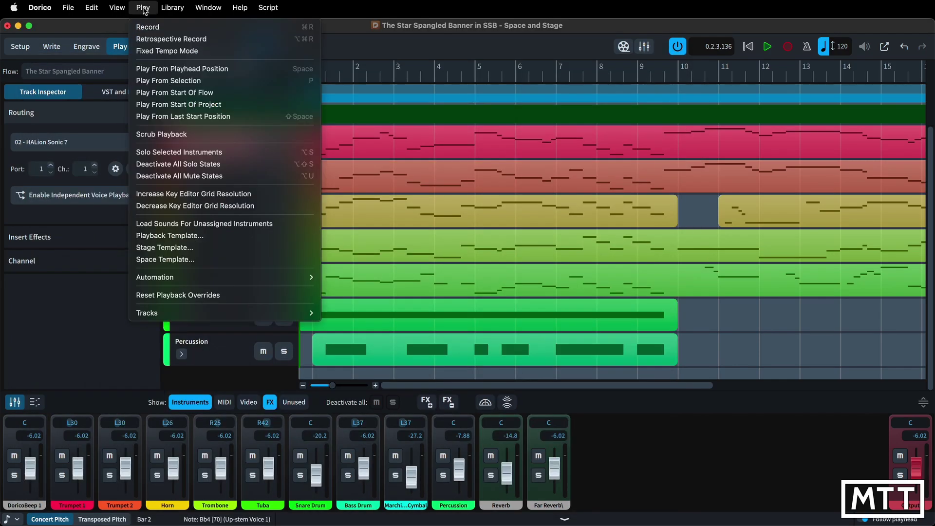
left_click(161, 249)
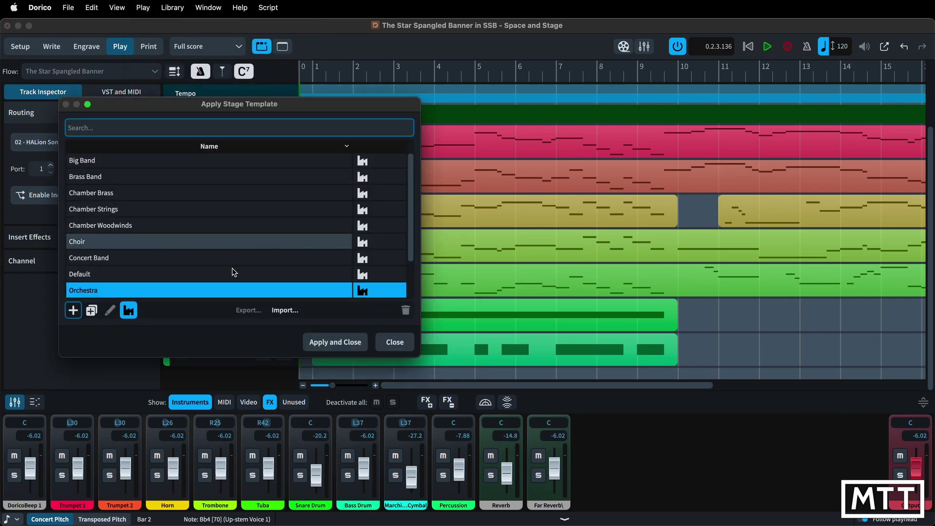
scroll(233, 272, "up", 1)
scroll(233, 271, "down", 4)
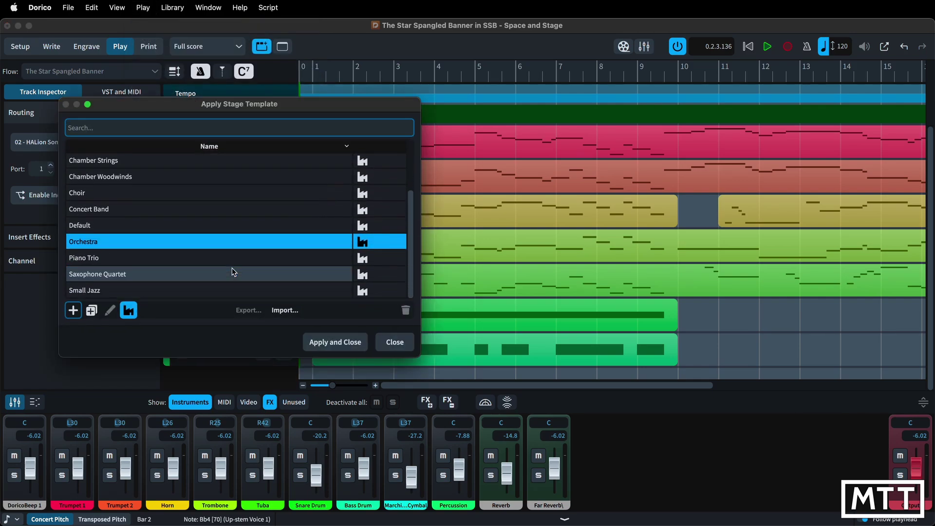
left_click(73, 311)
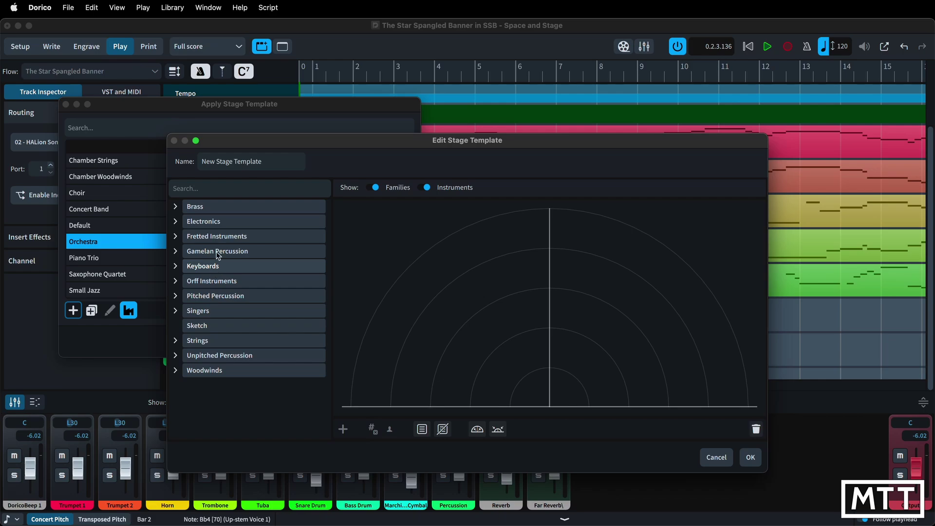
triple_click(274, 163)
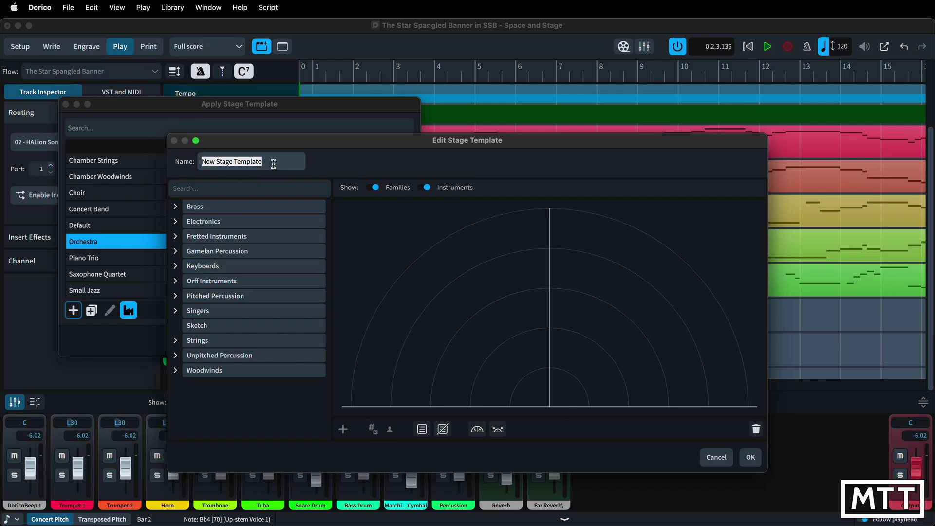
type("Star Spangled")
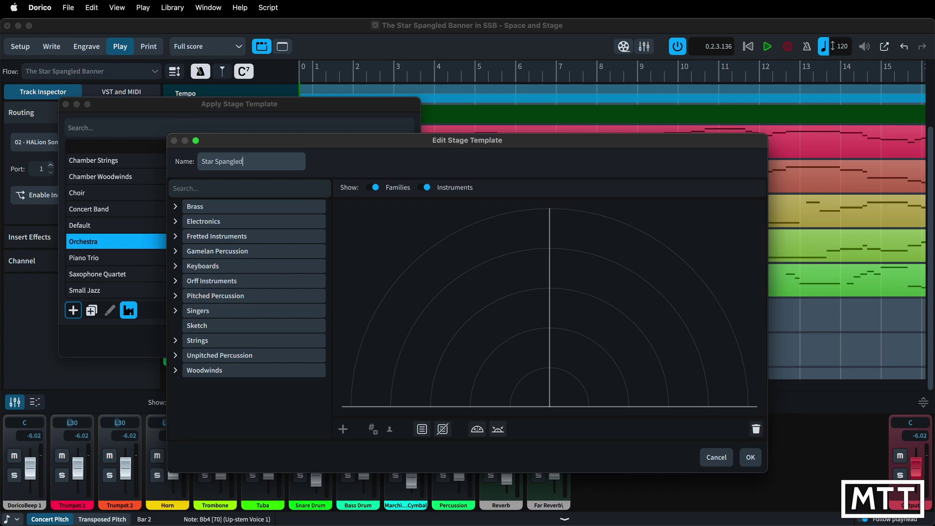
left_click(750, 458)
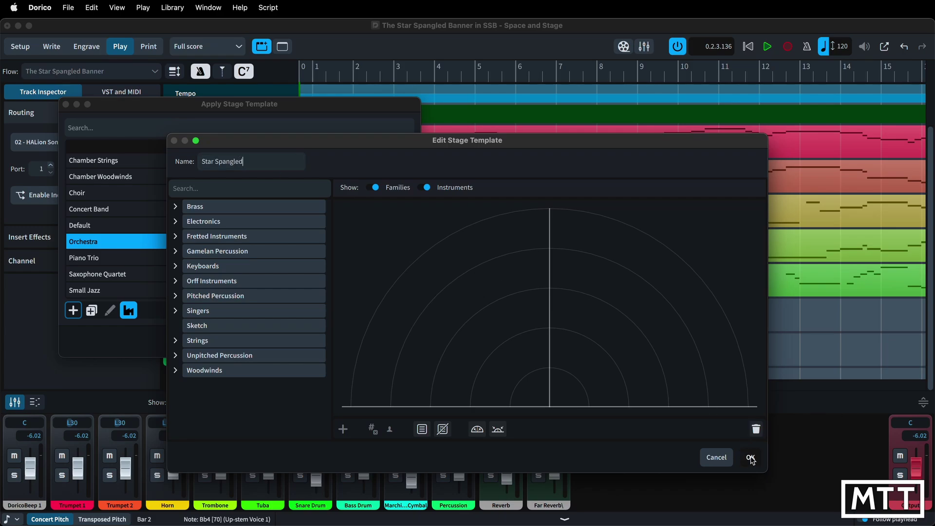
left_click(751, 458)
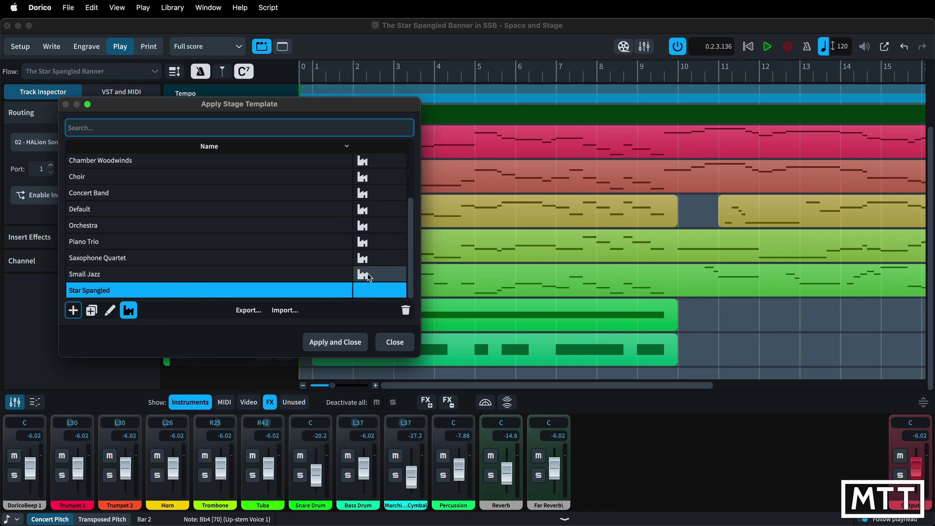
left_click(395, 344)
Examine the list of available space templates and close it without applying one
left_click(143, 7)
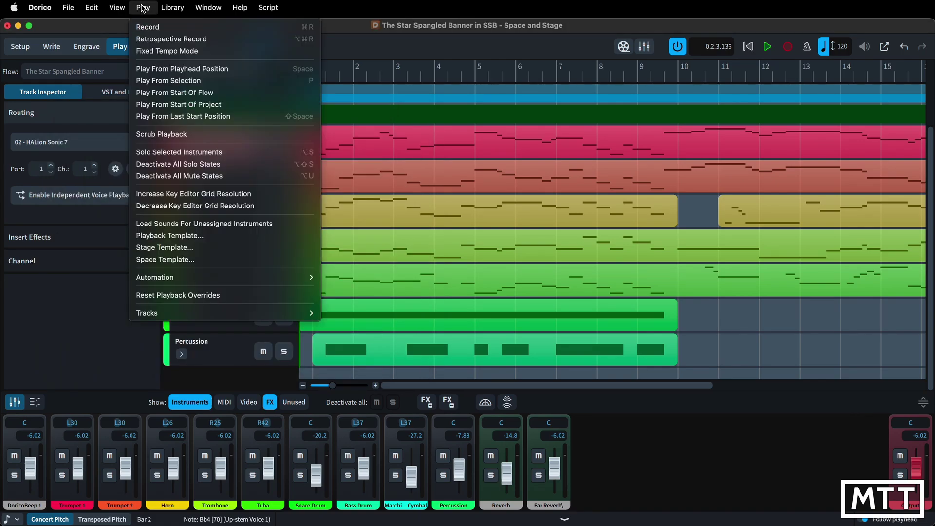
left_click(175, 263)
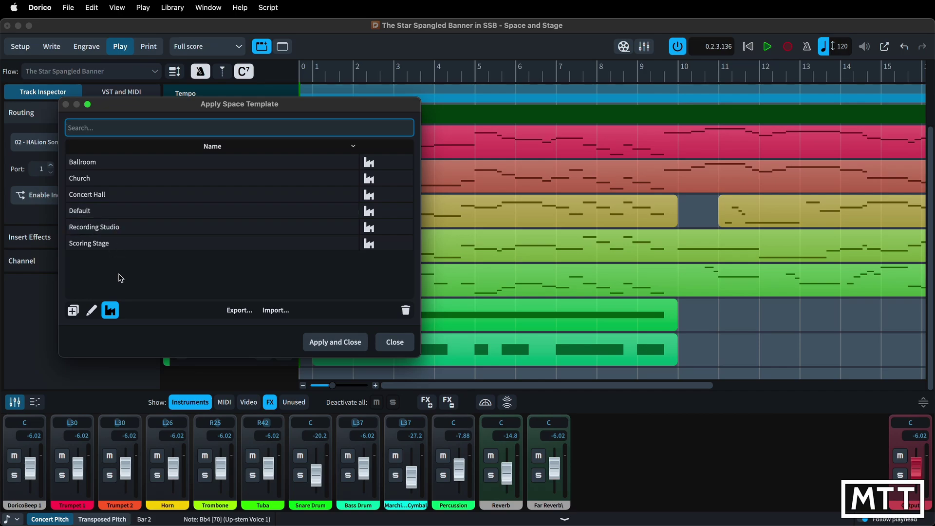
left_click(395, 342)
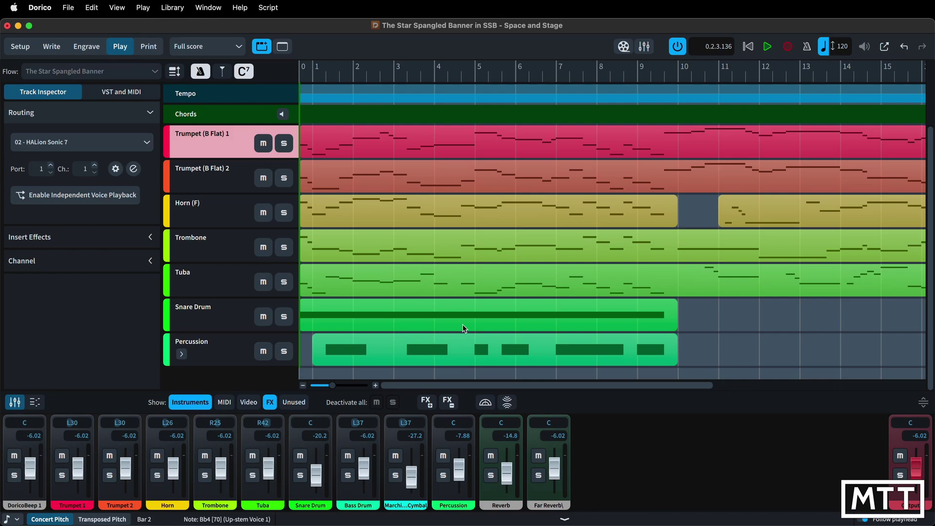
Save the current Live Space settings as a new space template named Two Reverbs
left_click(507, 403)
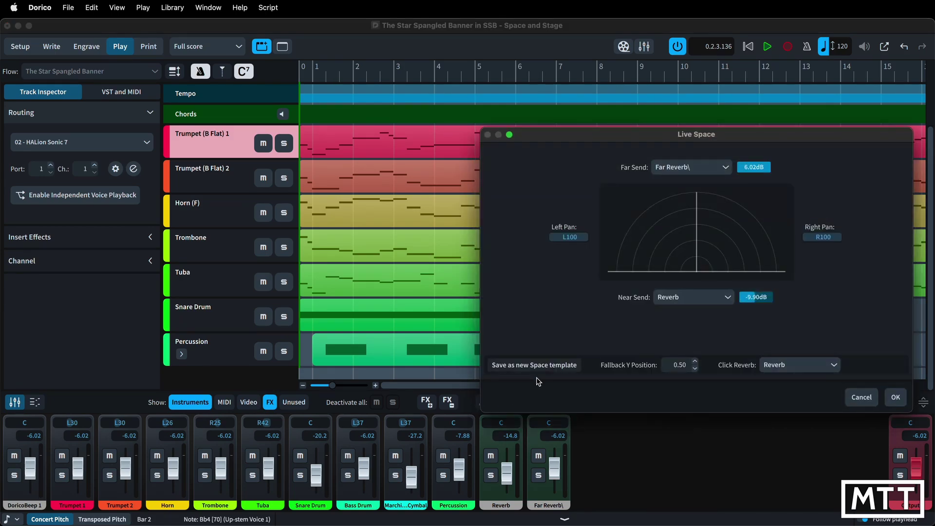
left_click_drag(557, 137, 462, 122)
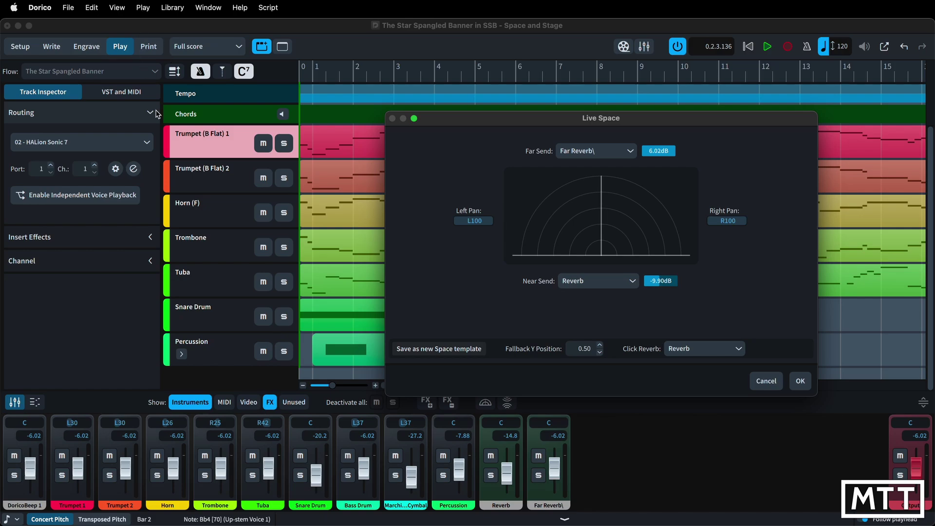
left_click(438, 349)
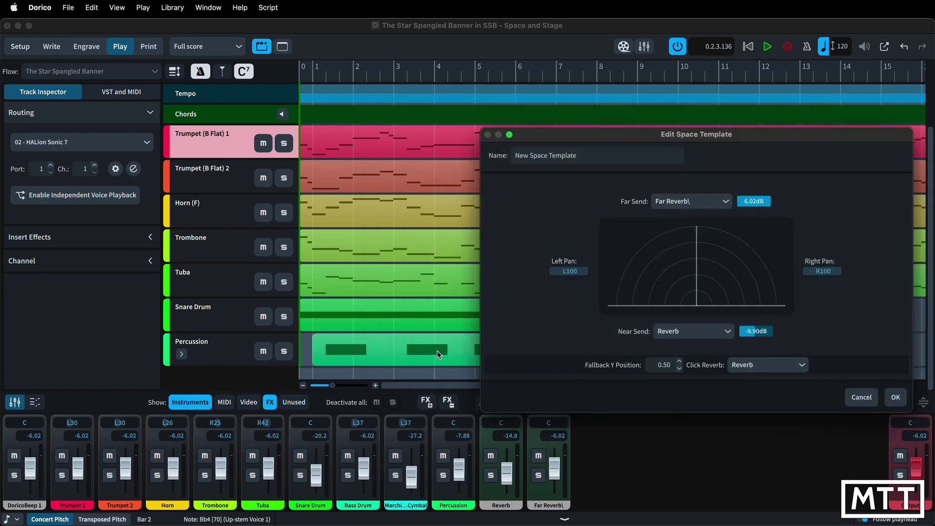
left_click(576, 157)
key("super+a")
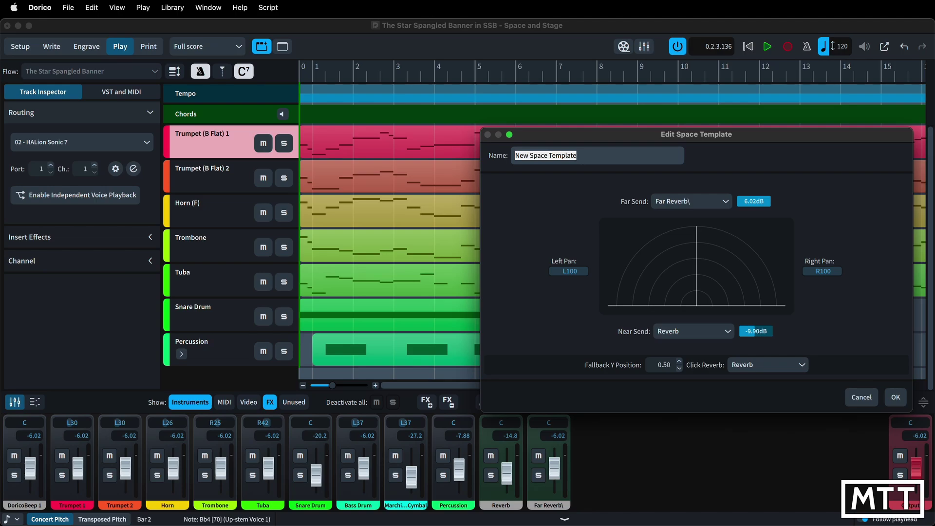
type("Two Reverbs")
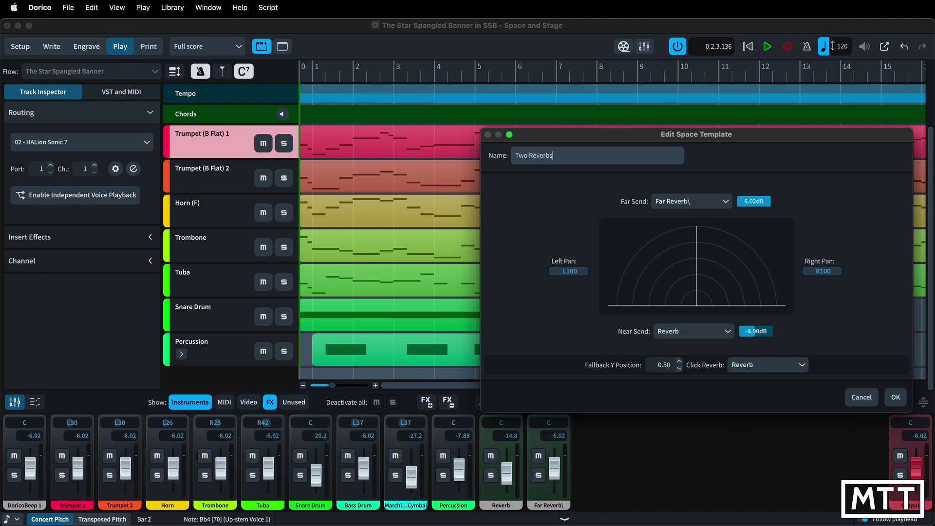
key("Tab")
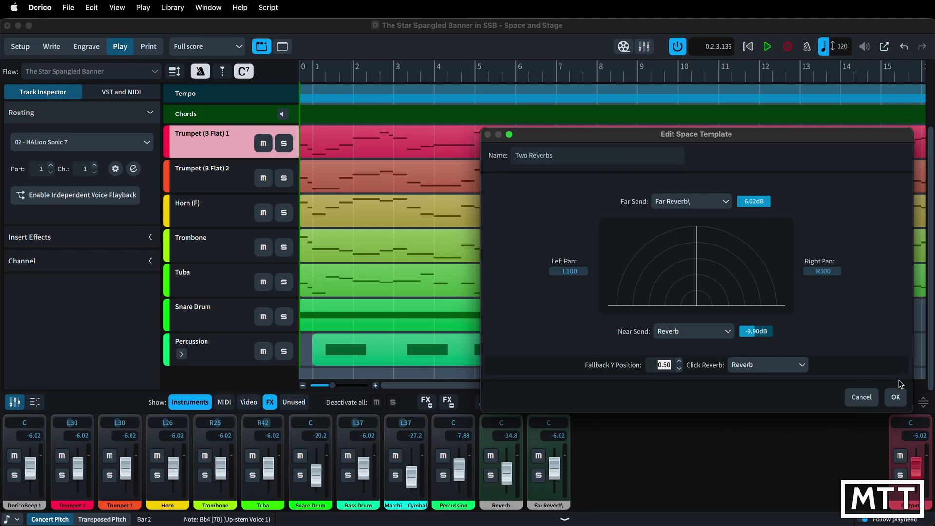
left_click(896, 397)
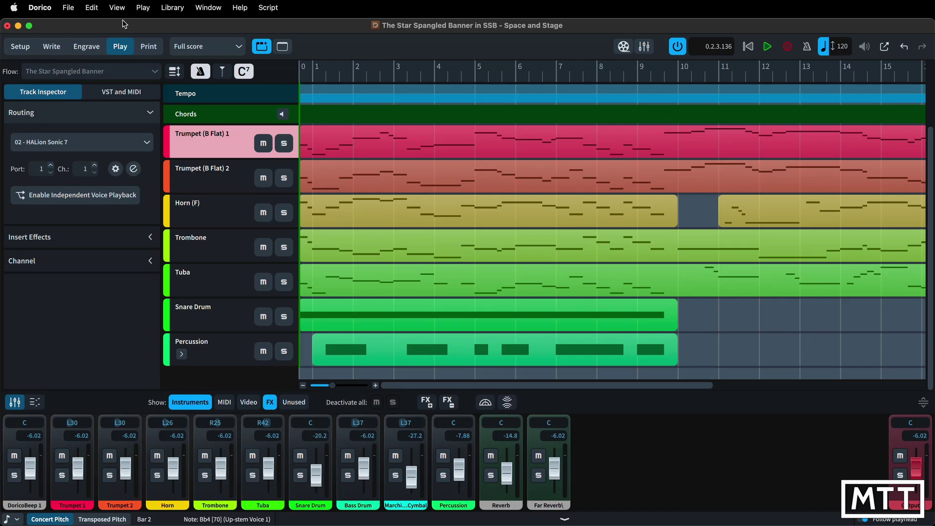
Check the space template list for the Two Reverbs template and close the list
left_click(142, 7)
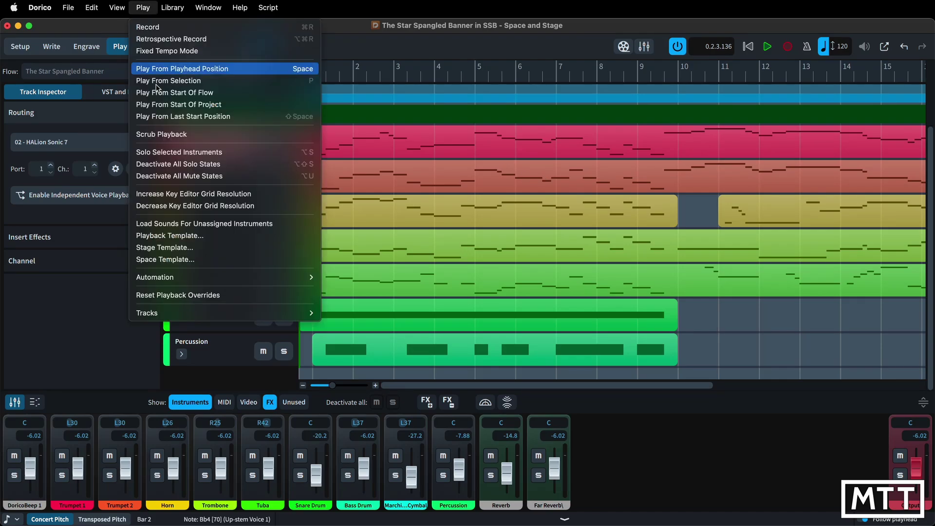
left_click(176, 259)
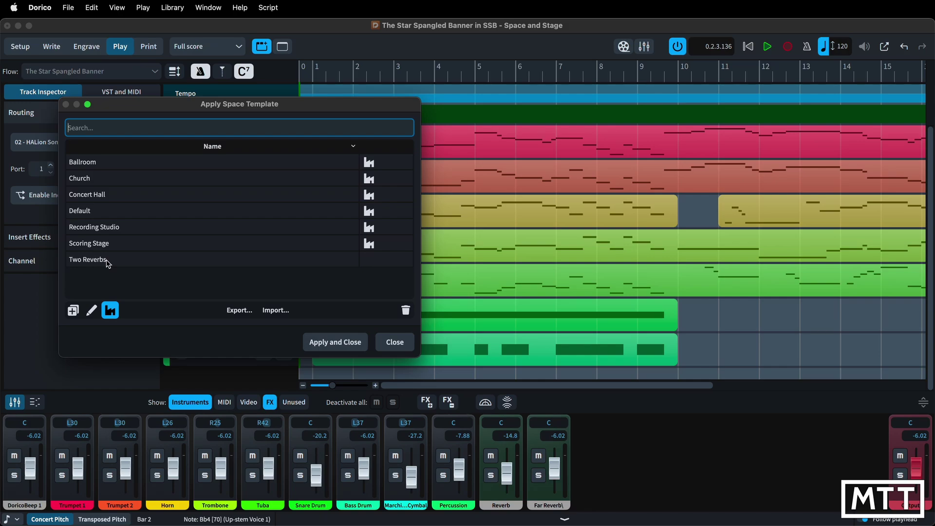
left_click(396, 342)
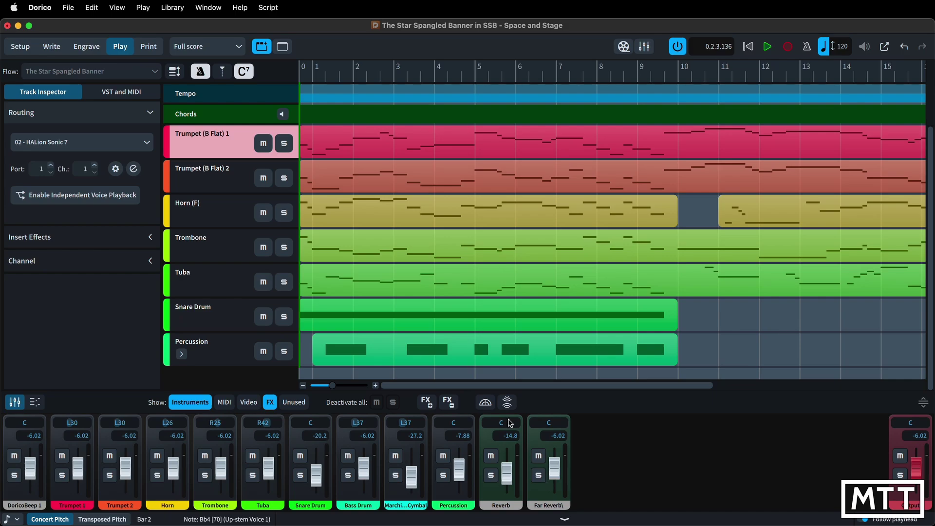
In Live Stage, contract the instrument layout once, expand it twice, and close the stage window
left_click(485, 402)
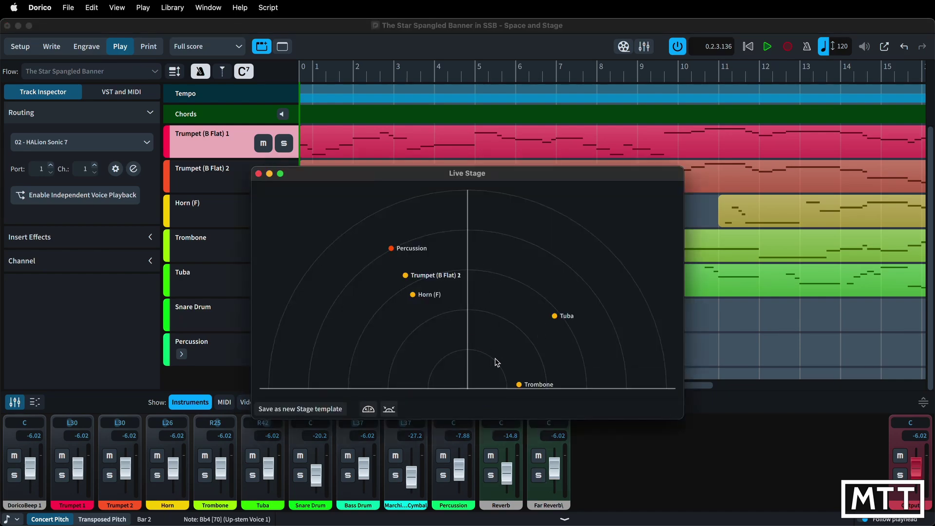
left_click(390, 409)
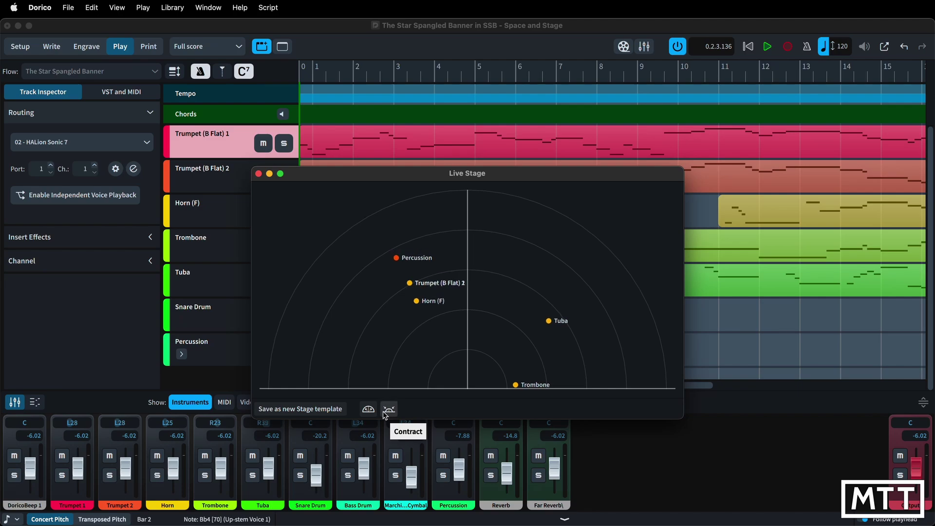
left_click(368, 409)
left_click(368, 409)
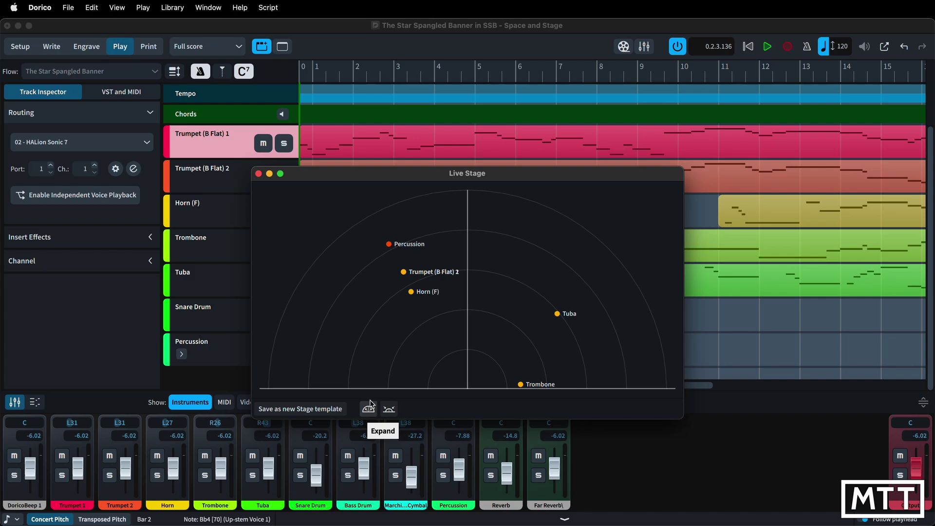
left_click(259, 173)
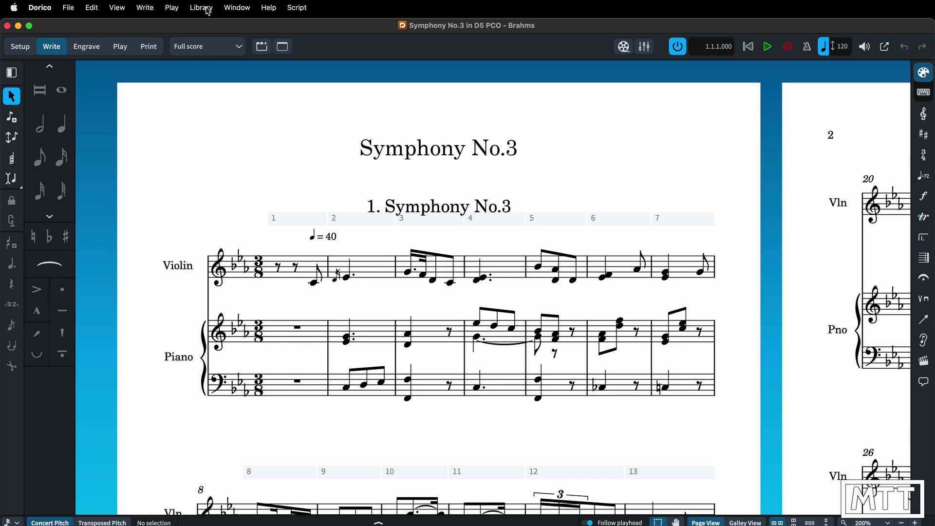
In the Brahms project's playback options, enable pitch contour emphasis in the Humanize settings for dynamics
left_click(208, 11)
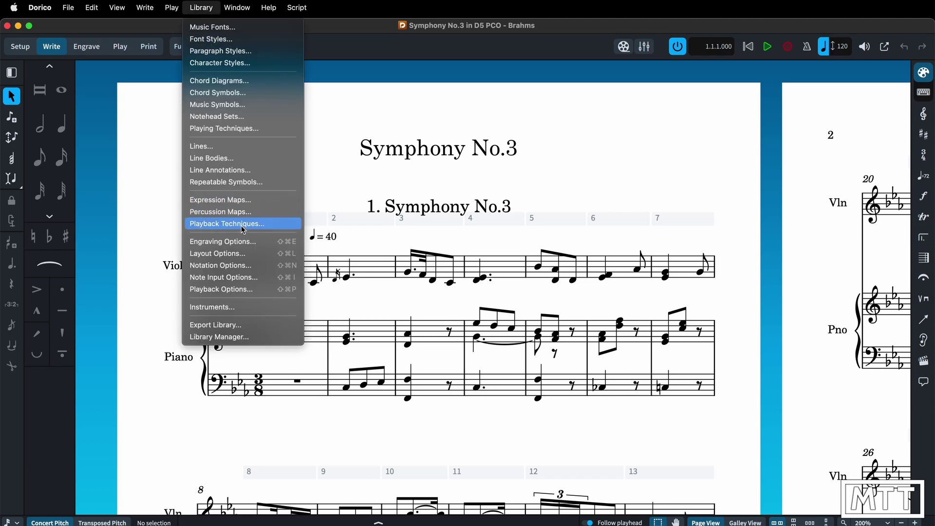
left_click(252, 289)
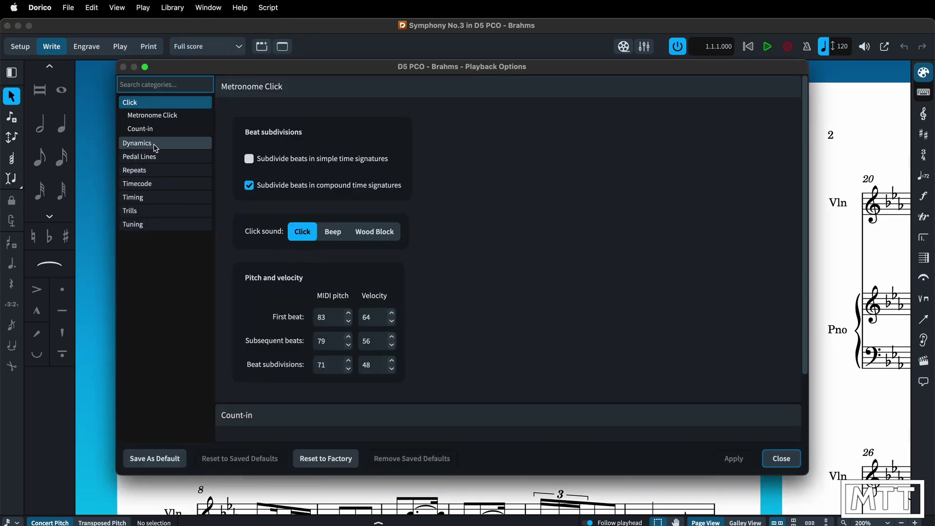
left_click(156, 144)
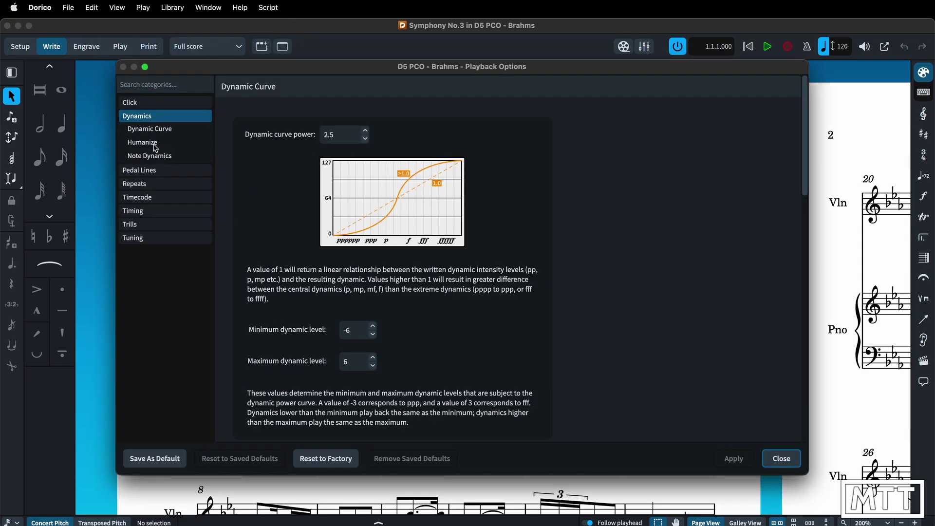
left_click(154, 146)
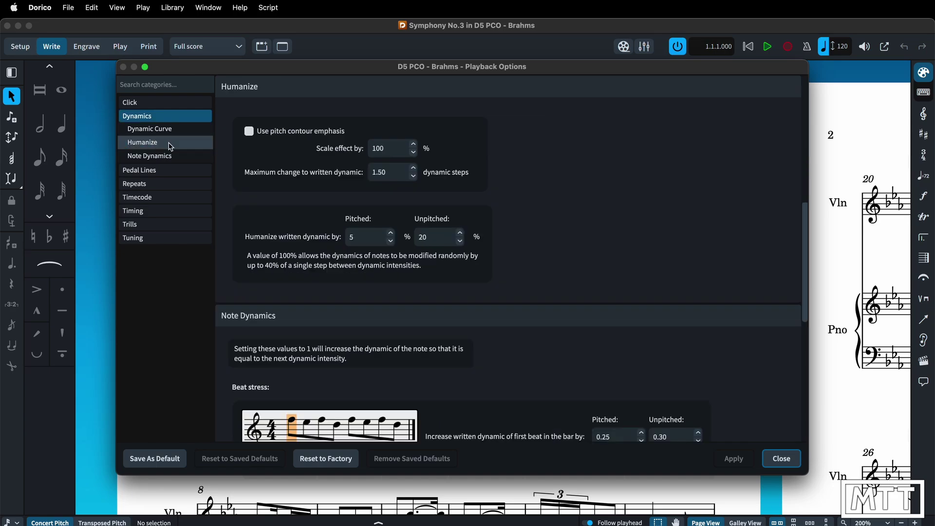
left_click(250, 133)
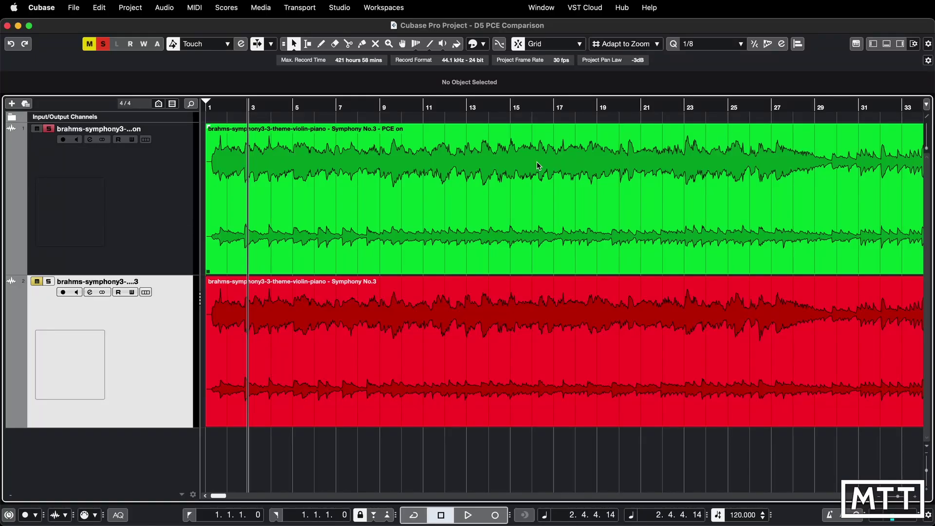
In Cubase, unmute and solo the second Brahms track alongside the PCE on track, and play both from the project start
key("Home")
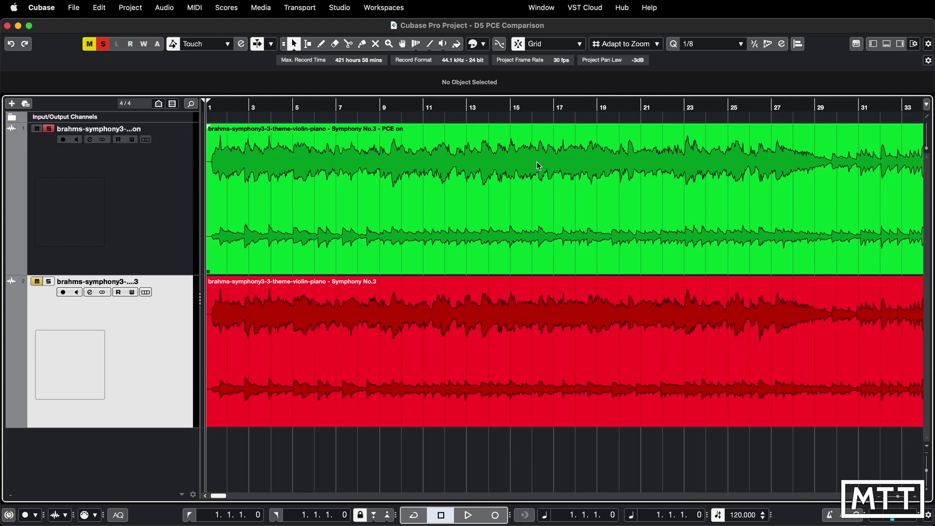
left_click(504, 177)
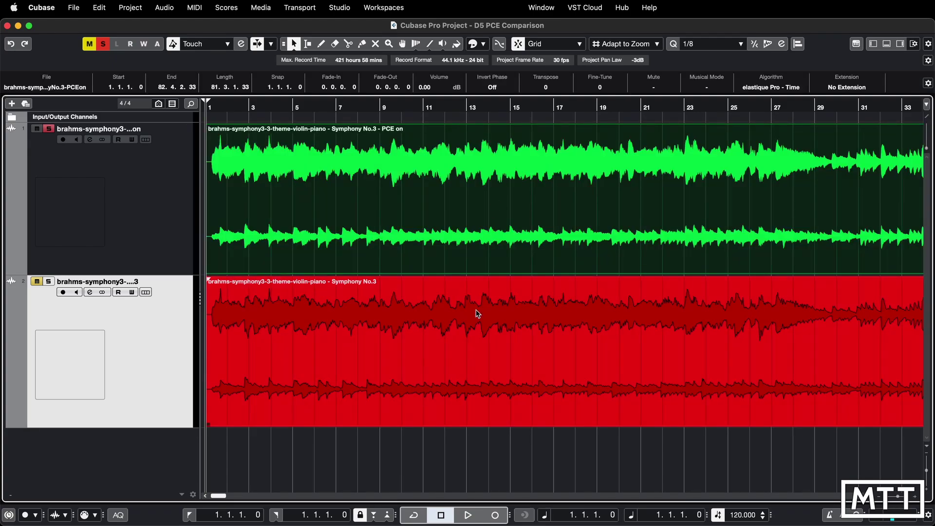
left_click(478, 314)
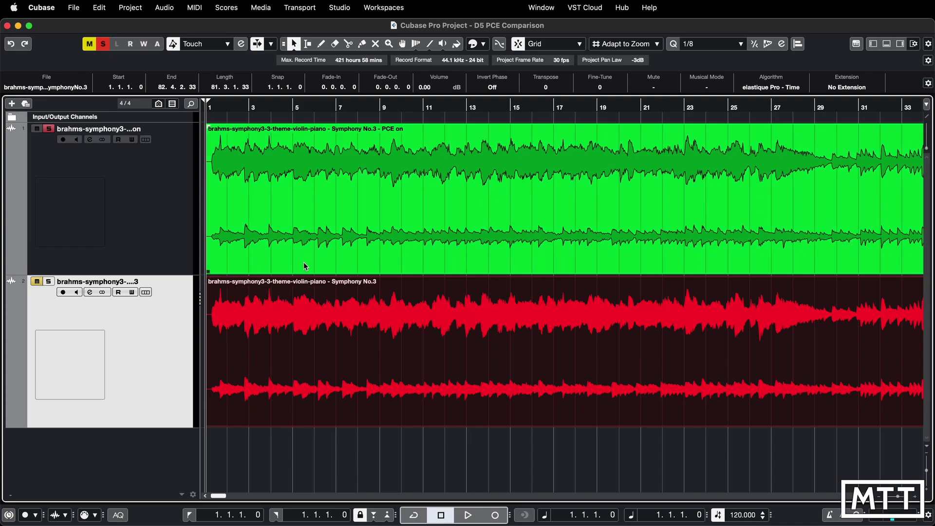
left_click(38, 282)
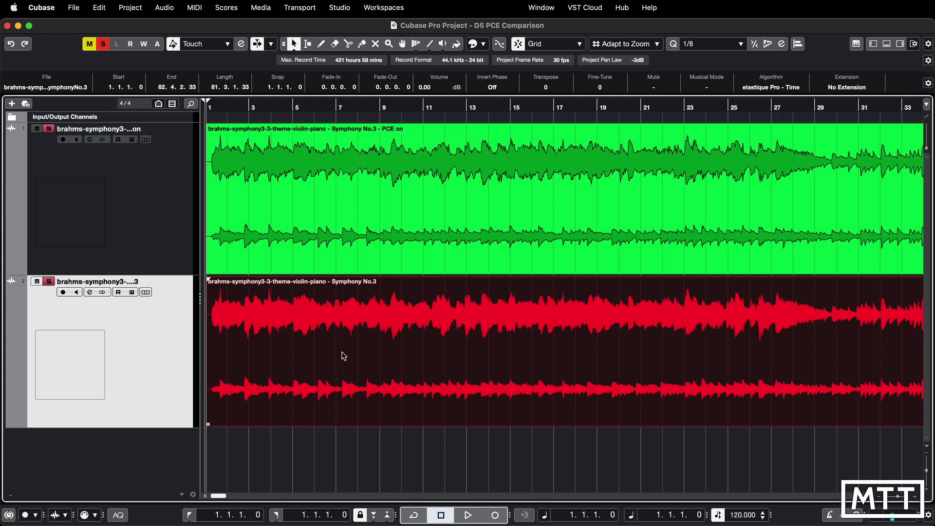
key("space")
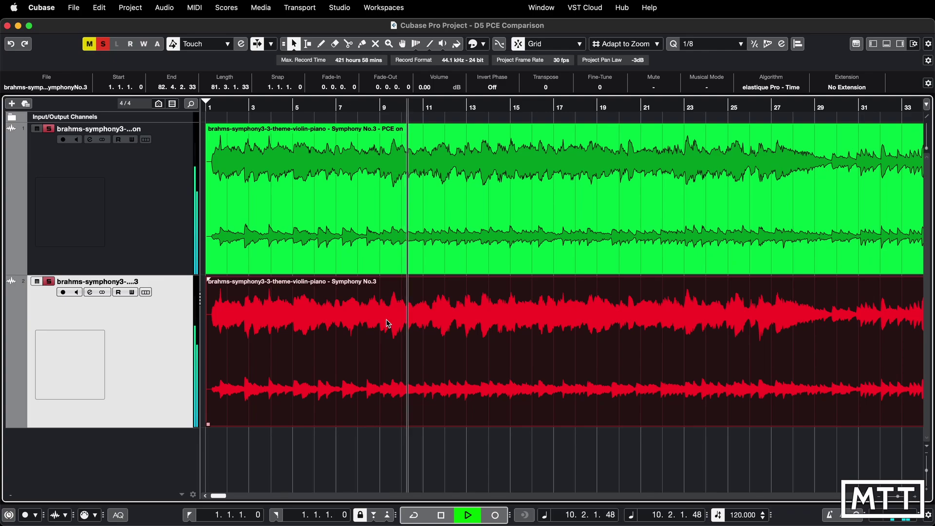
Stop the Cubase playback and select the audio event on the PCE on track
key("space")
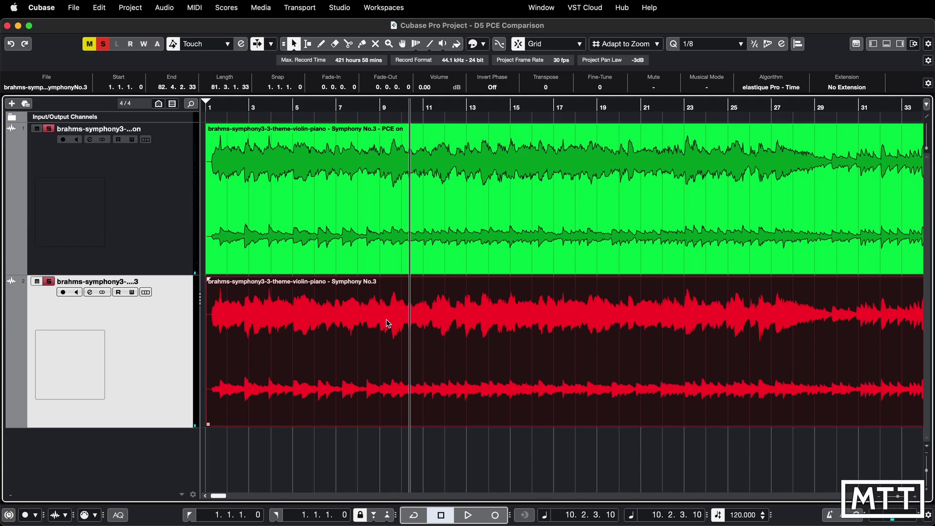
left_click(390, 242)
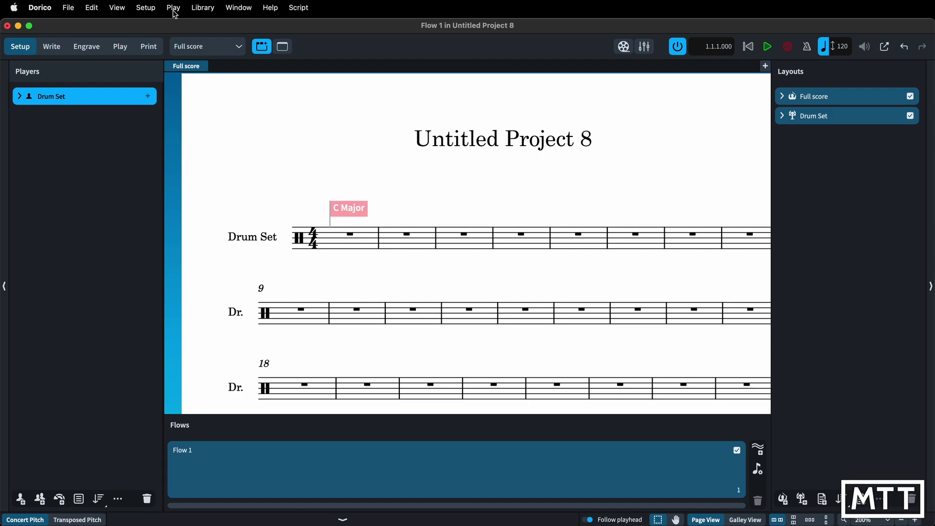
In Dorico's drum set project, apply the HSSE+HSO+GASE (Pro) playback template
left_click(173, 8)
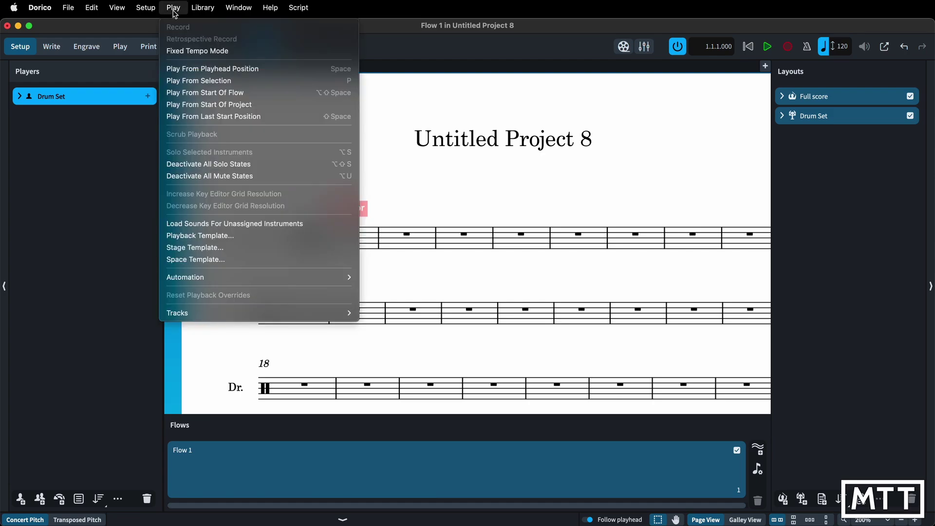
left_click(207, 237)
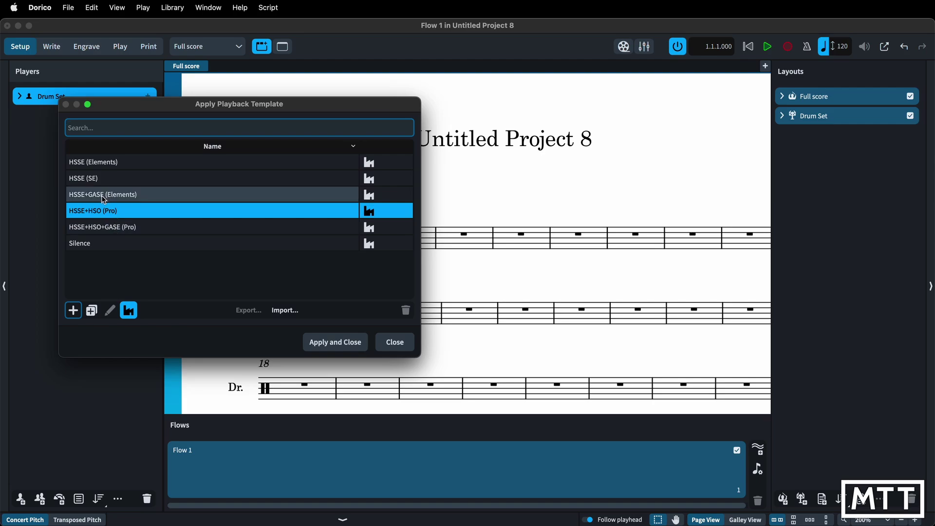
left_click(112, 229)
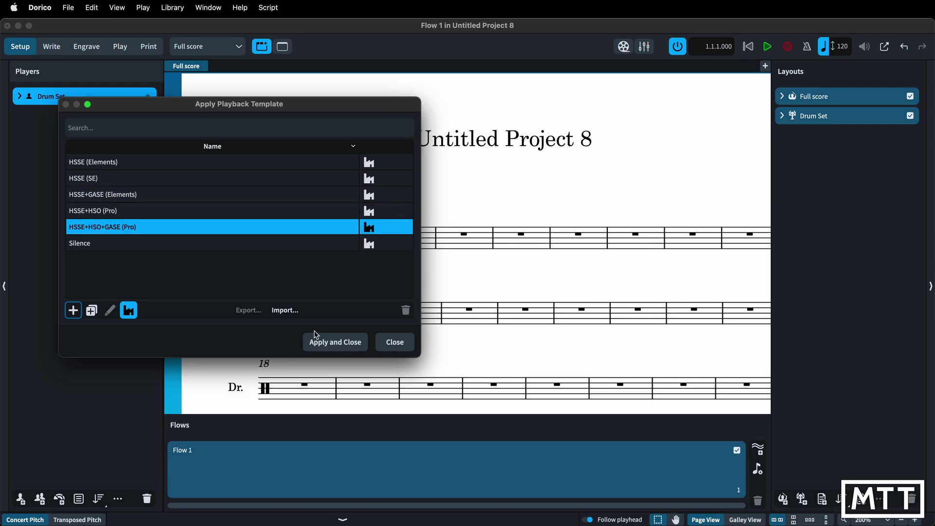
left_click(350, 343)
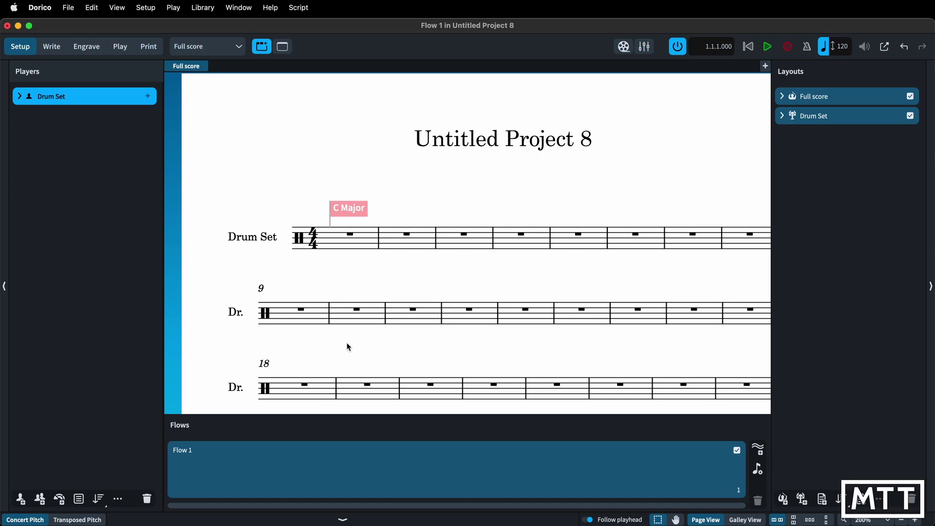
In Play mode, open the Drum Set's Groove Agent SE instrument and audition several drum sounds on its keyboard
left_click(118, 47)
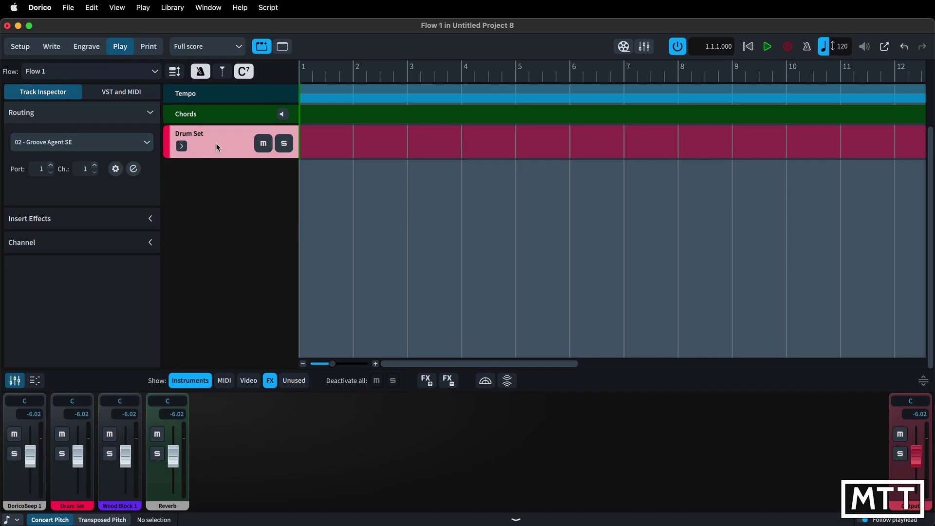
left_click(134, 168)
left_click_drag(553, 201, 369, 97)
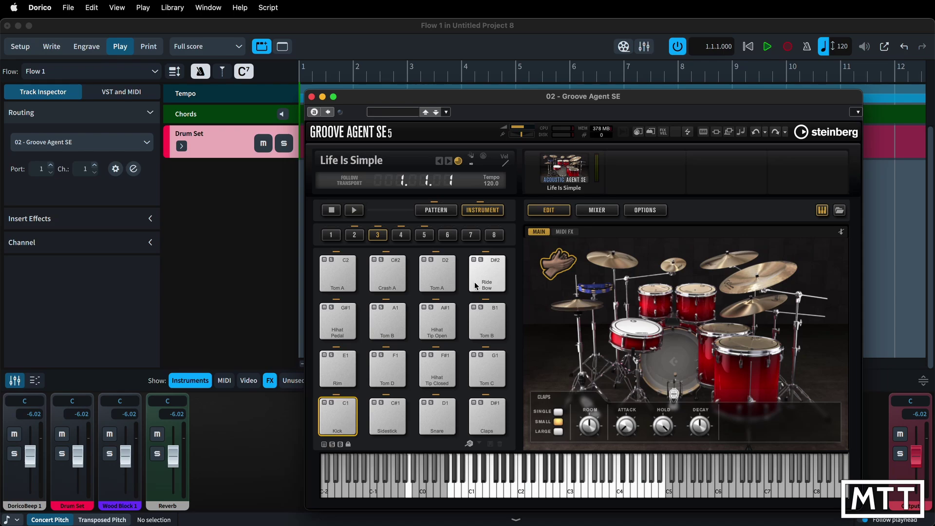
left_click(481, 494)
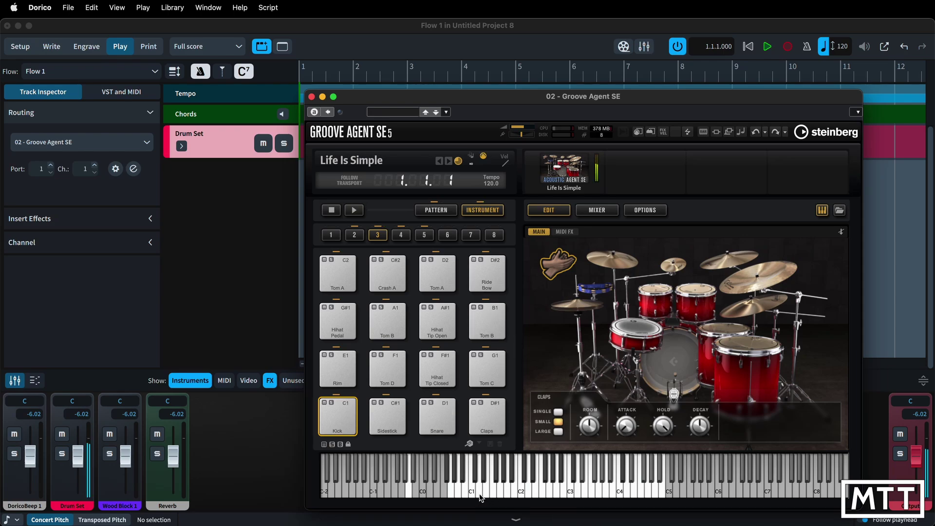
left_click(500, 493)
left_click(486, 492)
left_click(514, 489)
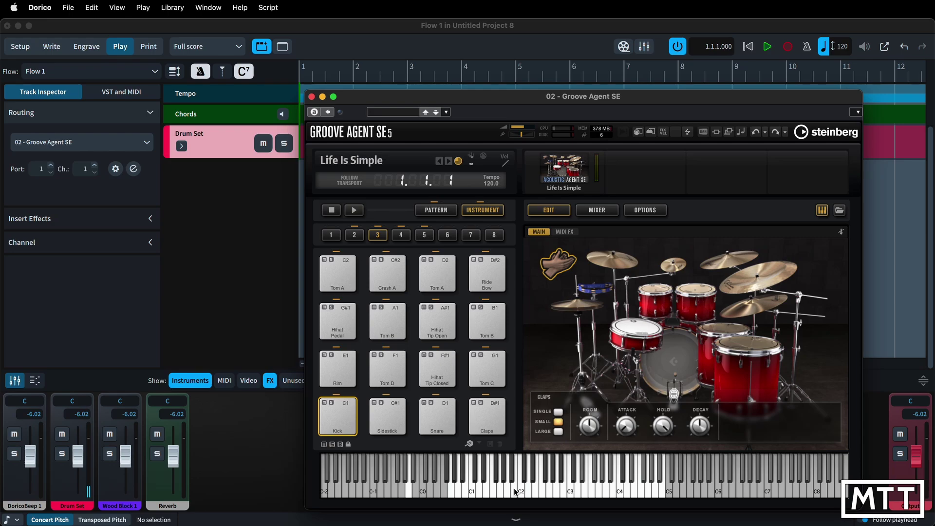
Show Groove Agent's pattern pads and audition the Intro 1, Intro 4 and Ending 1 patterns
left_click(435, 211)
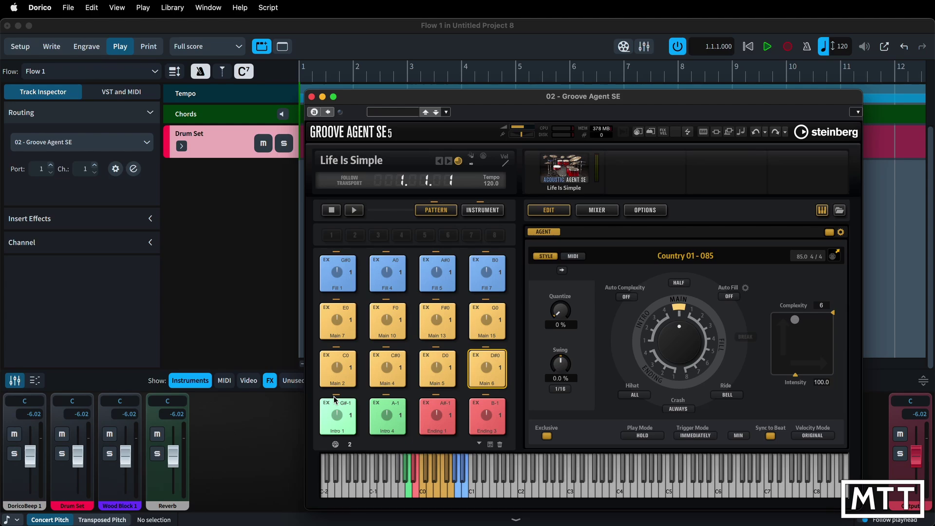
left_click(354, 411)
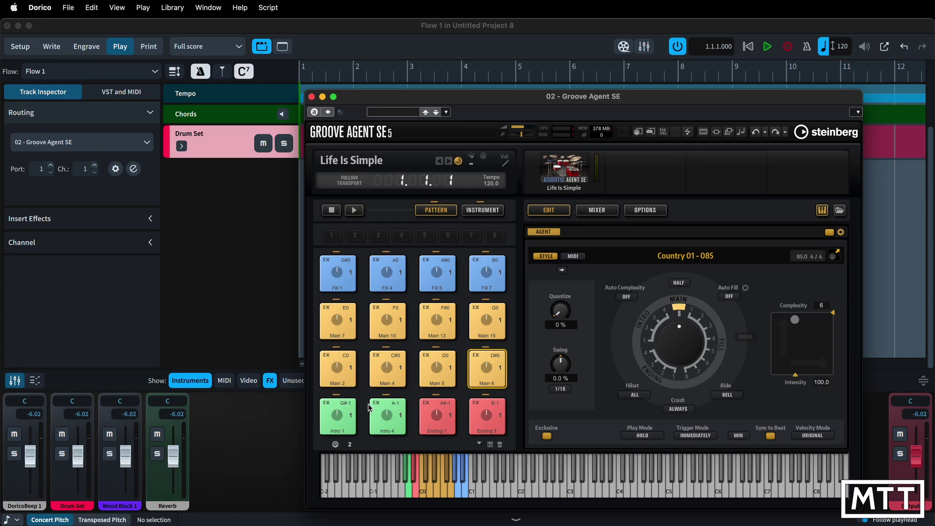
left_click(352, 409)
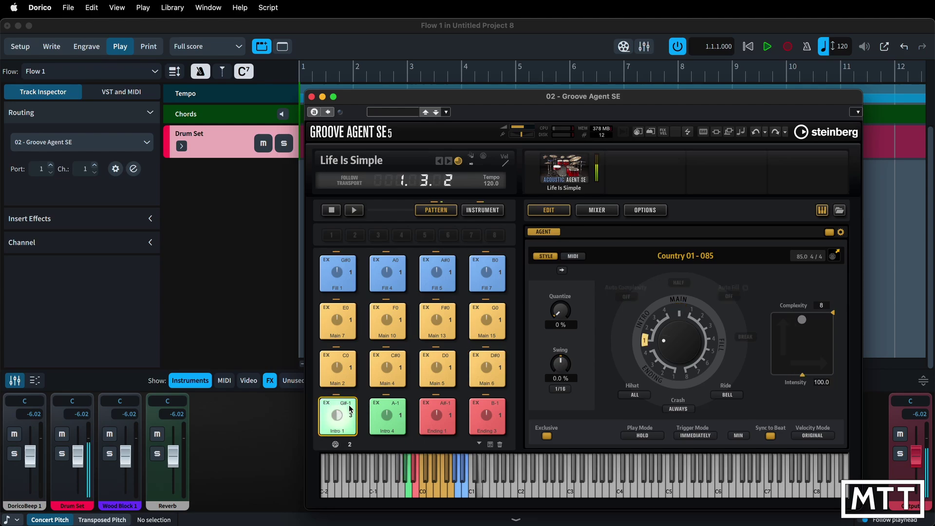
left_click(393, 411)
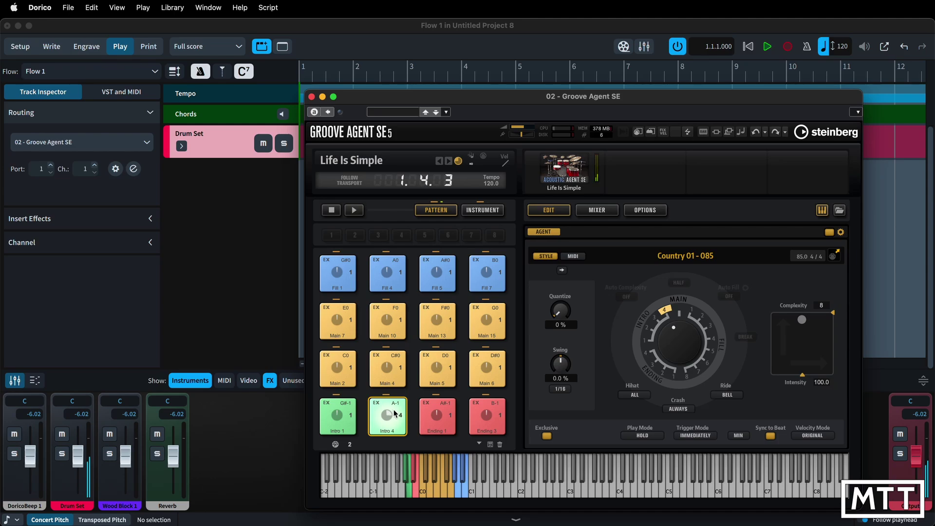
left_click(441, 411)
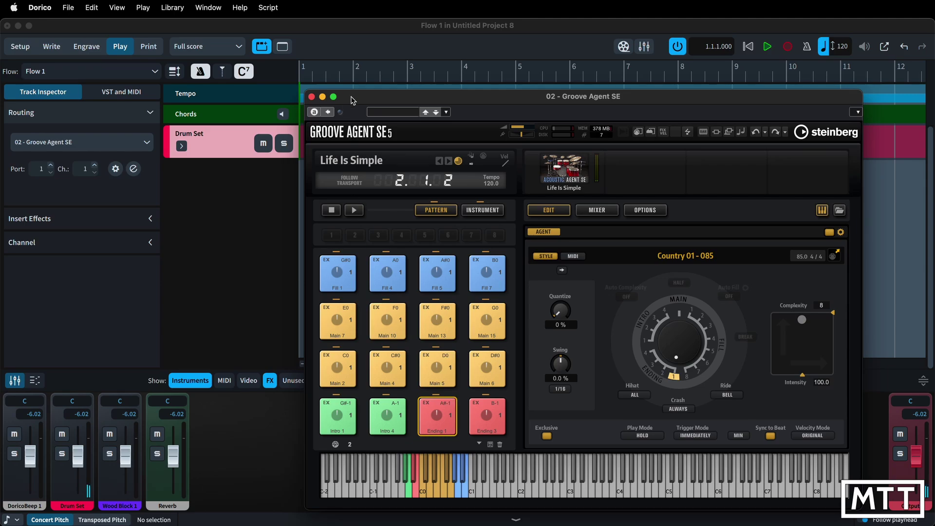
Insert Groove Agent's Intro 1 pattern at bar 1 and its Main 2 pattern at bar 2 of the Drum Set track
left_click_drag(351, 101, 584, 122)
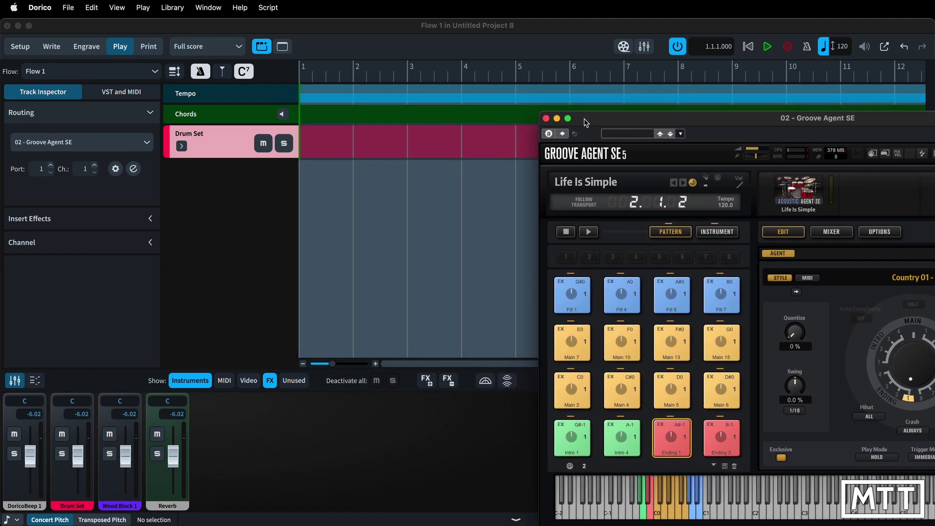
left_click(584, 445)
left_click_drag(584, 445, 300, 139)
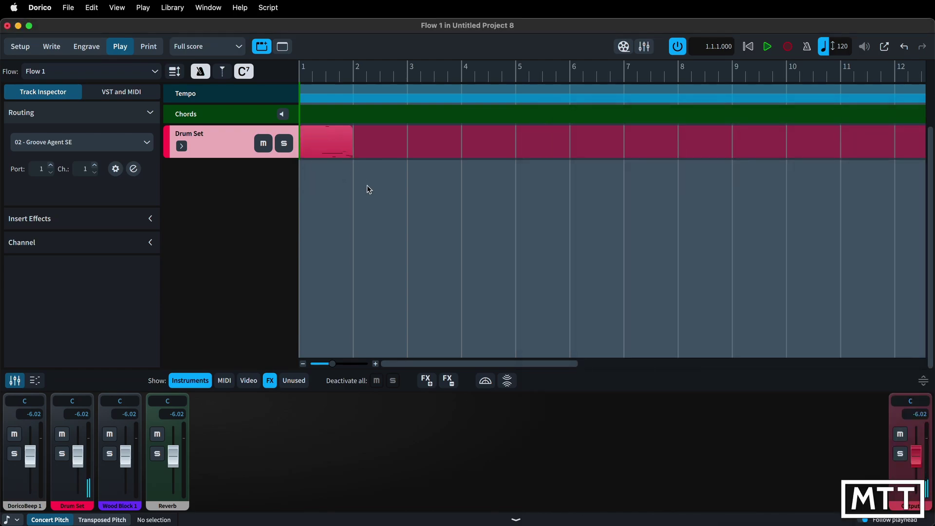
left_click(134, 170)
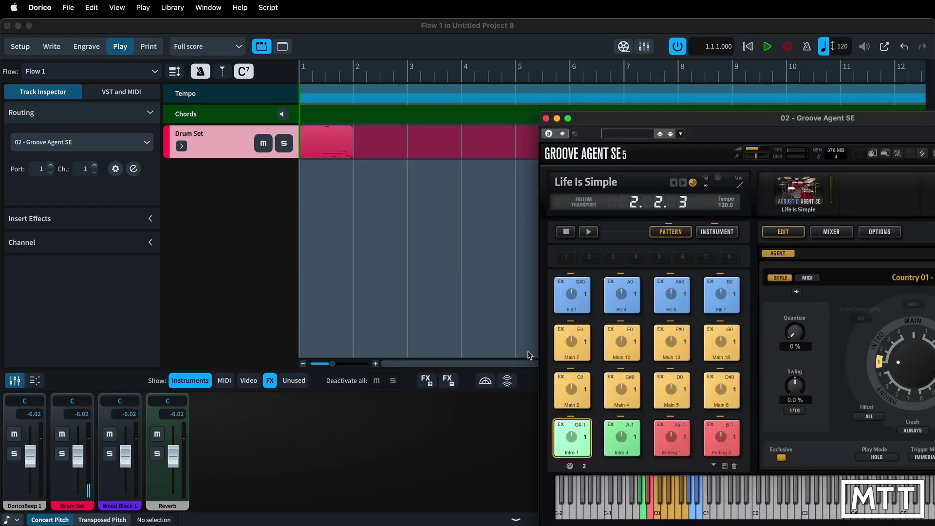
left_click_drag(575, 390, 358, 139)
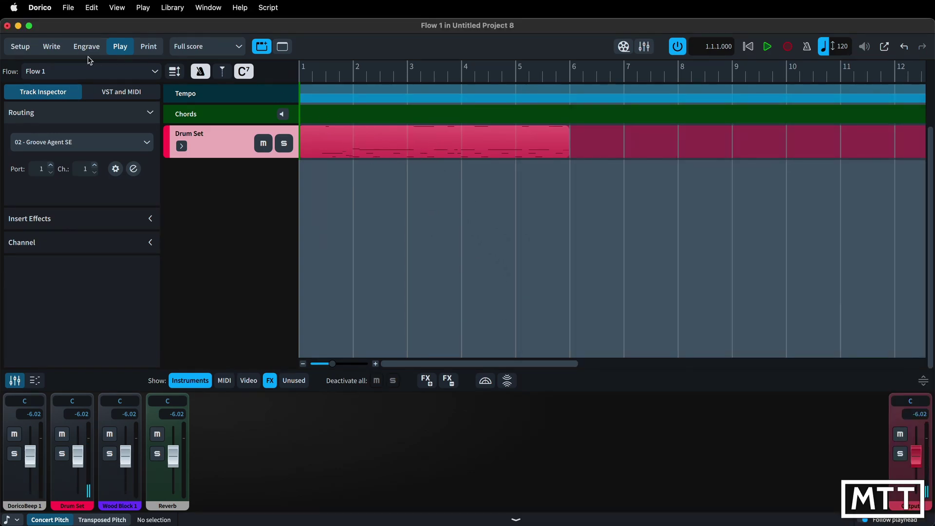
View the inserted drum patterns as notation in Write mode, play them back and stop
left_click(51, 47)
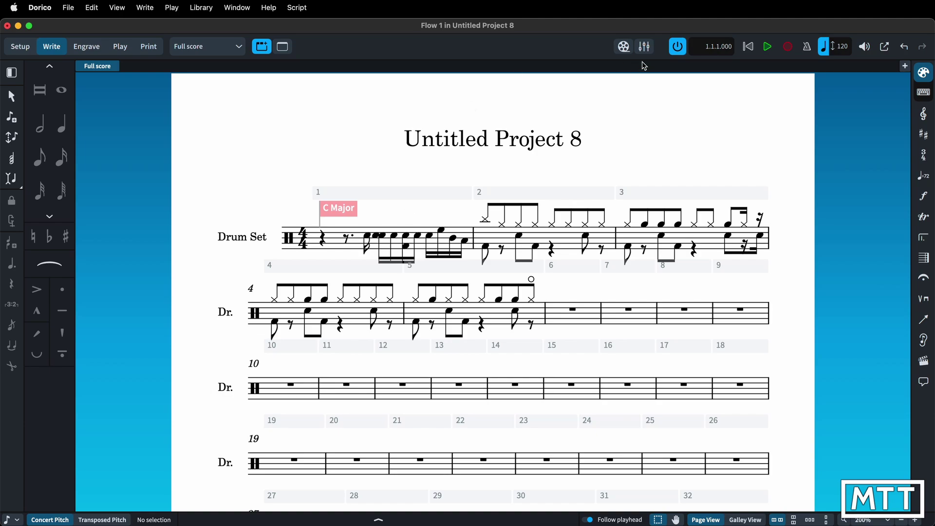
left_click(768, 47)
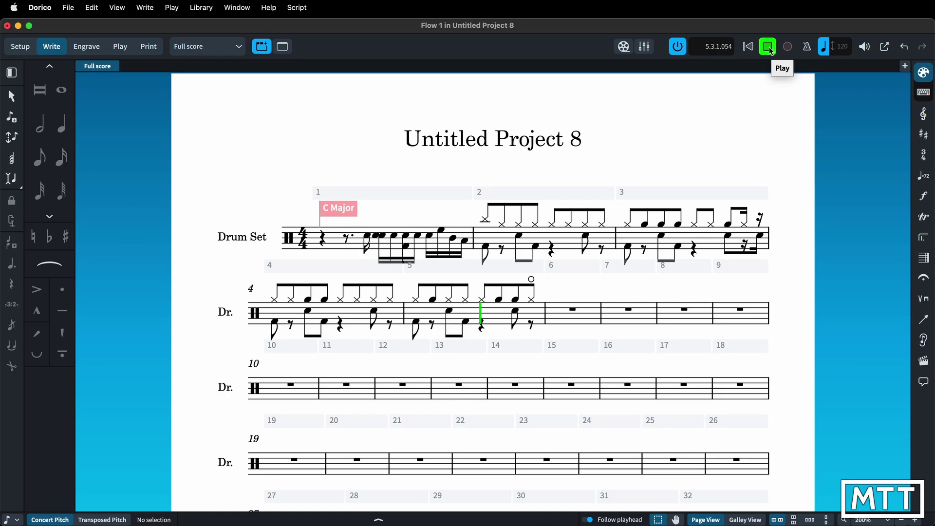
left_click(768, 47)
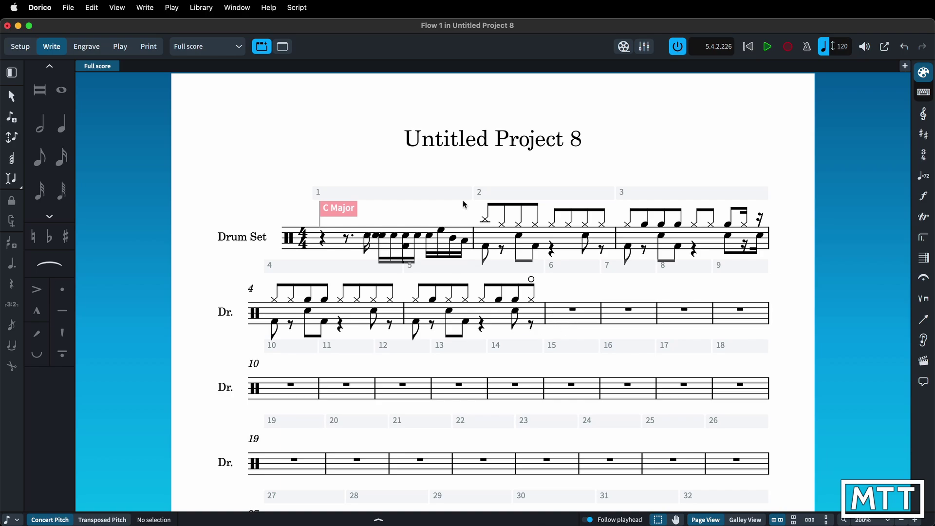
Reopen the Drum Set's Groove Agent SE in Play mode, audition the Fill 7 pattern on B0, and close the instrument
left_click(120, 46)
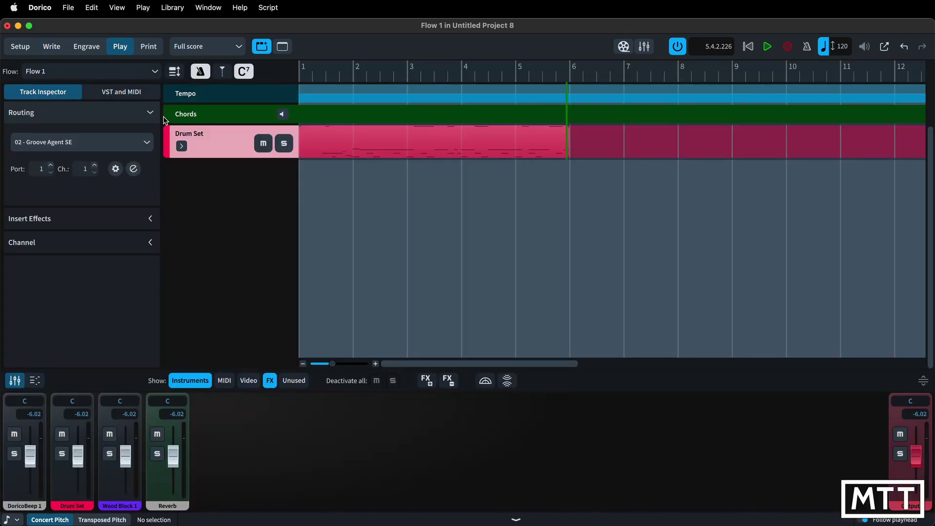
left_click(134, 169)
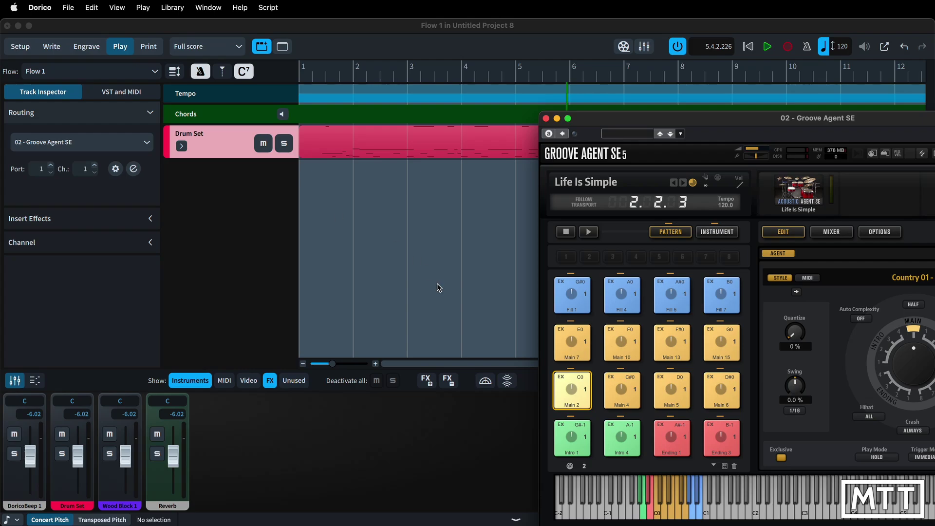
left_click(585, 343)
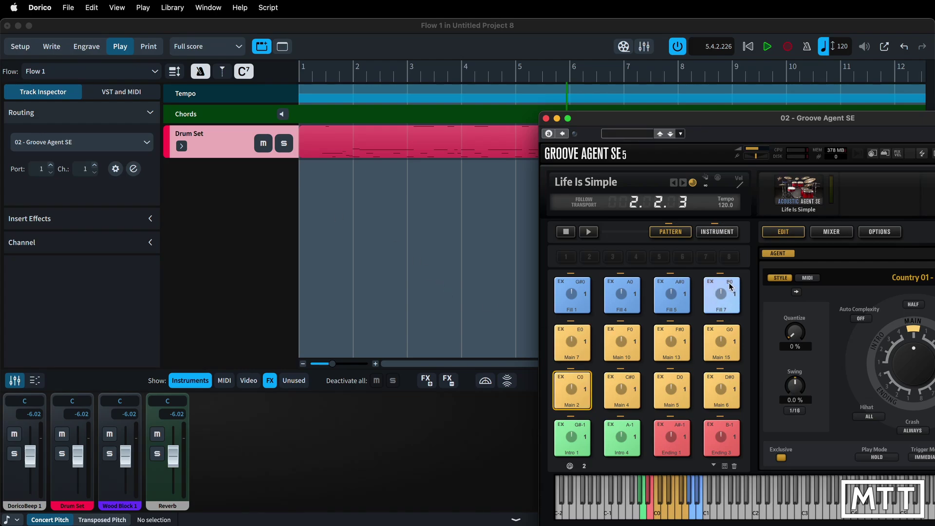
key("super+w")
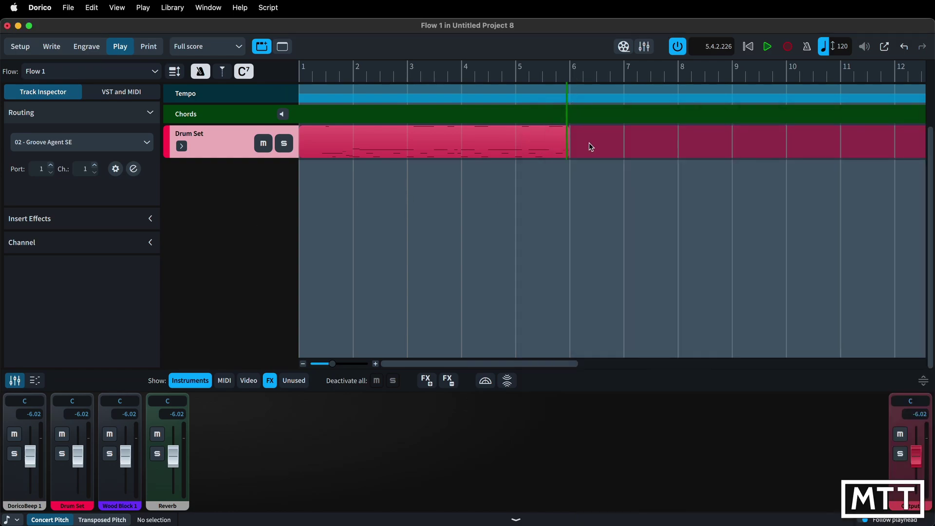
left_click(133, 168)
left_click(729, 305)
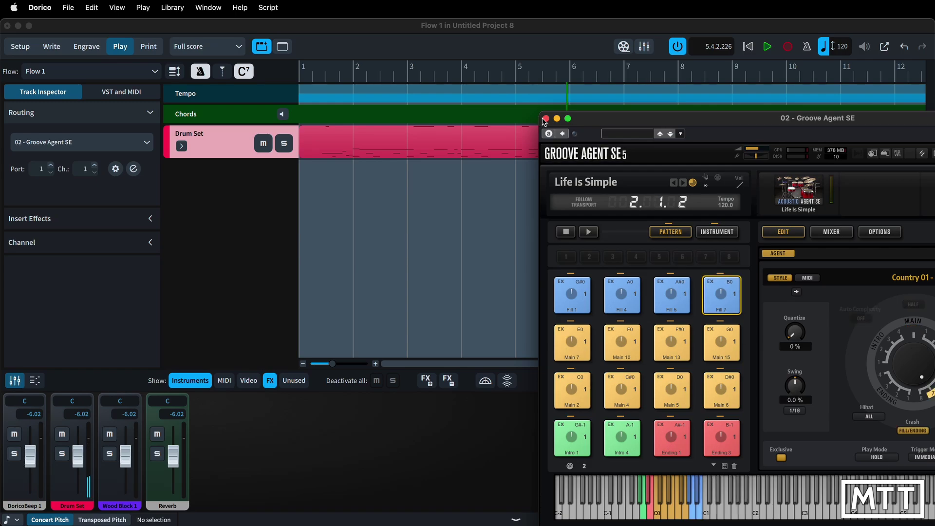
left_click(546, 119)
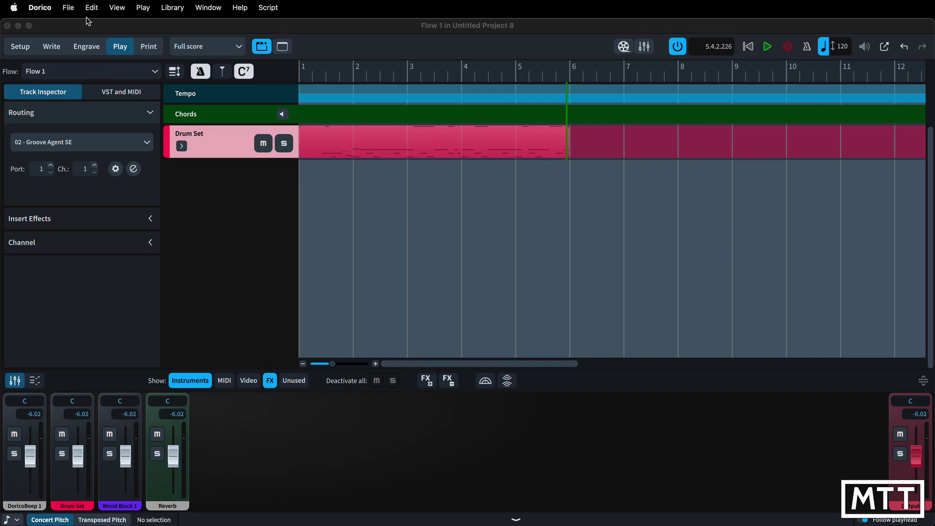
In Write mode, select the rests in bars 6 and 7 of the Drum Set staff
left_click(51, 47)
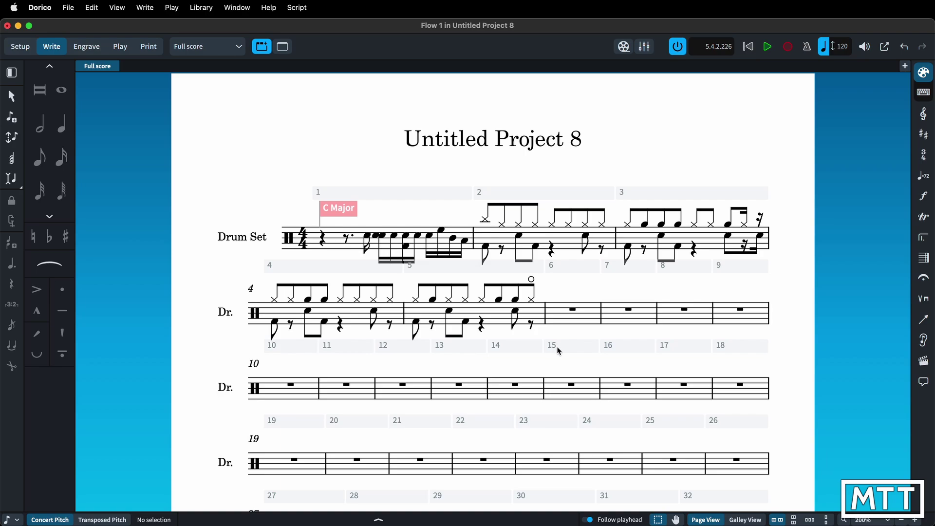
left_click(573, 319)
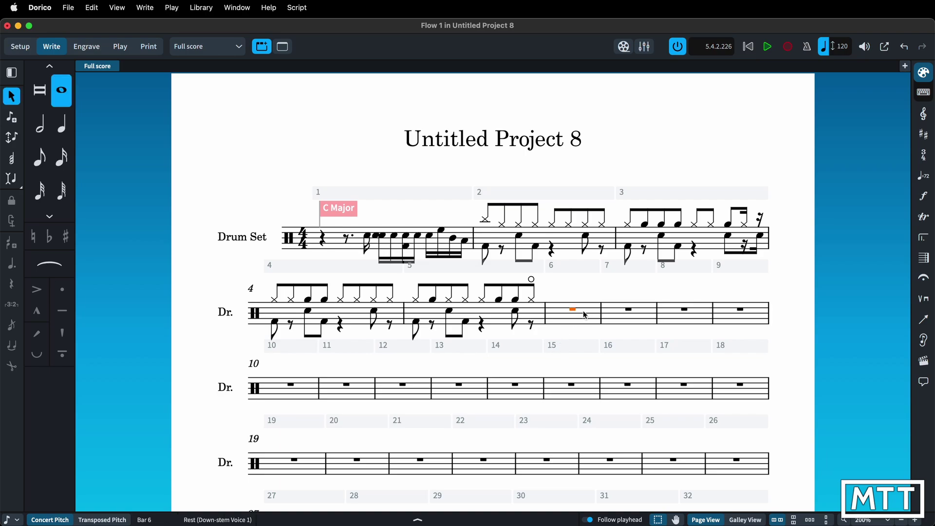
left_click(631, 313, "shift")
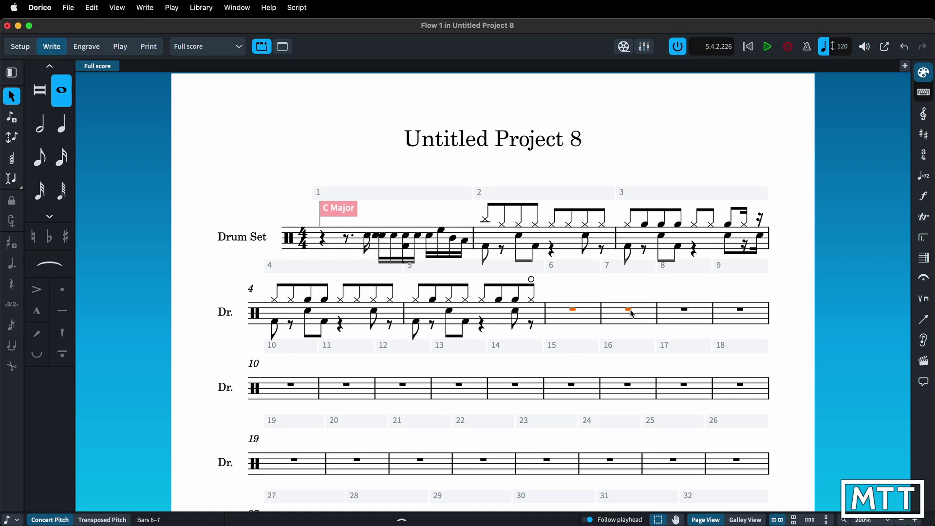
key("shift+r")
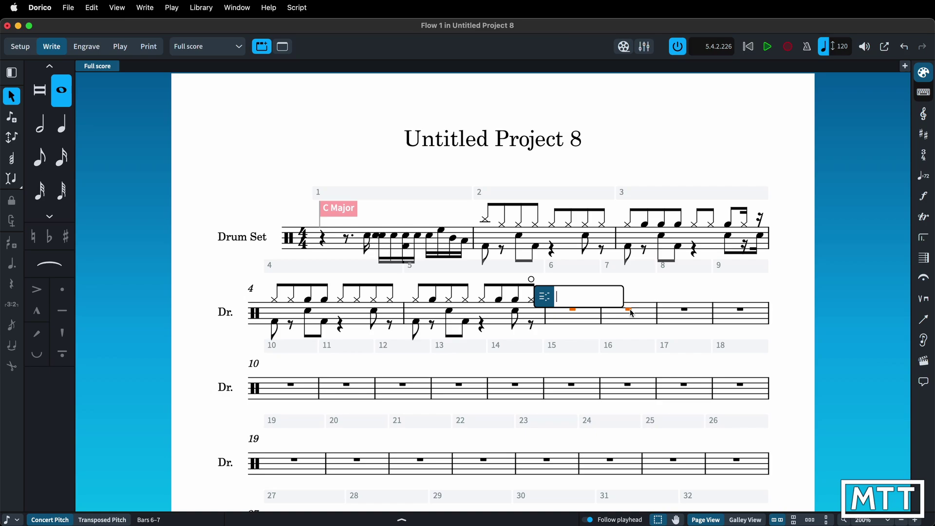
type("B0")
key("Escape")
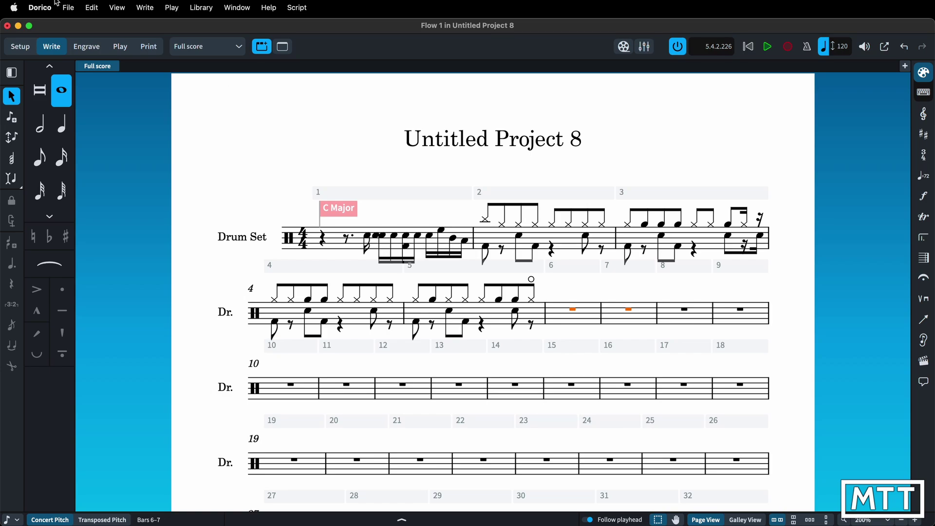
In Preferences, try C4 as the Middle C (note 60) convention, restore C3, and close the dialog
left_click(41, 8)
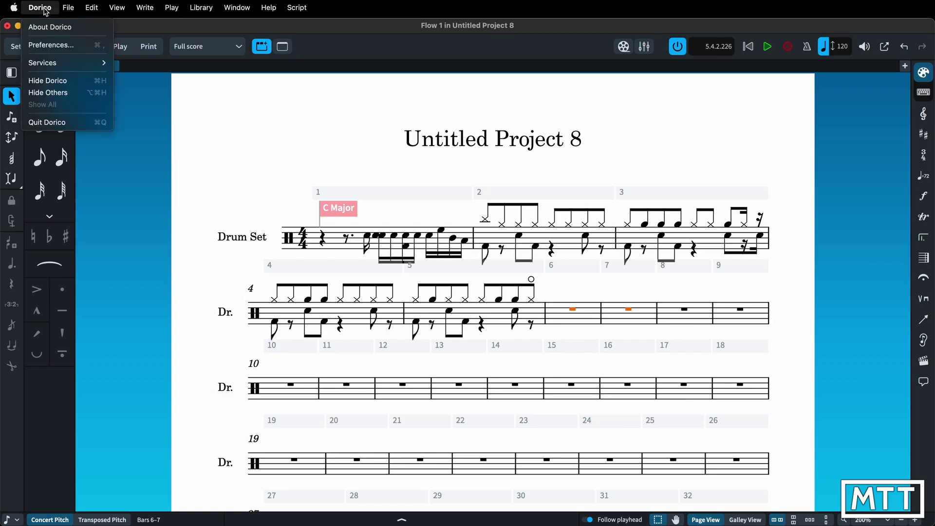
left_click(53, 46)
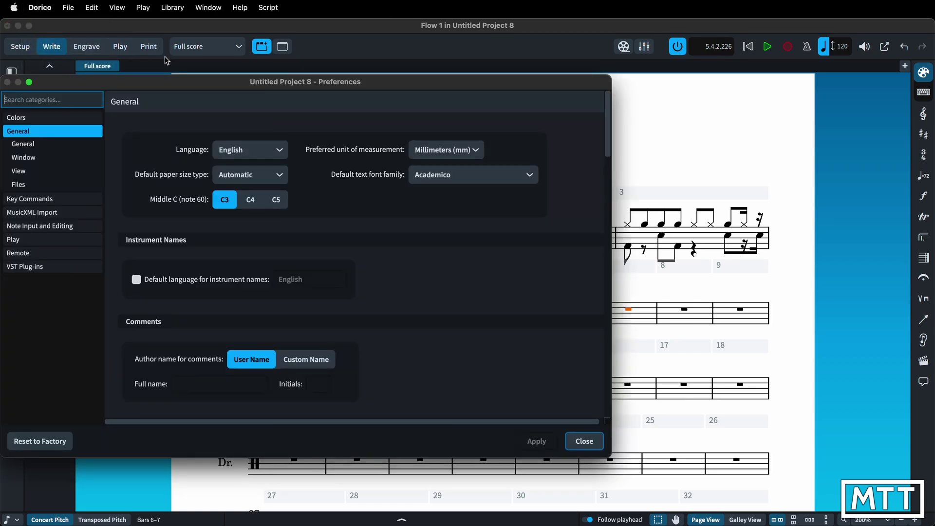
left_click_drag(171, 83, 250, 84)
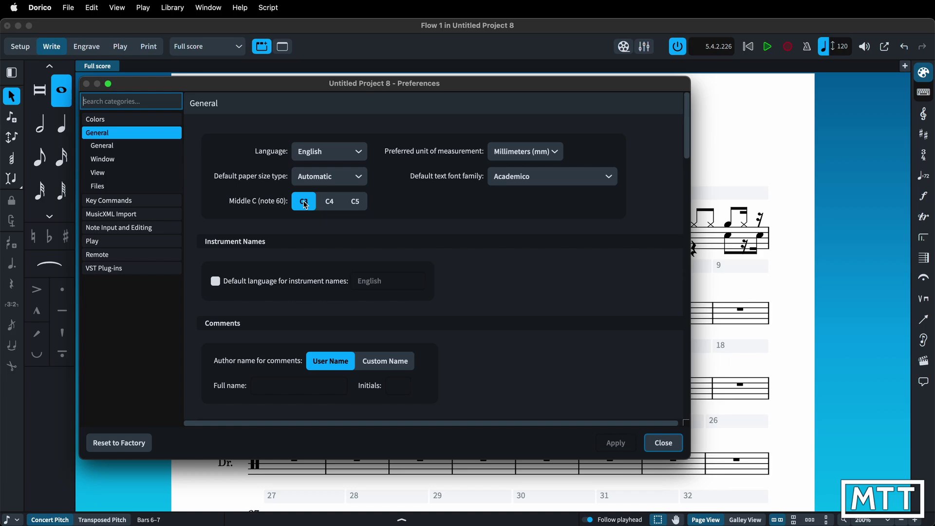
left_click(334, 204)
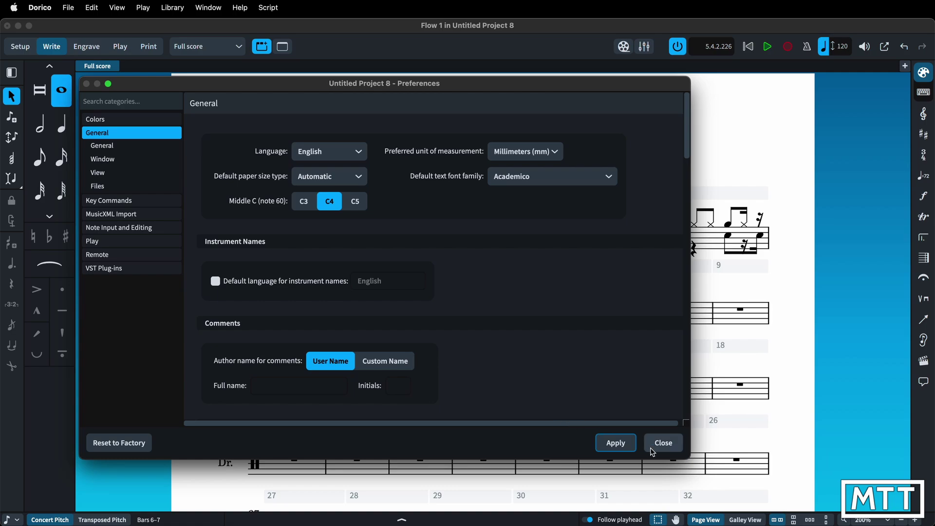
left_click(303, 204)
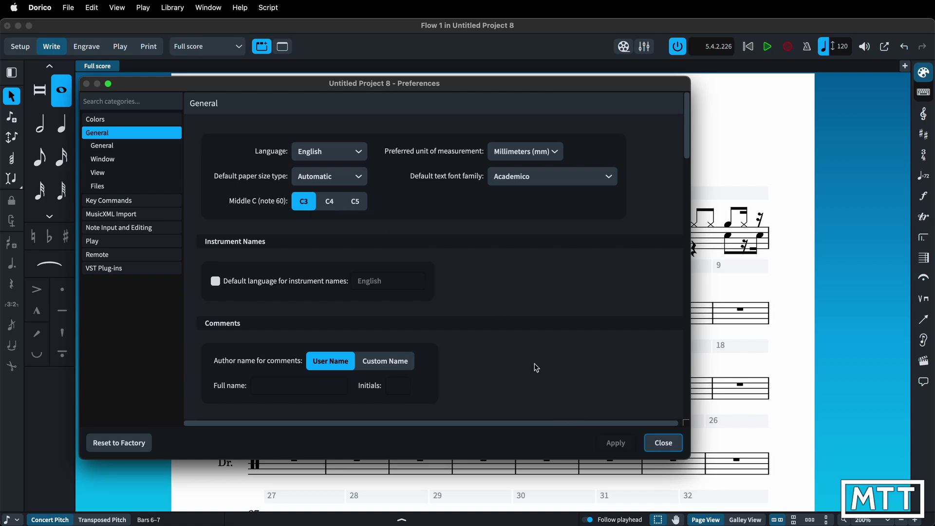
left_click(661, 444)
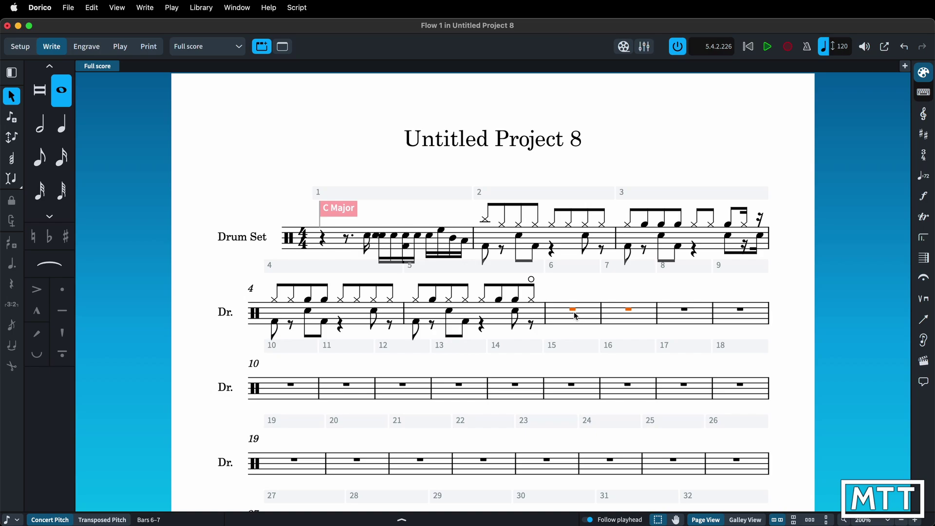
Add a MIDI trigger region for B0 across bars 6–7 of the Drum Set staff
key("shift+b")
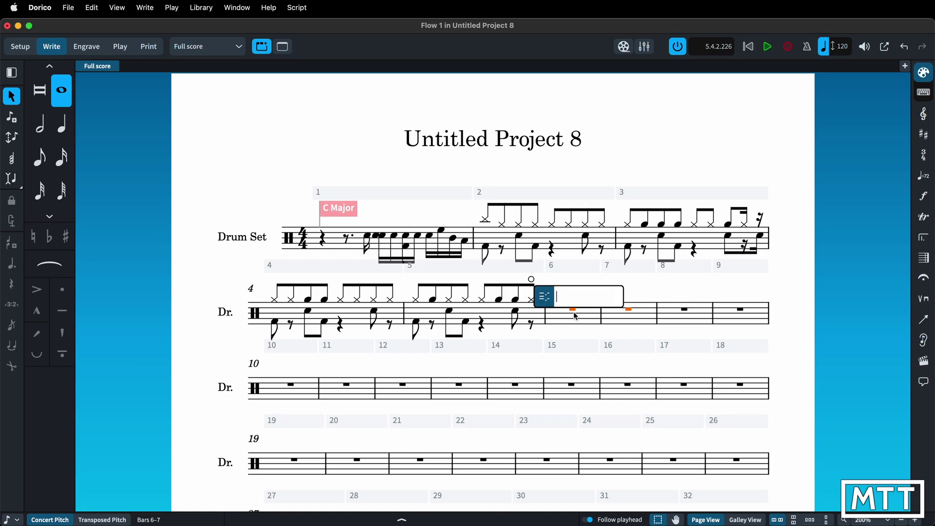
type("B0")
key("Return")
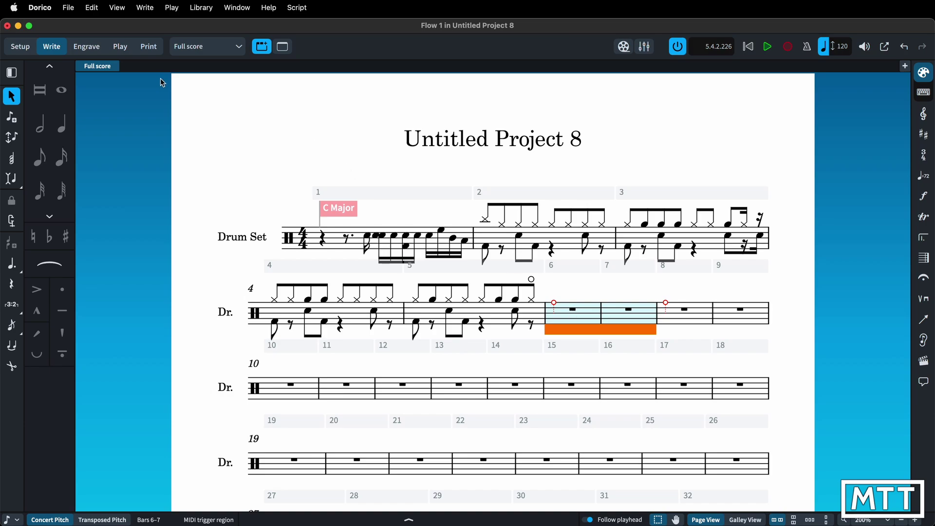
In Play mode, check the Drum Set's Groove Agent SE patterns and start playback from the beginning of the flow
left_click(120, 46)
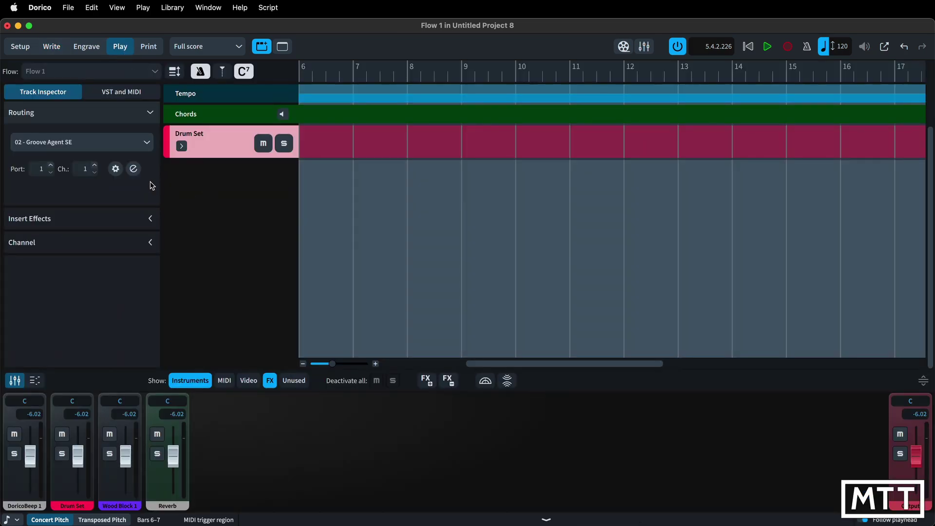
left_click(133, 169)
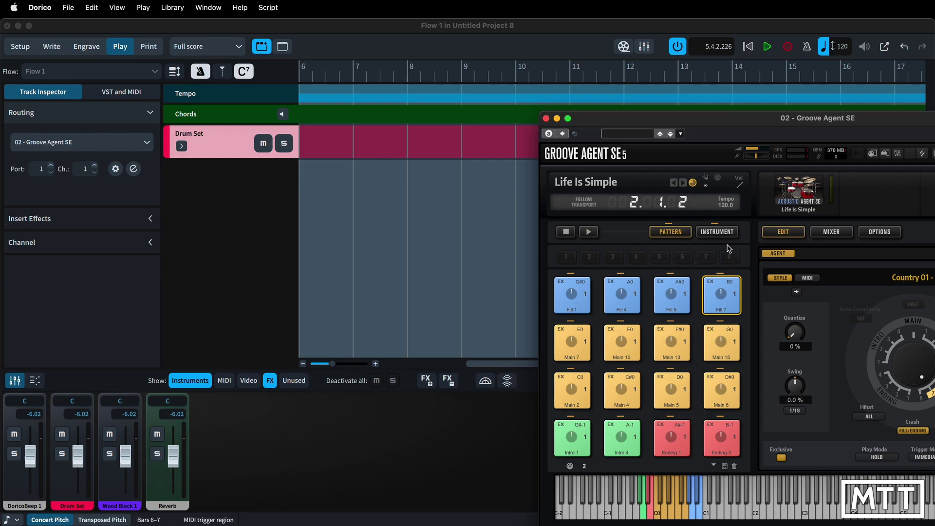
left_click(749, 49)
left_click(748, 46)
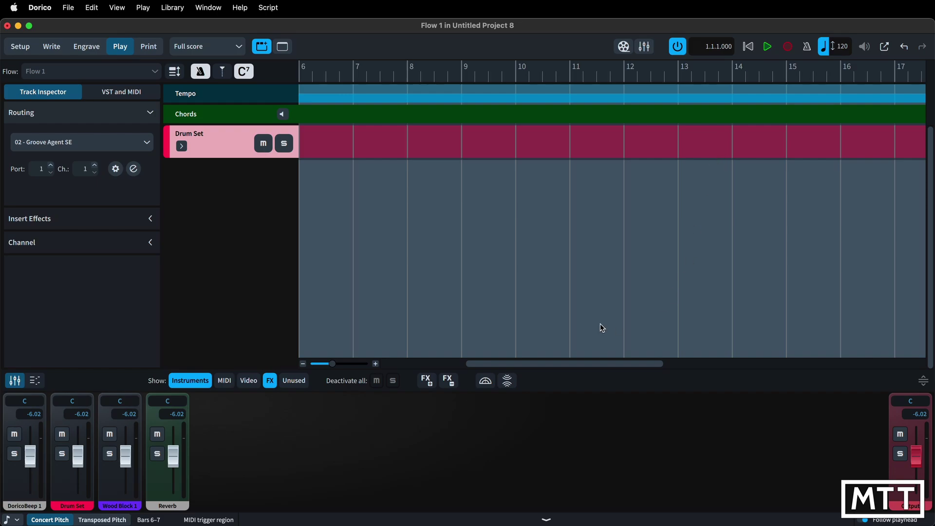
key("space")
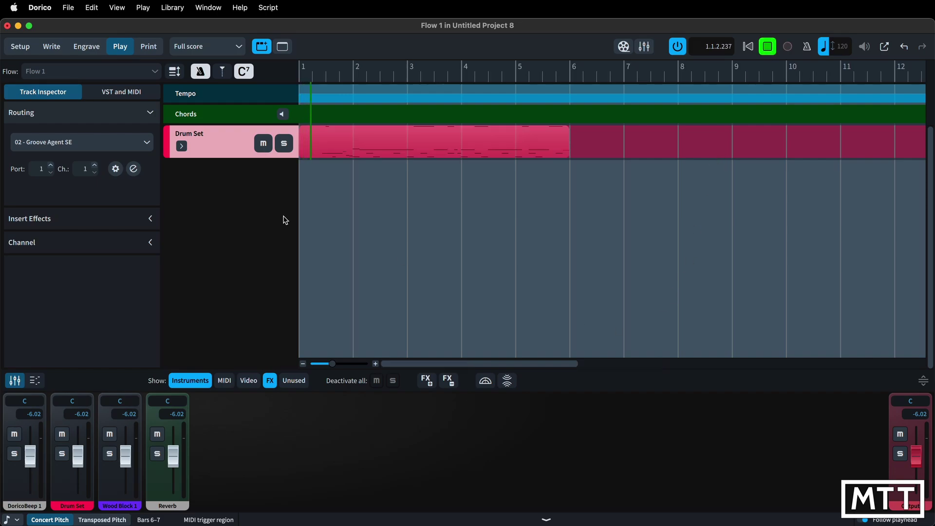
Watch Groove Agent SE during playback past the trigger region, stop, recheck the Fill 7 pattern, and close the instrument
left_click(134, 169)
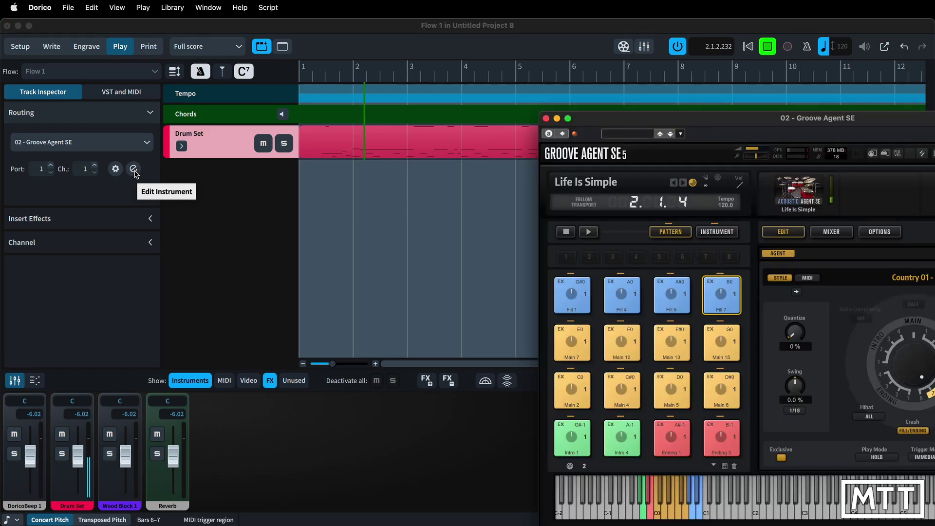
left_click_drag(634, 123, 492, 183)
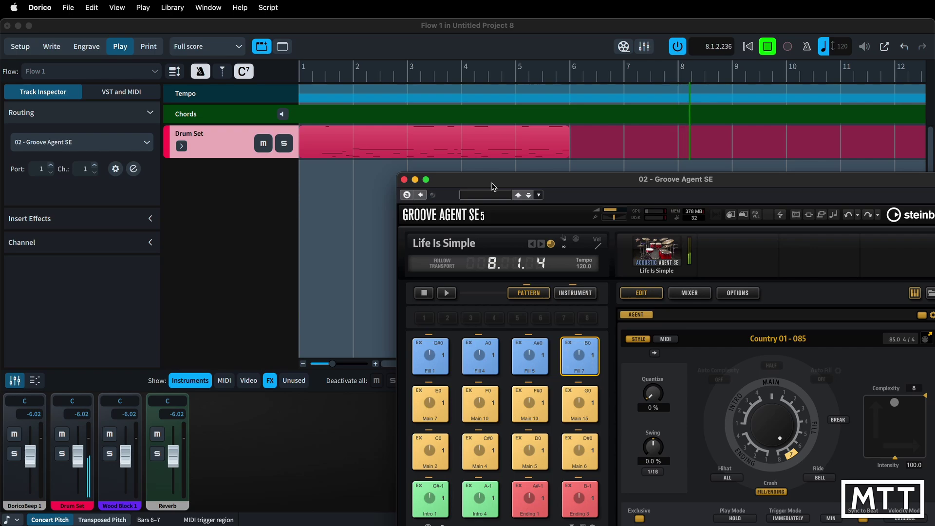
left_click(763, 50)
left_click(763, 50)
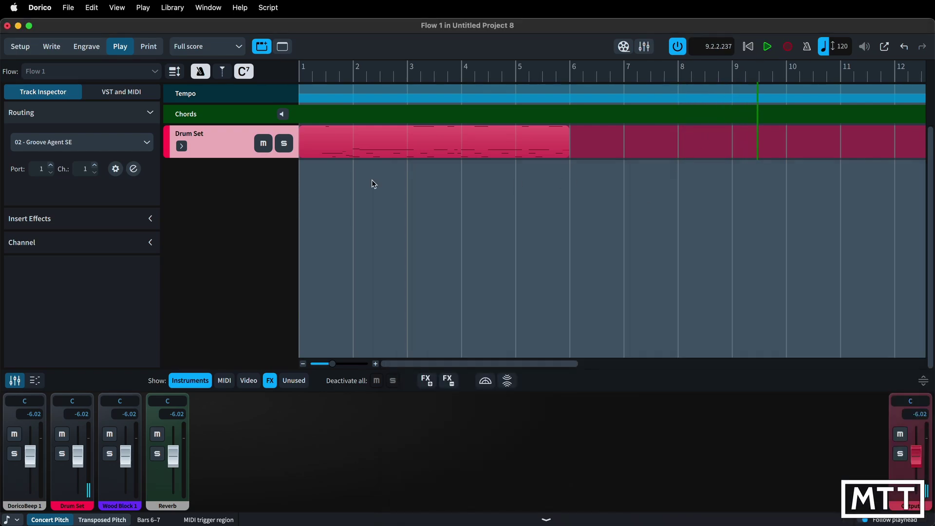
left_click(134, 169)
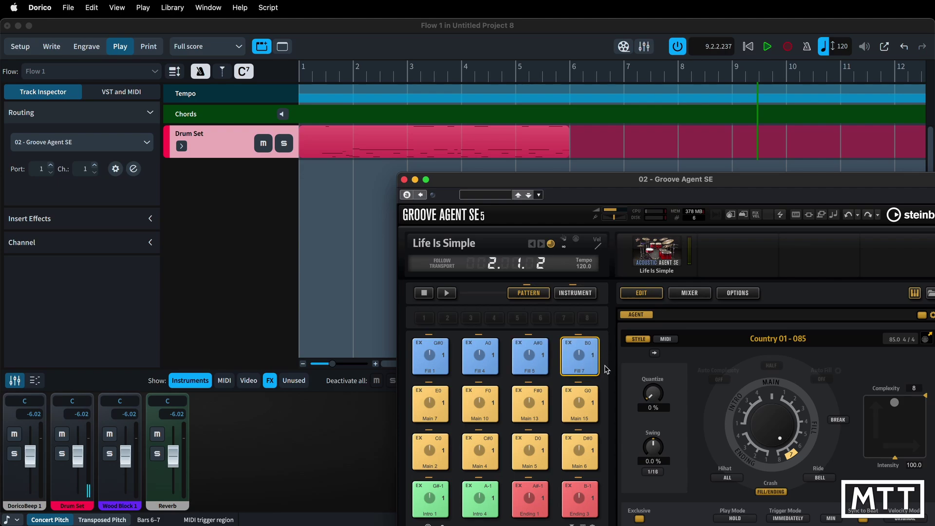
left_click(404, 180)
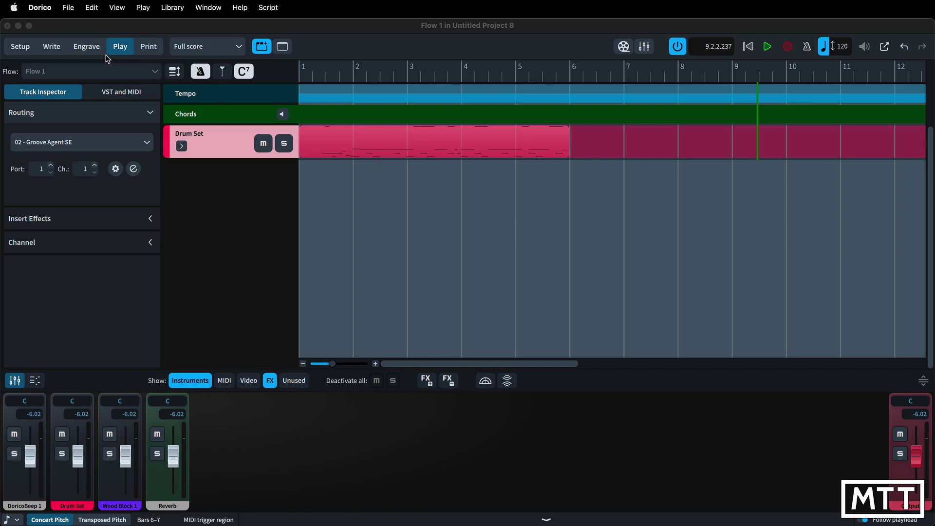
In Write mode, edit the MIDI trigger region in bars 6–7 to B0(80), and try adjusting its end handle
left_click(57, 48)
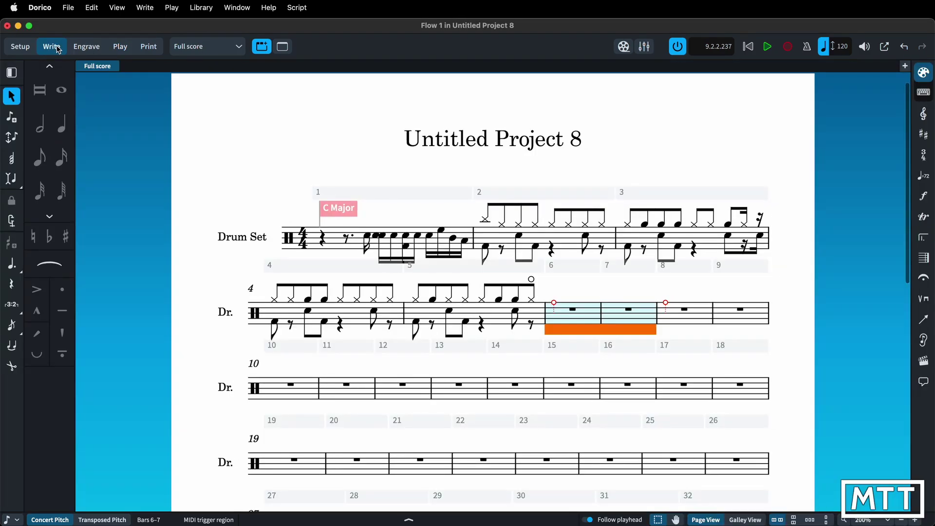
double_click(553, 331)
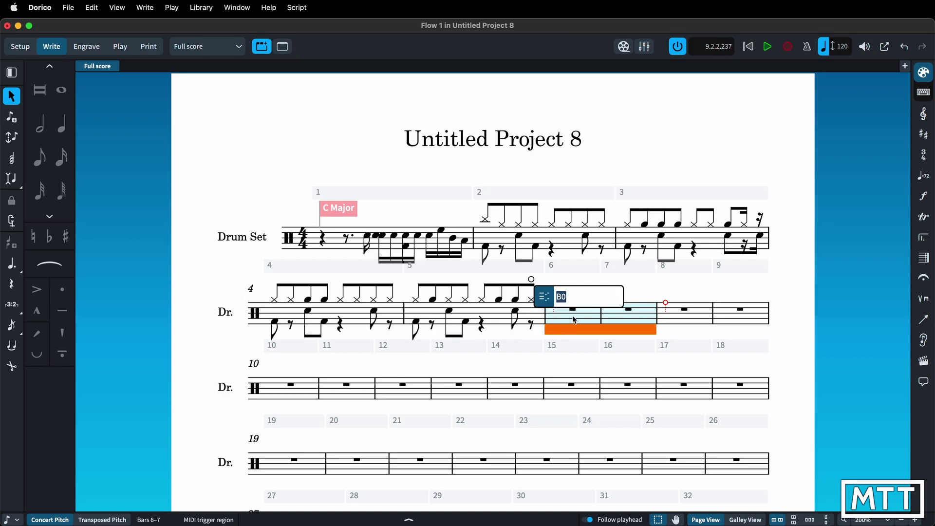
key("Right")
type("(80)")
key("Return")
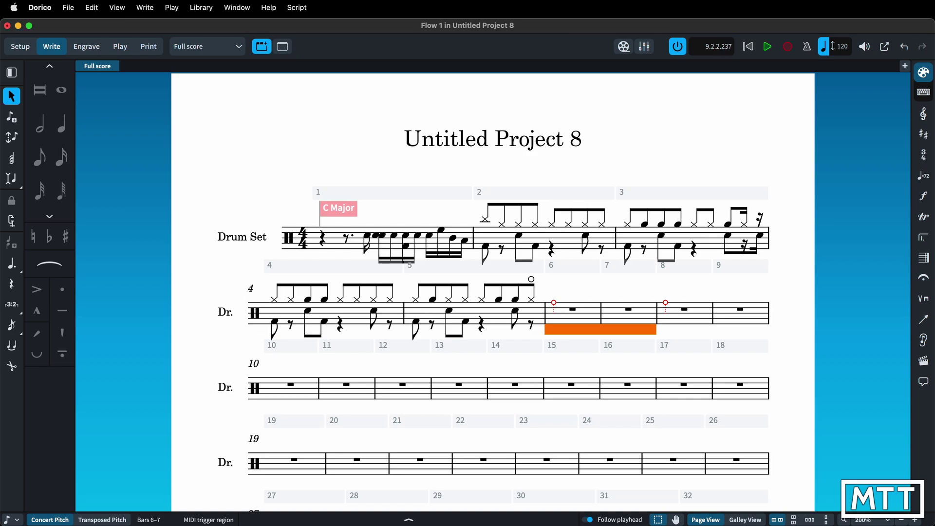
mouse_move(666, 302)
left_mouse_down()
mouse_move(726, 306)
mouse_move(660, 305)
left_mouse_up()
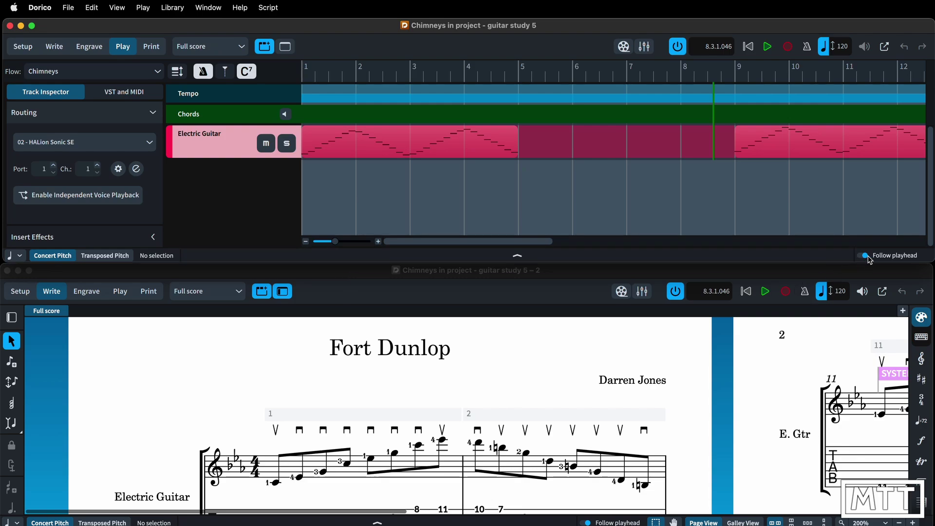
Play the guitar study from the start with both windows following the playhead, stop, and return to the beginning
scroll(554, 405, "down", 4)
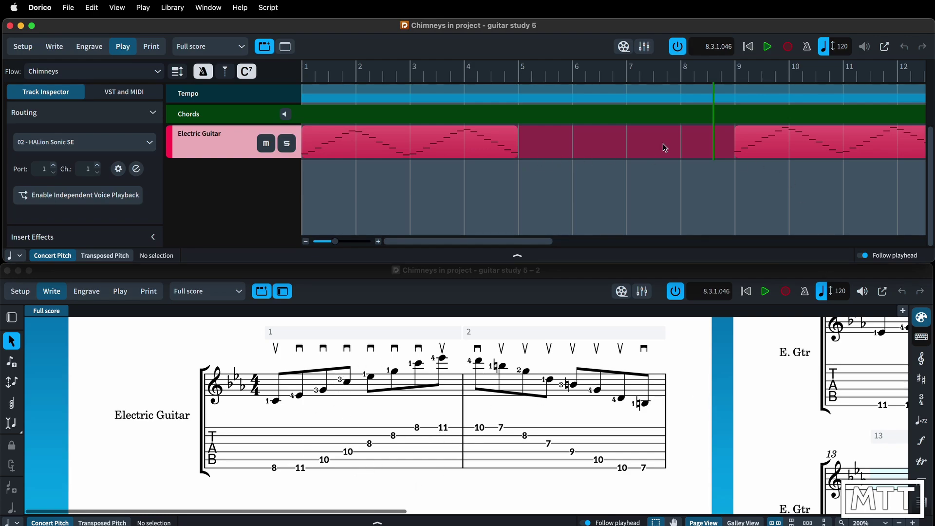
left_click(748, 46)
left_click(768, 47)
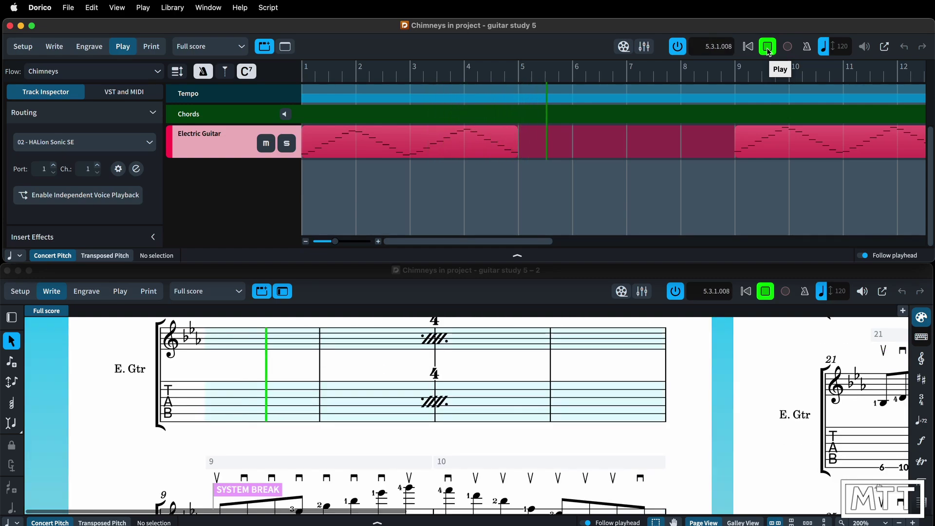
left_click(768, 48)
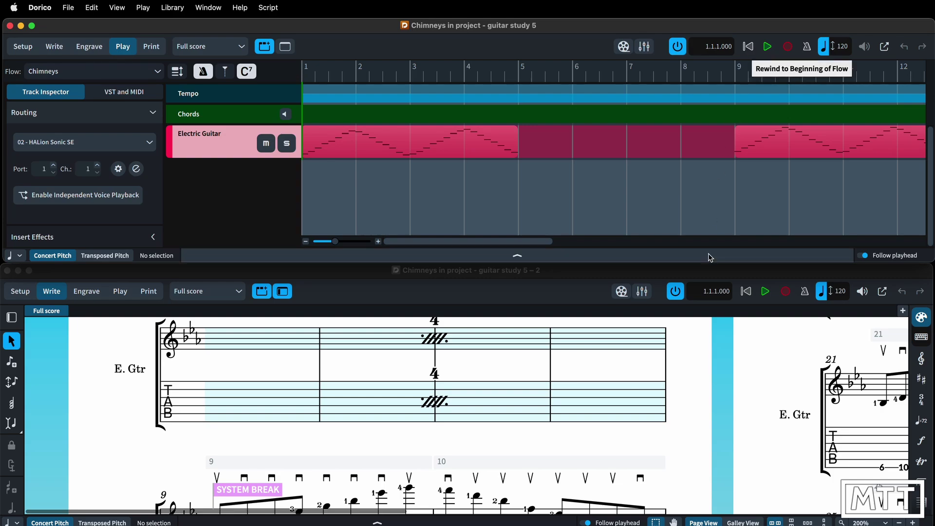
key("Home")
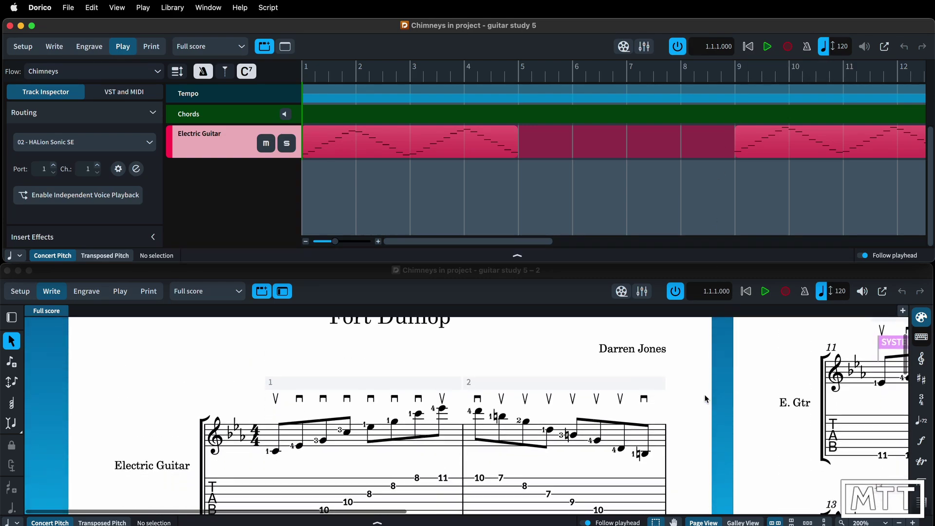
Disable Follow playhead in the Write mode window only, play while viewing the score independently, and stop playback
left_click(590, 523)
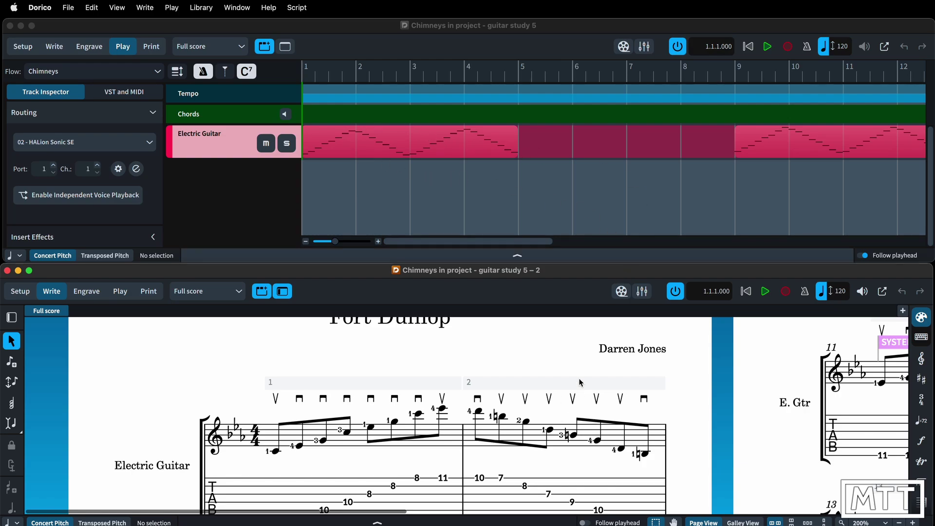
left_click(768, 51)
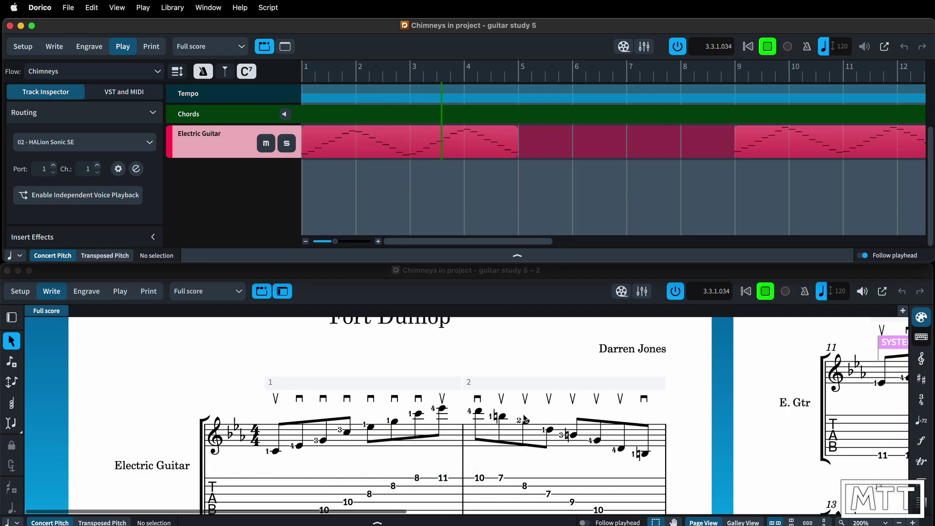
scroll(524, 419, "down", 1)
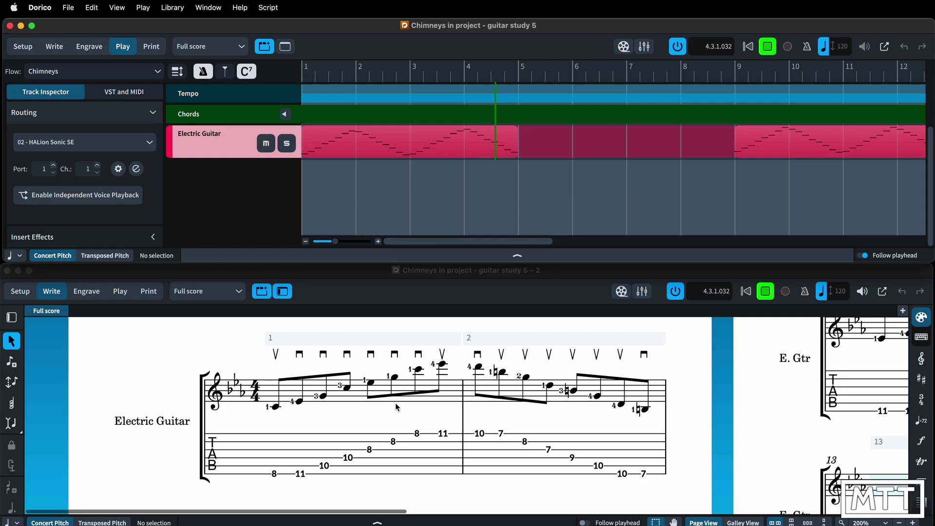
scroll(448, 410, "down", 5)
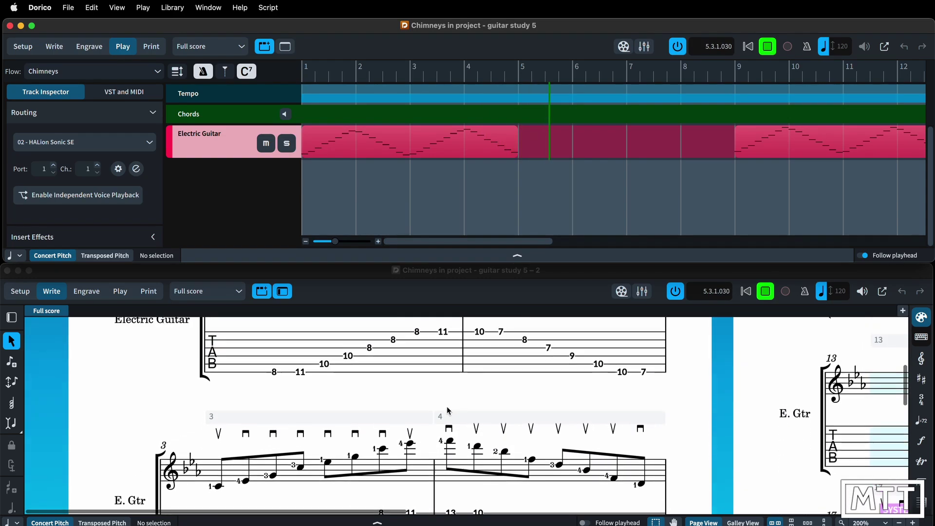
scroll(448, 411, "down", 2)
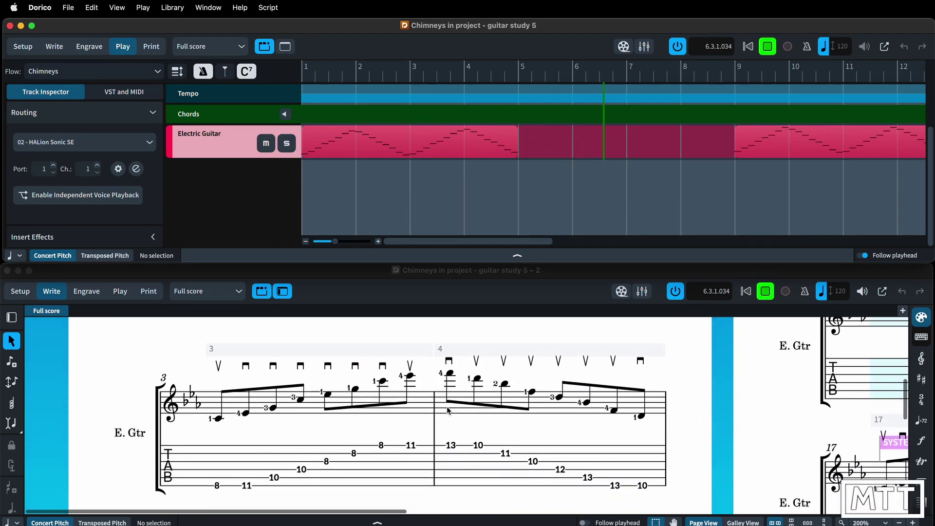
scroll(438, 400, "down", 1)
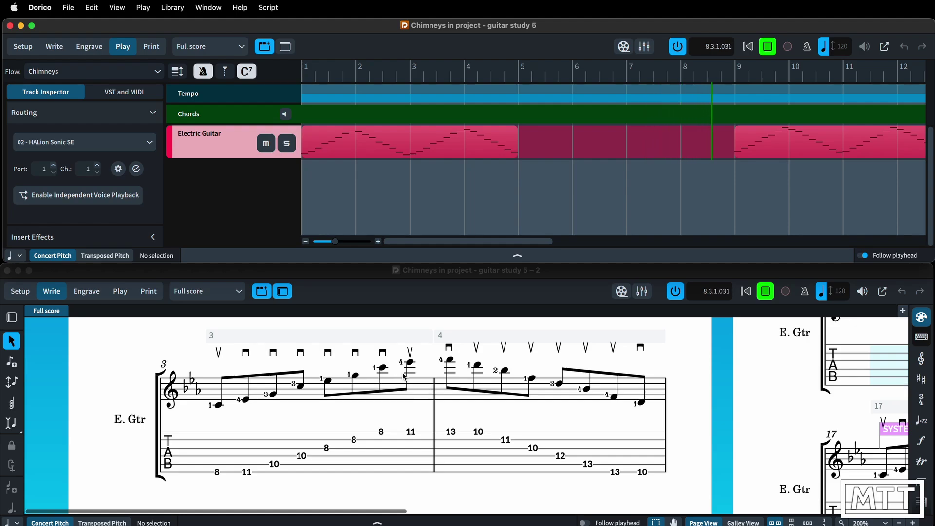
key("space")
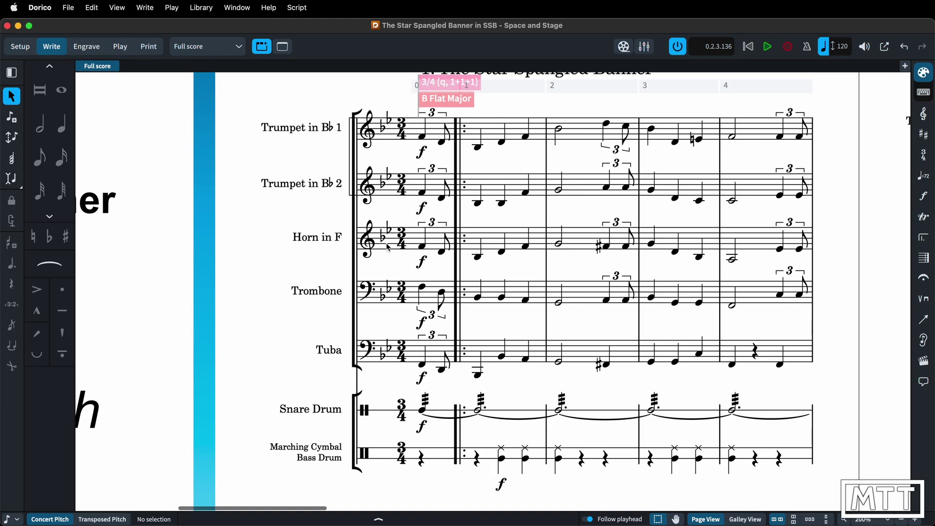
Turn on scrub playback in the Star Spangled Banner score and turn it off again
left_click(864, 51)
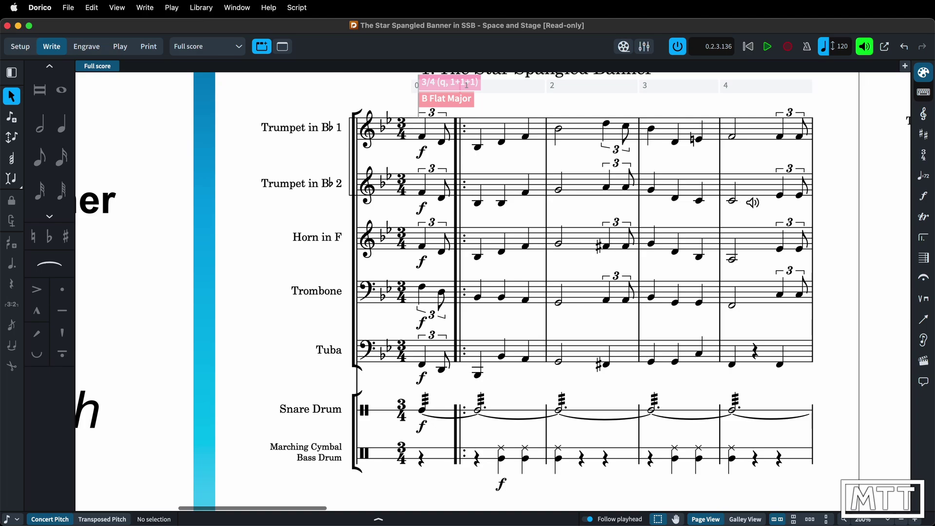
key("Escape")
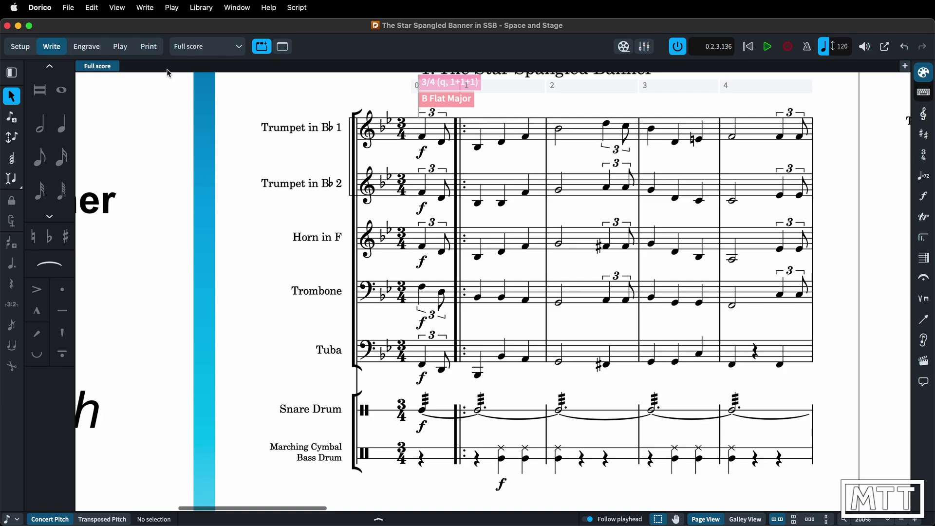
In the instrument editor, search for "guitar" and duplicate the Electric Guitar with the Low A 7-string guitar tuning
left_click(206, 11)
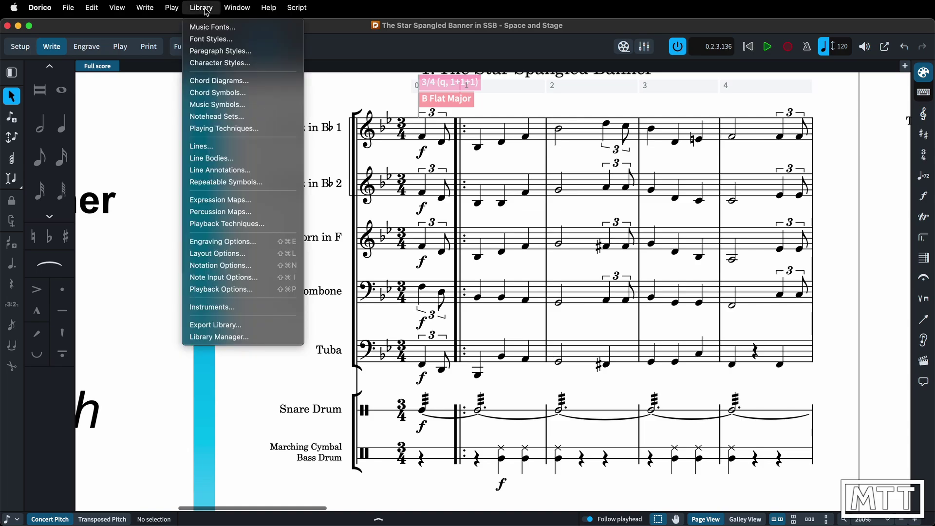
left_click(247, 308)
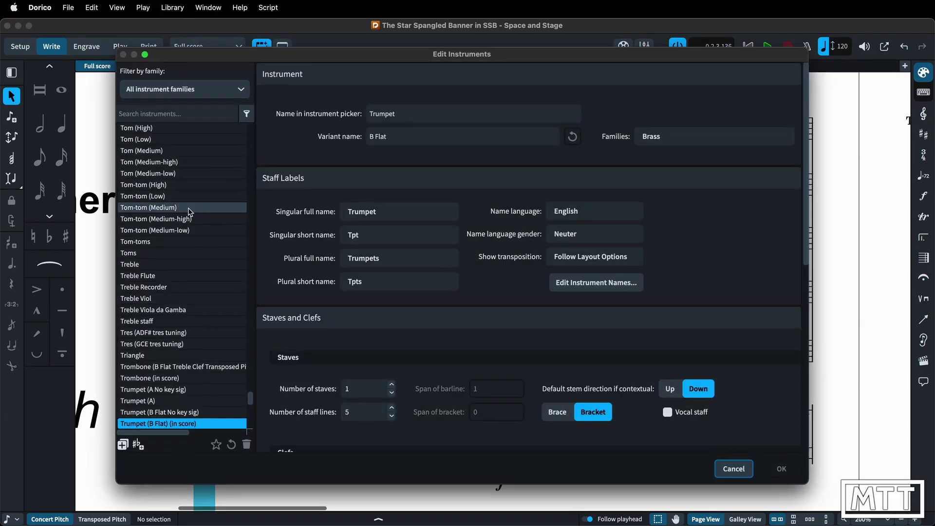
left_click(181, 114)
type("guitar")
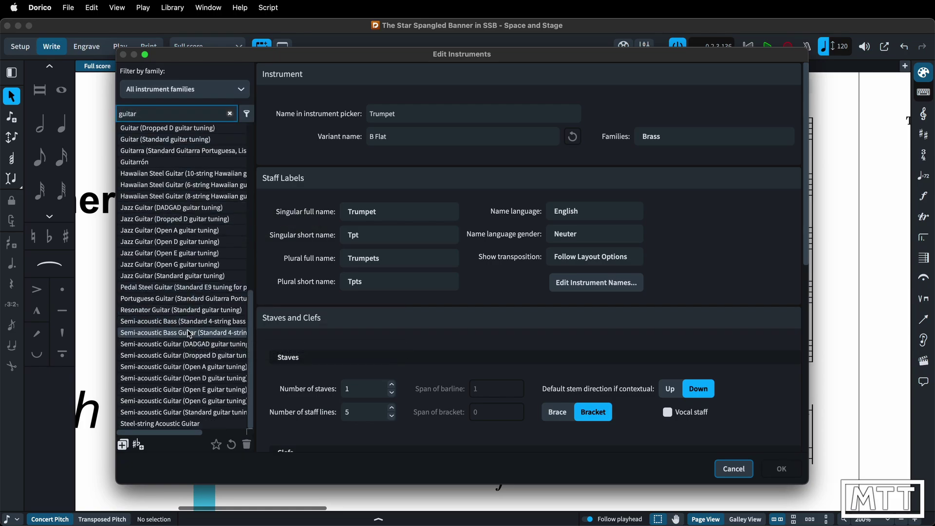
scroll(189, 333, "up", 2)
scroll(189, 334, "up", 8)
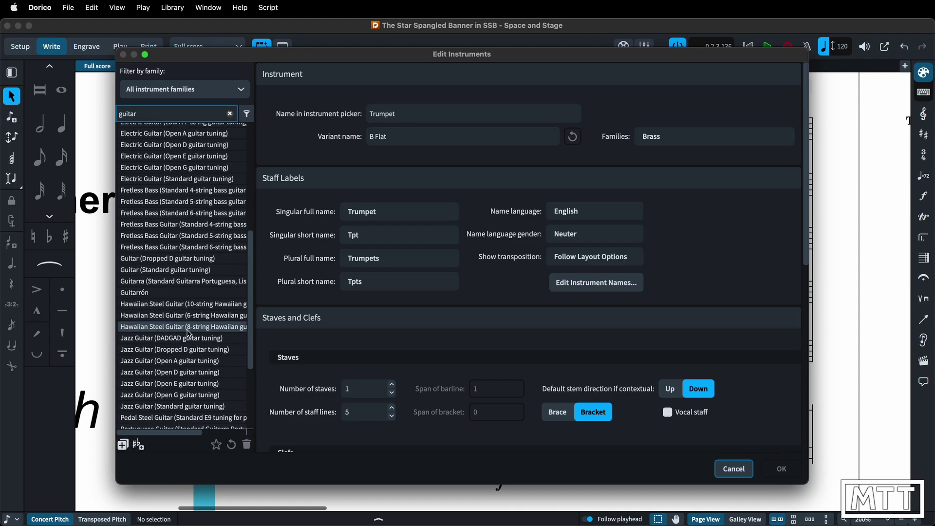
scroll(189, 334, "up", 2)
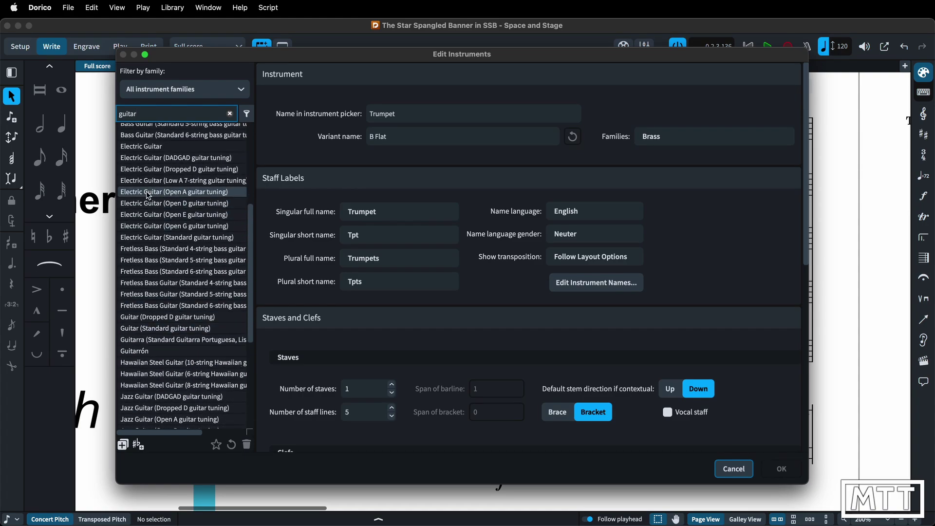
left_click(144, 181)
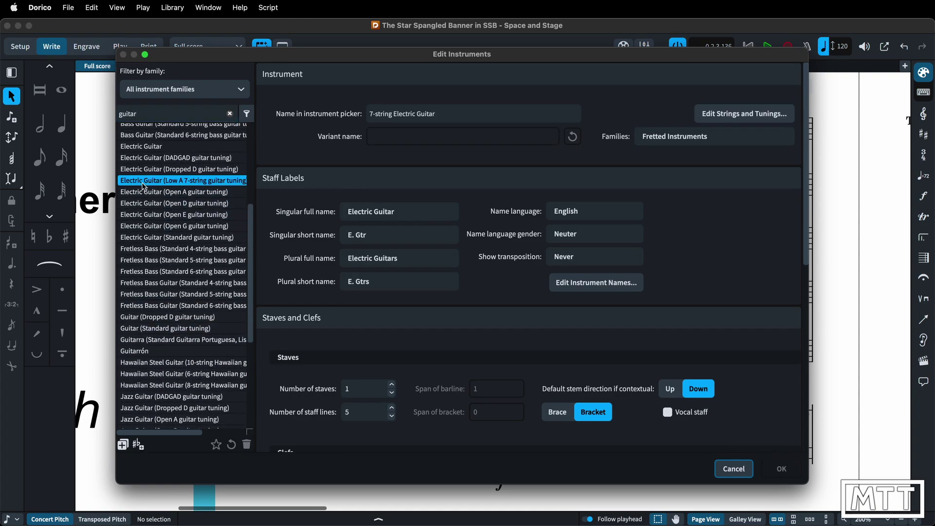
left_click(123, 445)
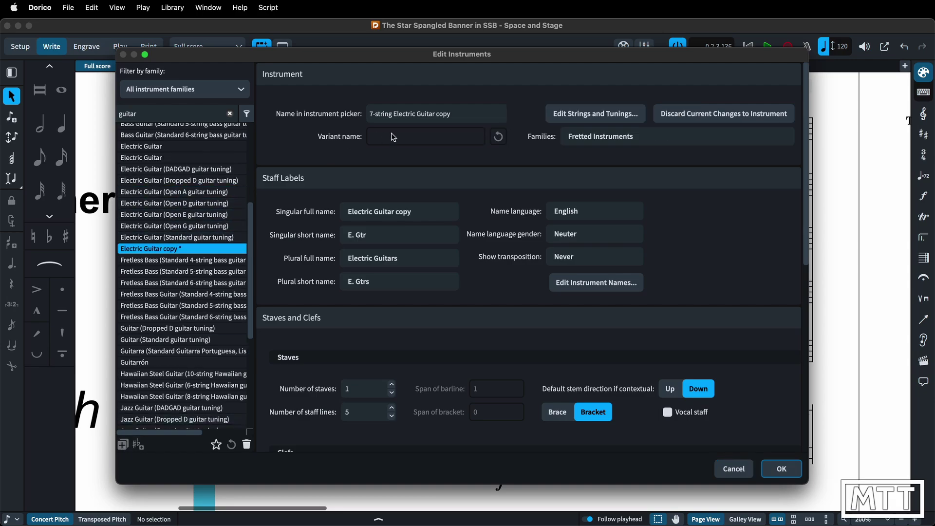
Rename the duplicated guitar in the instrument picker as "9-string Electric Guitar"
left_click(457, 113)
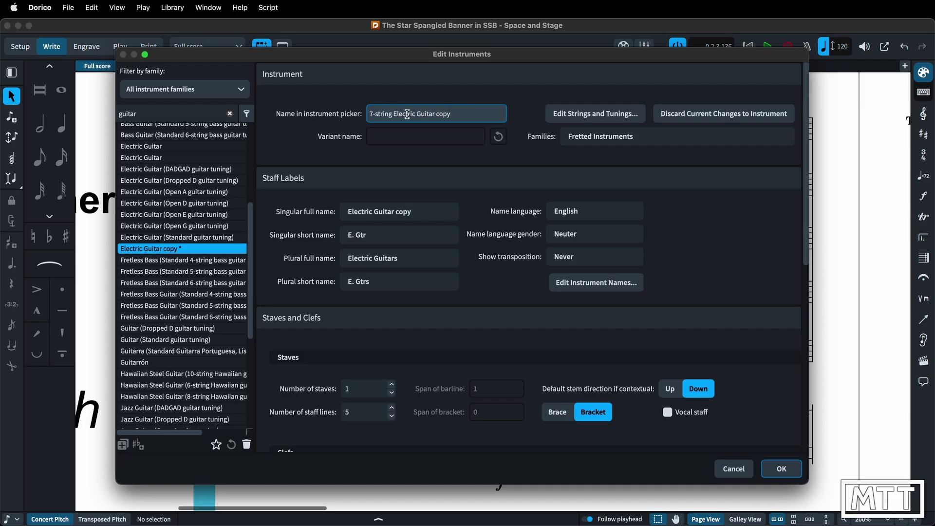
left_click(374, 113)
key("BackSpace")
type("9")
left_click(484, 115)
key("BackSpace")
key("BackSpace")
key("BackSpace")
key("BackSpace")
key("BackSpace")
key("Return")
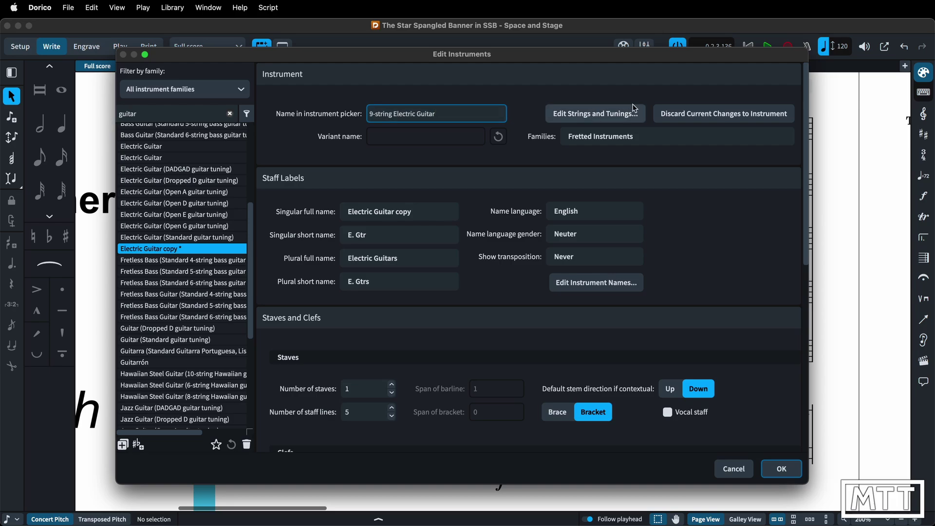
Open the strings and tuning settings of the copied guitar and set its lowest string's open pitch to B0
left_click(604, 118)
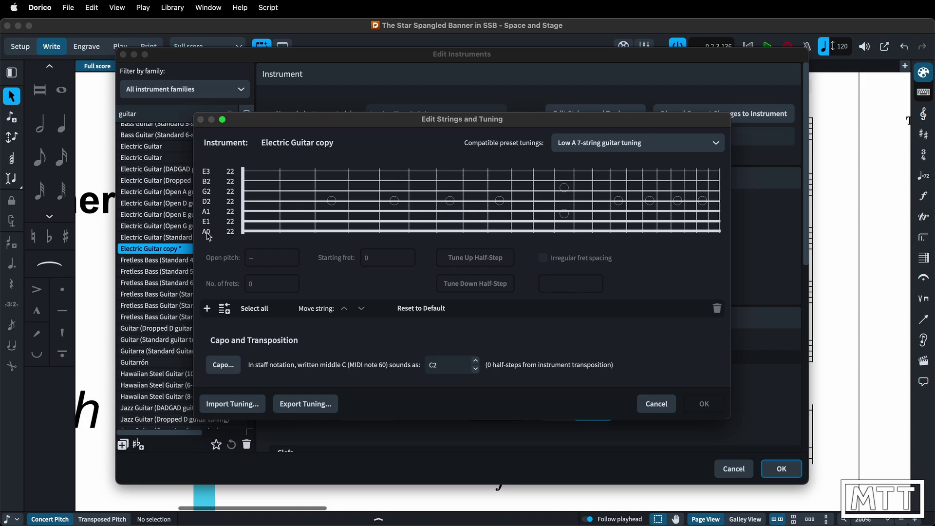
left_click(208, 233)
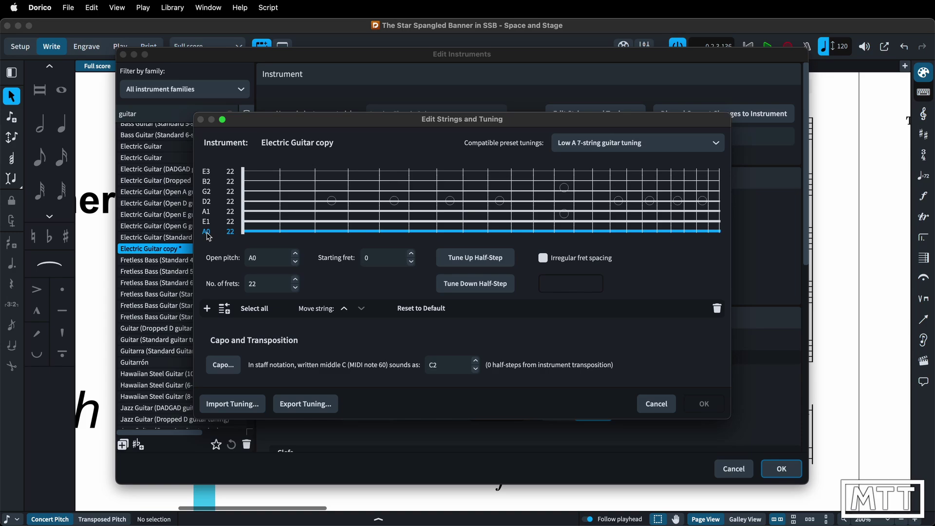
left_click(295, 254)
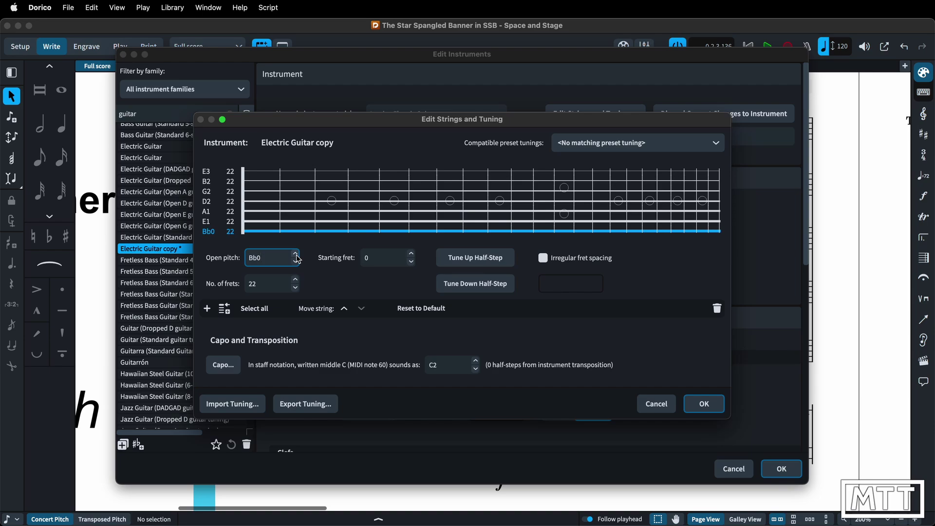
left_click(295, 254)
Add an eighth string below the B0 string and set its open pitch to F#0
left_click(207, 308)
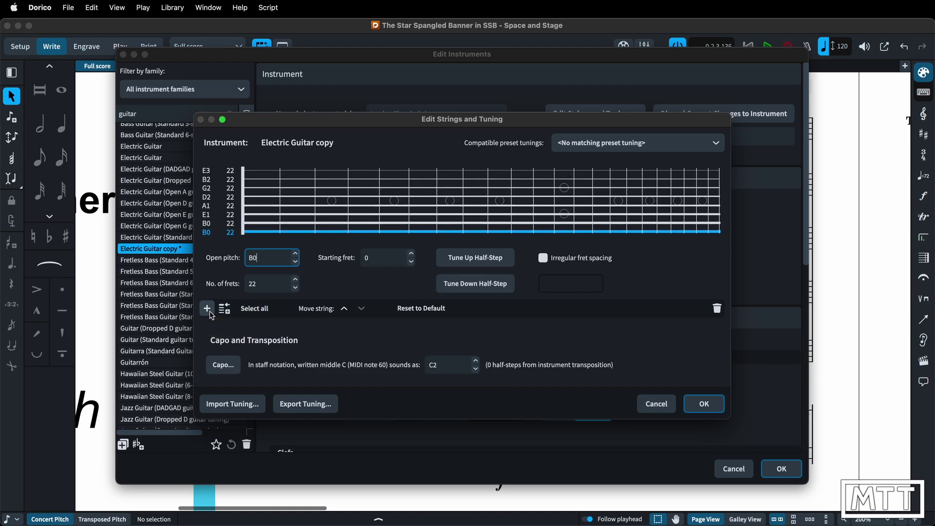
left_click(296, 262)
left_click(296, 262)
left_click(295, 262)
left_click(296, 263)
left_click(295, 262)
left_click(295, 263)
left_click(295, 255)
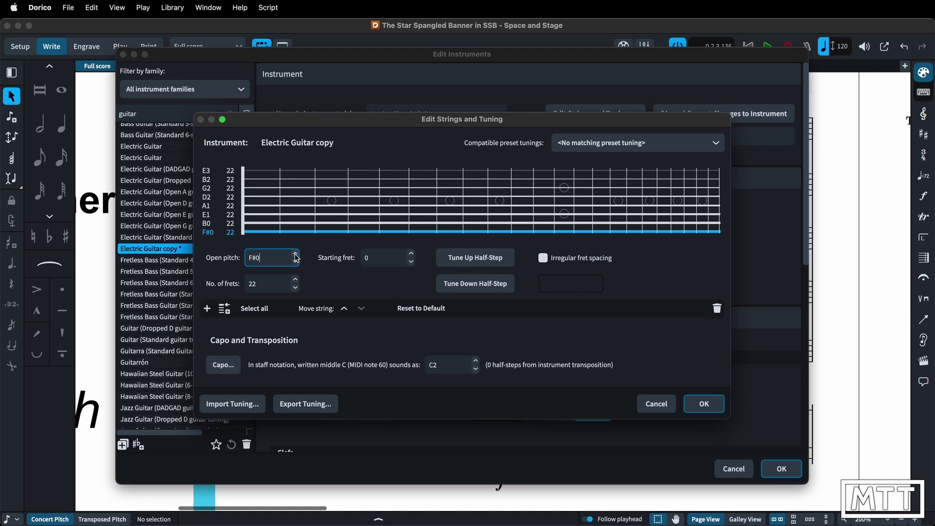
Add a ninth string, tune its open pitch lower than the F#0 string, and accept the new tuning
left_click(206, 311)
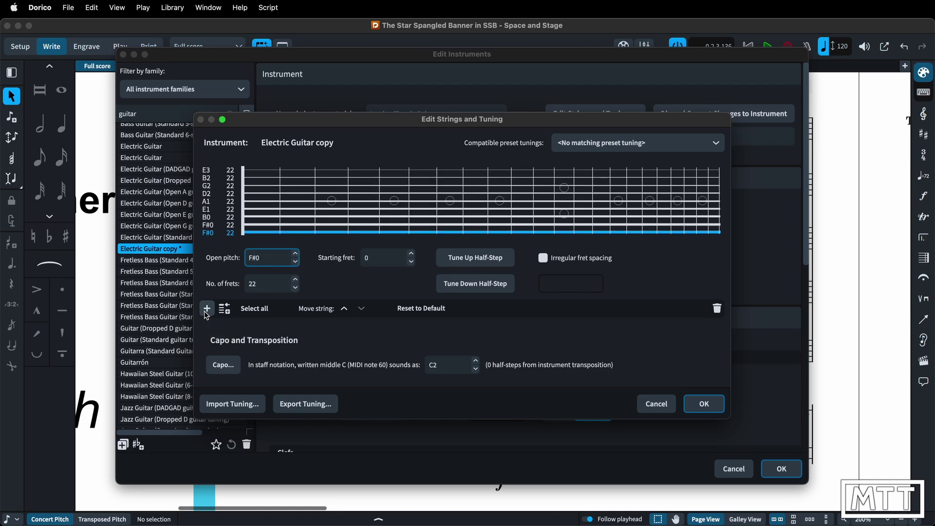
left_click(295, 263)
left_click(295, 263)
left_click(296, 262)
left_click(296, 263)
left_click(296, 263)
left_click(295, 262)
left_click(703, 404)
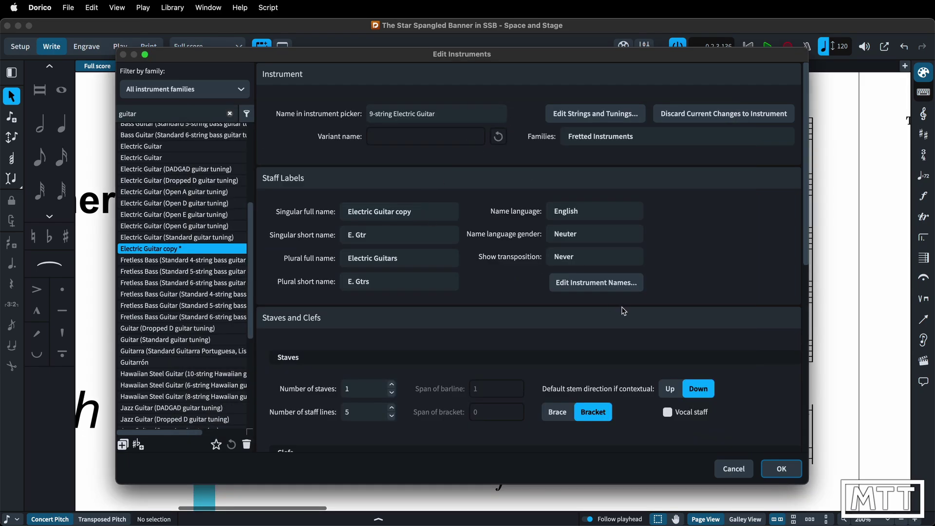
Change the singular full name on the staff label to "Electric Guitar (9 String)"
left_click(608, 288)
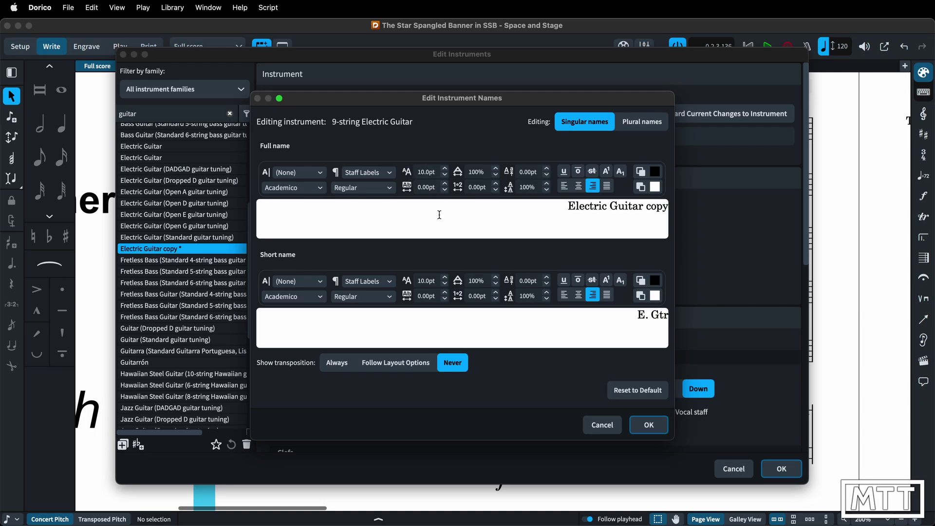
left_click_drag(646, 207, 703, 214)
key("BackSpace")
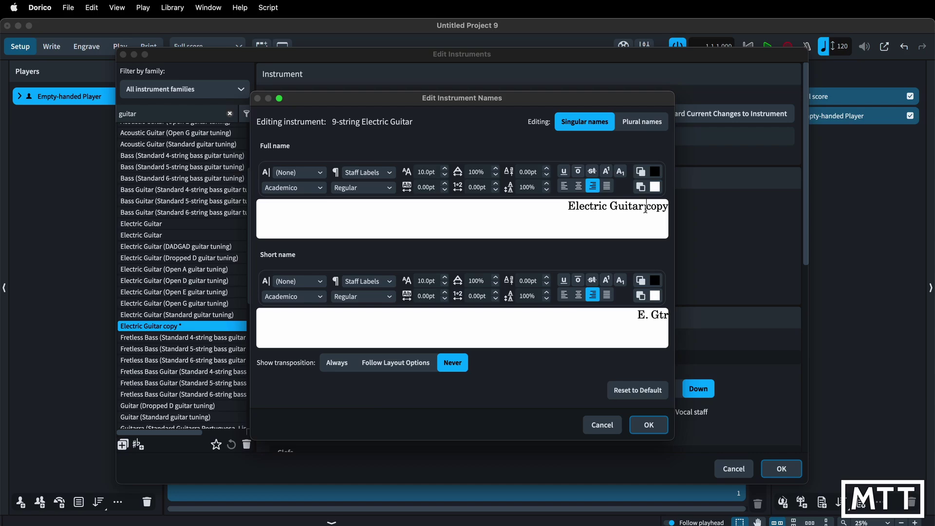
left_click_drag(646, 207, 701, 220)
key("BackSpace")
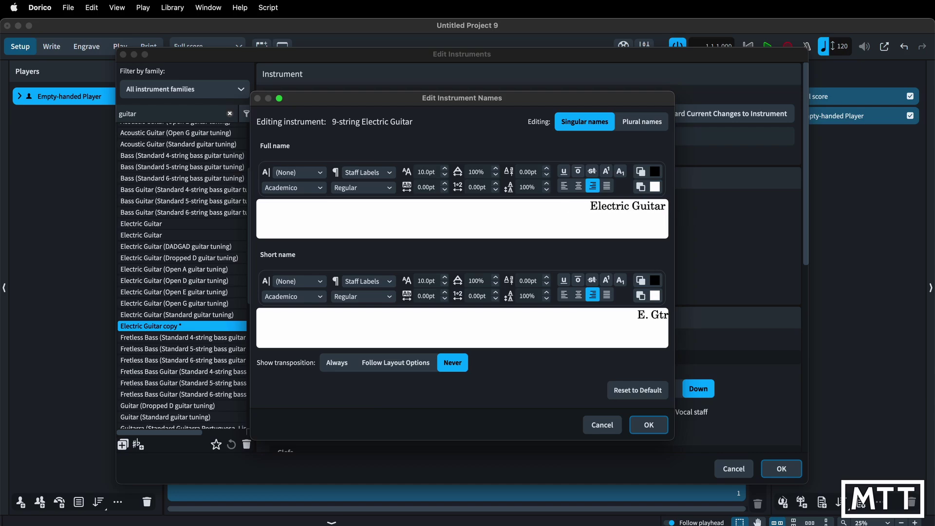
type("(9 String)")
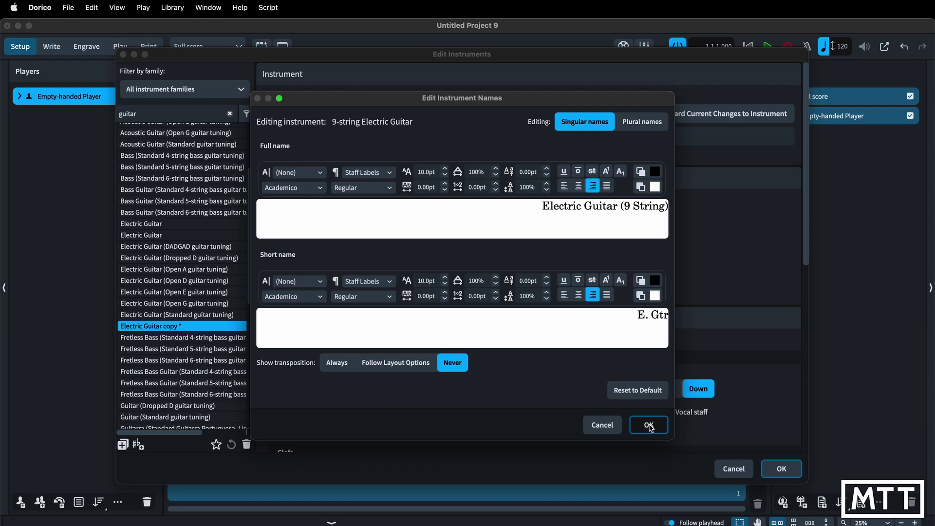
left_click(648, 424)
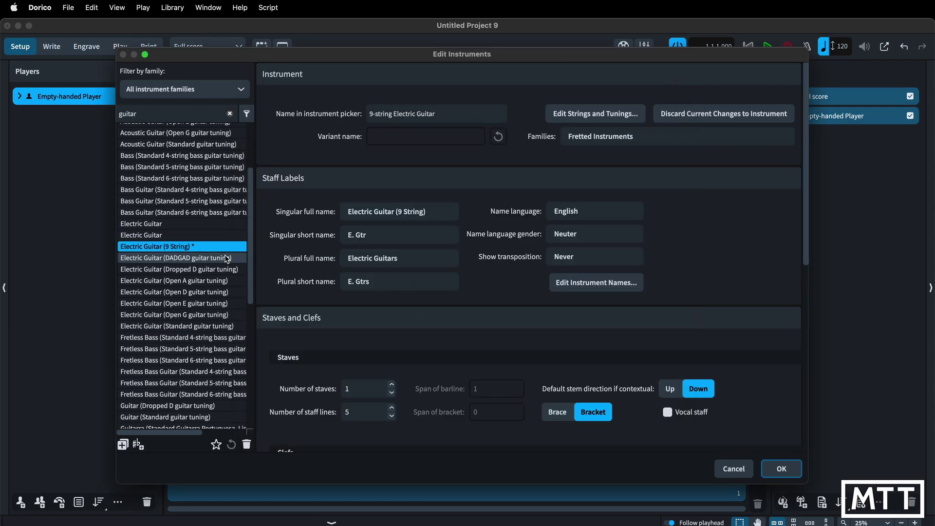
Review the new guitar's clef, transposition and range settings, and save the instrument definition
scroll(449, 337, "down", 10)
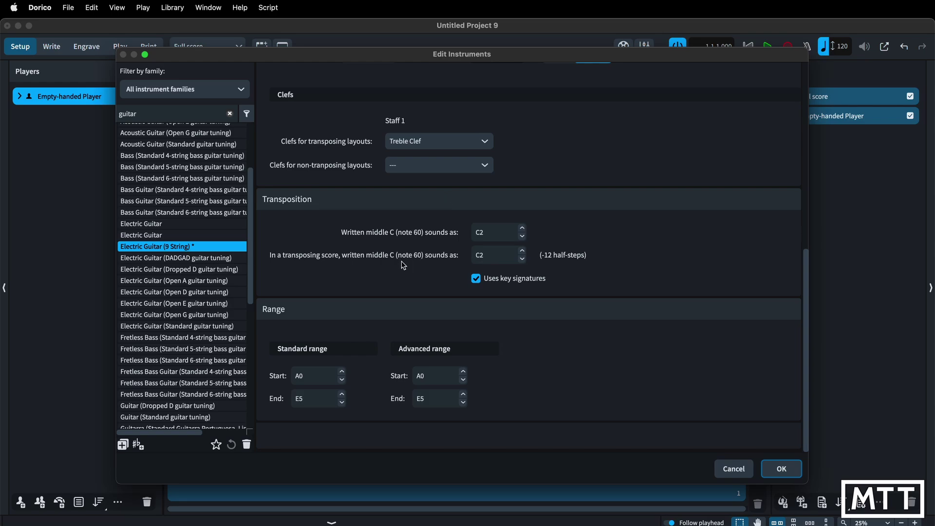
scroll(402, 264, "up", 10)
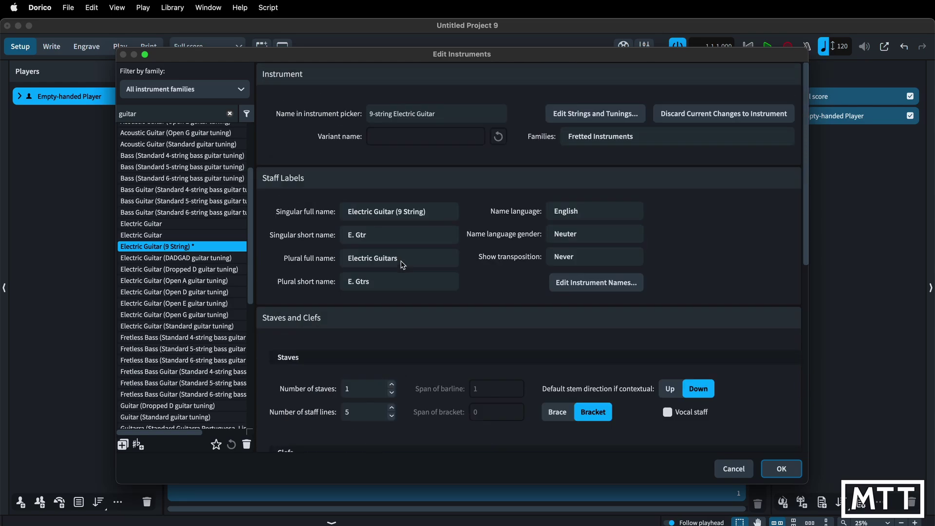
left_click(781, 468)
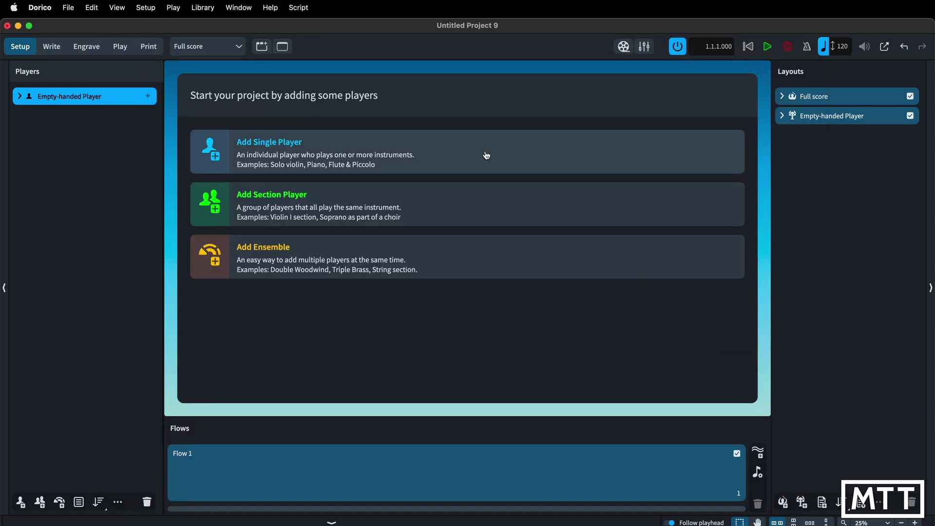
Add a single player holding the 9-string Electric Guitar to the project and view its notation and tablature staves
left_click(219, 152)
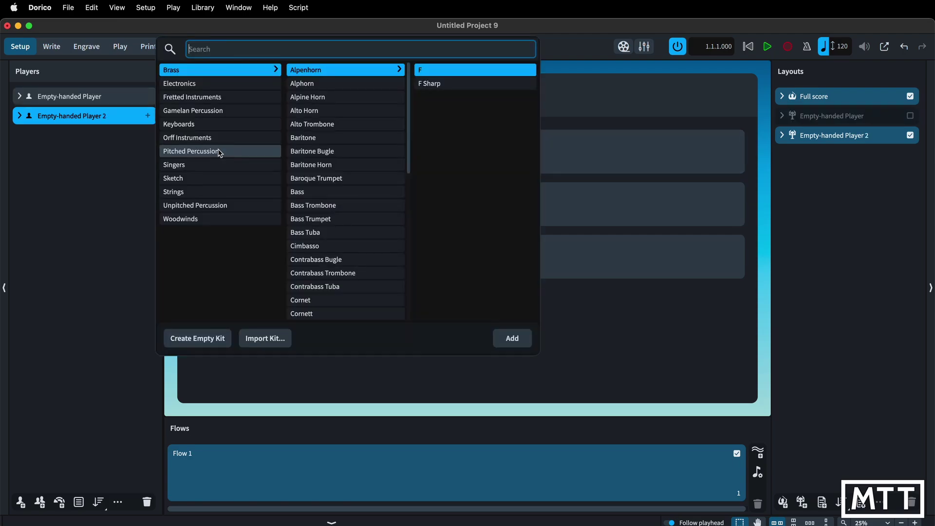
left_click(229, 47)
type("ele")
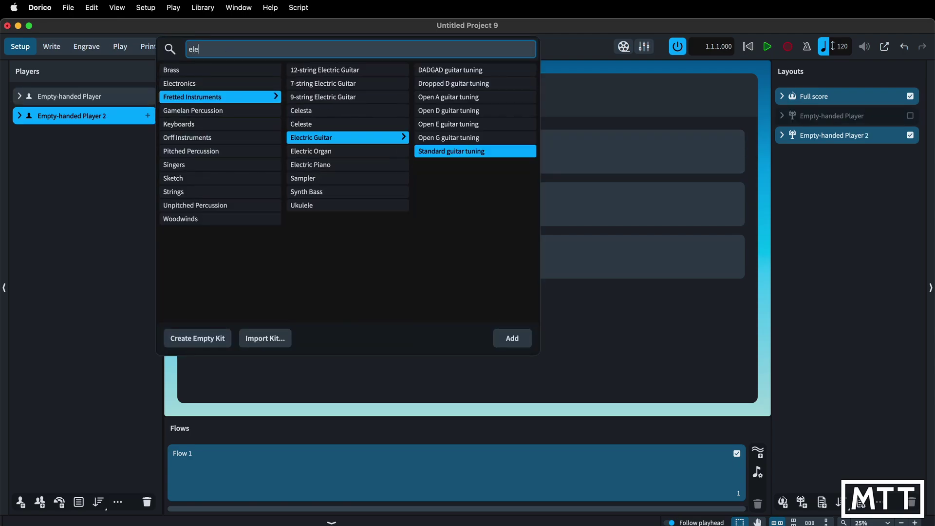
type("c")
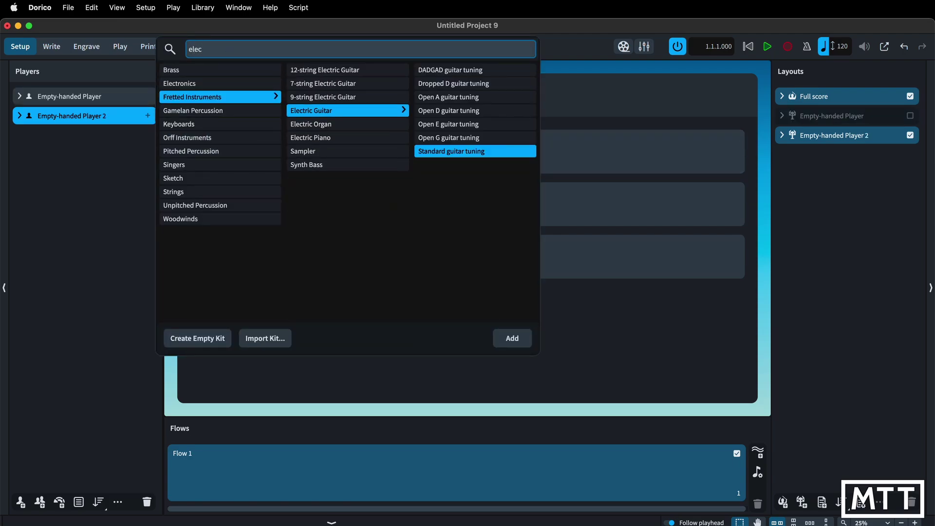
left_click(321, 97)
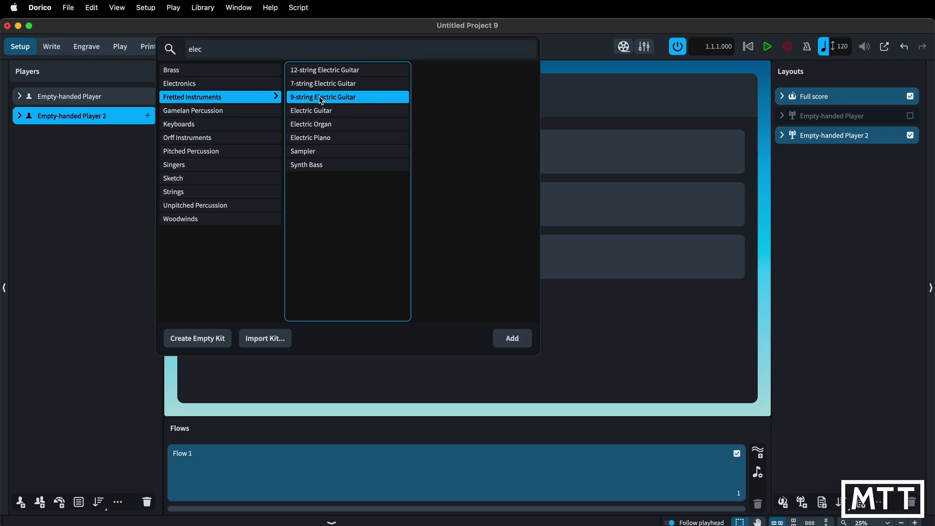
left_click(515, 339)
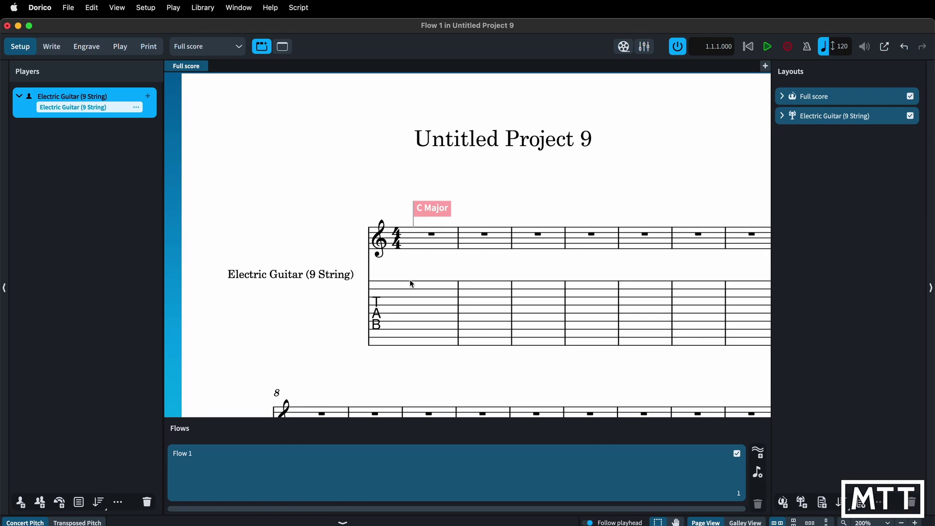
scroll(412, 284, "down", 3)
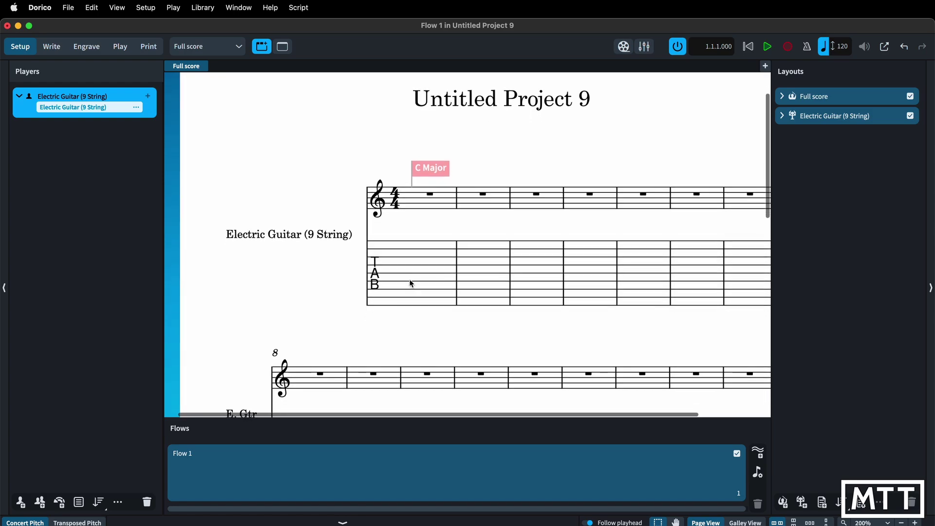
scroll(412, 271, "right", 3)
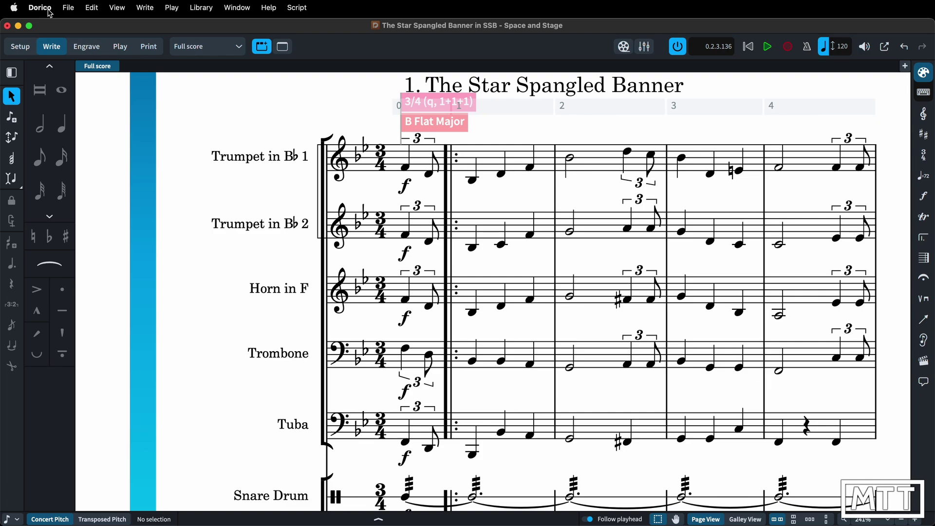
In bar 1 of Trumpet in B♭ 2, move the second note to D, then try the third note as an eighth and restore its quarter-note length
left_click(502, 246)
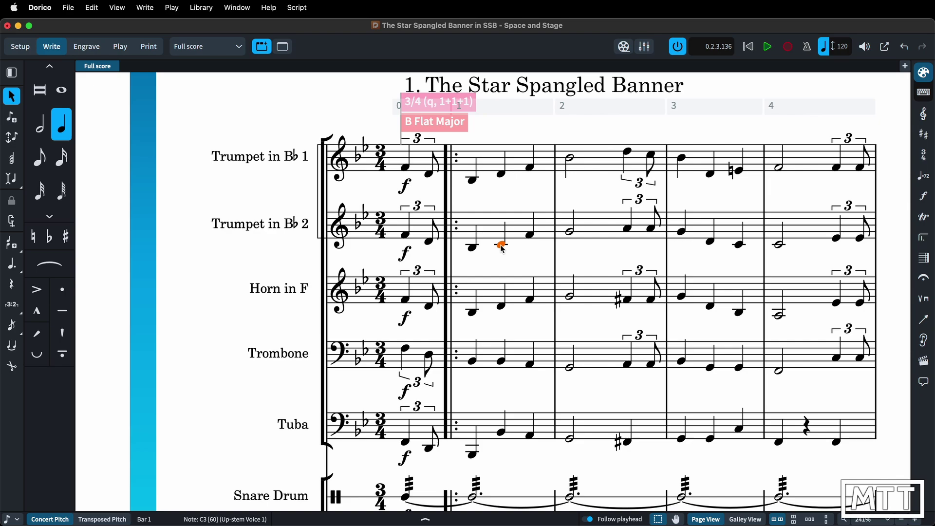
left_click_drag(502, 247, 531, 239)
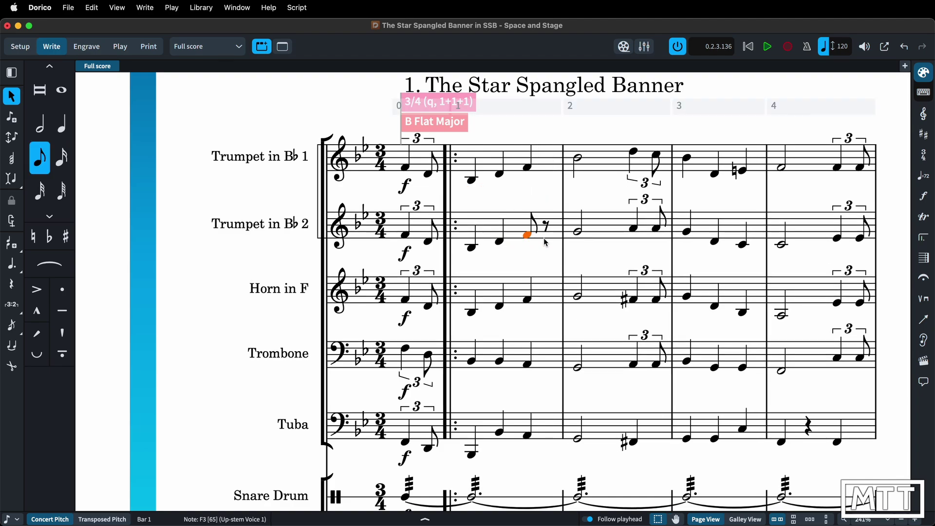
left_click(62, 124)
left_click(505, 254)
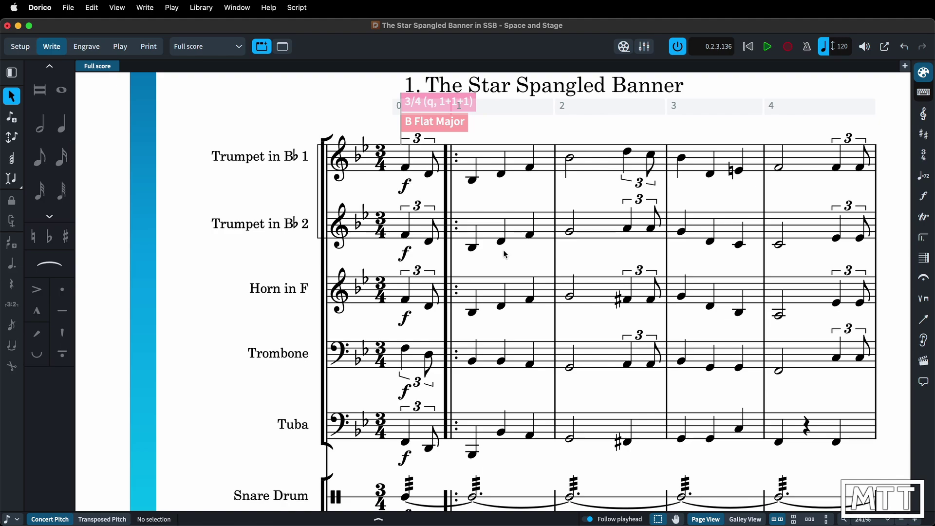
Place a pp dynamic under the second note of bar 1 in the Trumpet in B♭ 2, Horn in F and Trombone staves
left_click(923, 198)
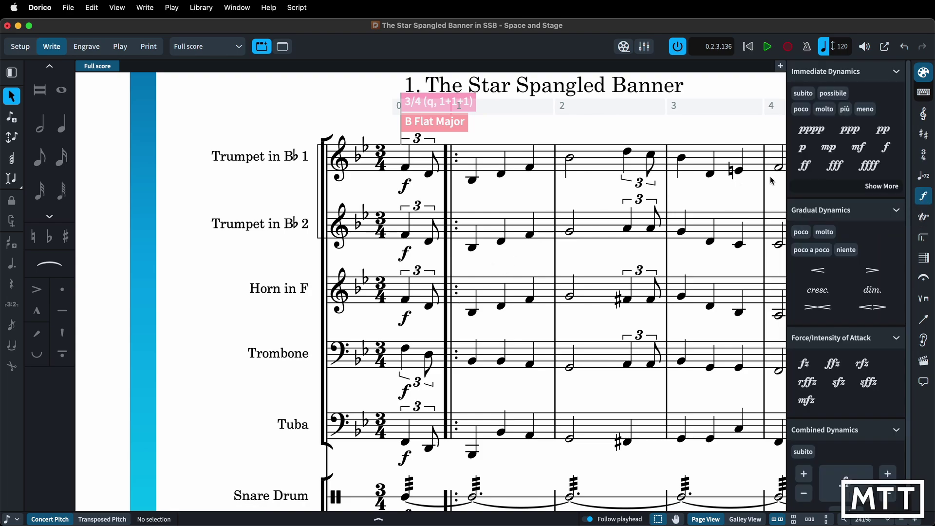
left_click(884, 131)
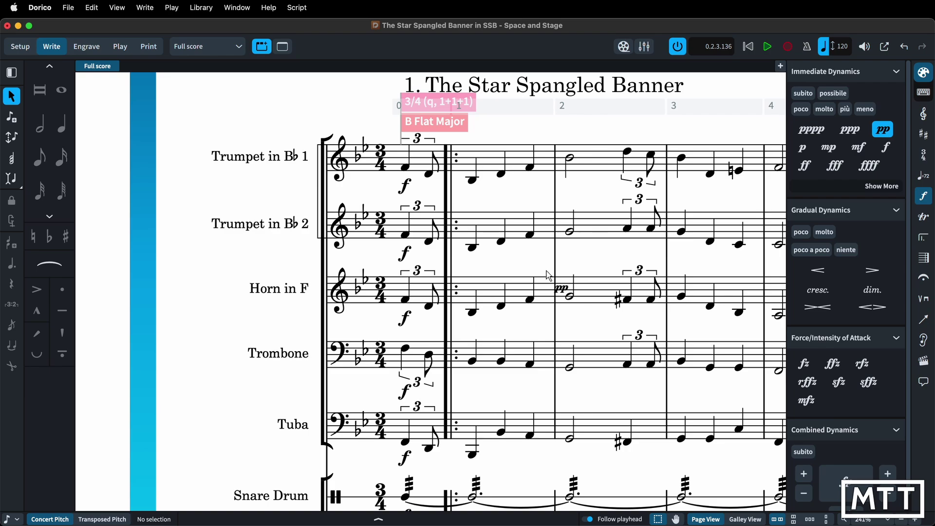
left_click(504, 246)
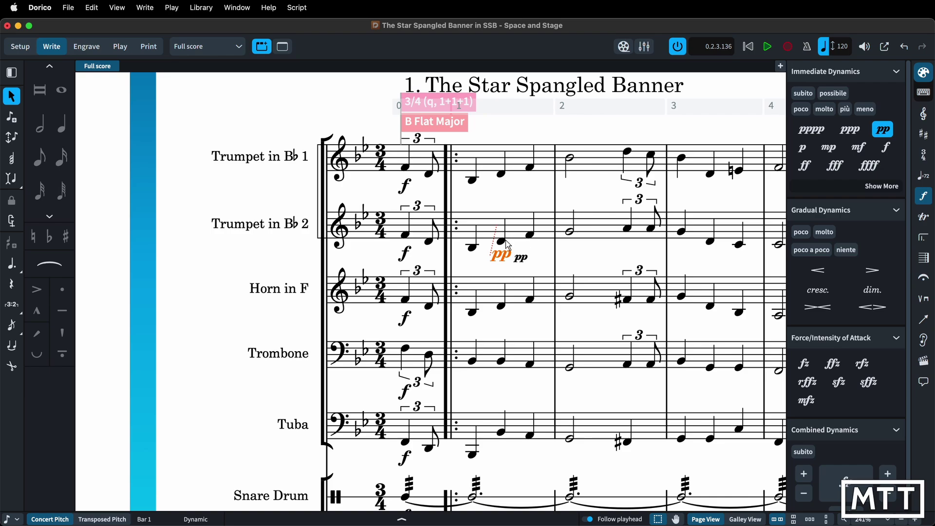
left_click(503, 310)
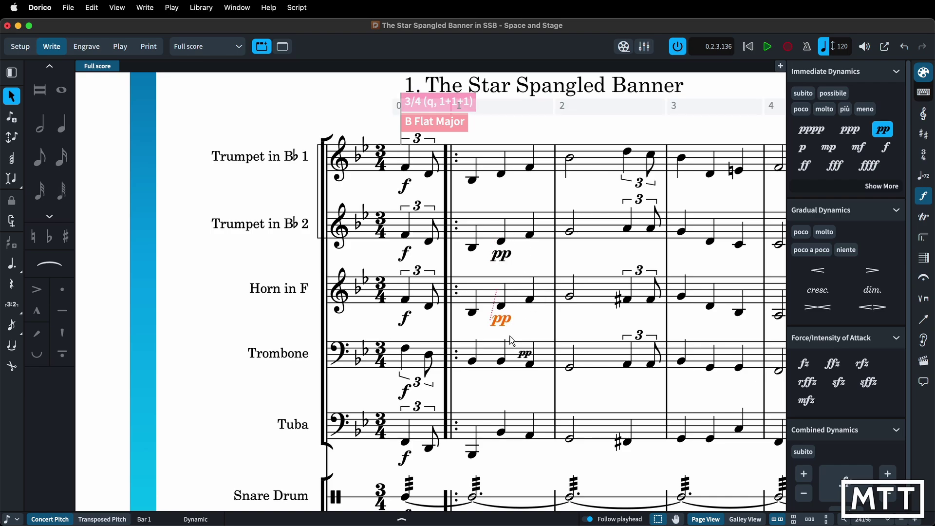
left_click(503, 368)
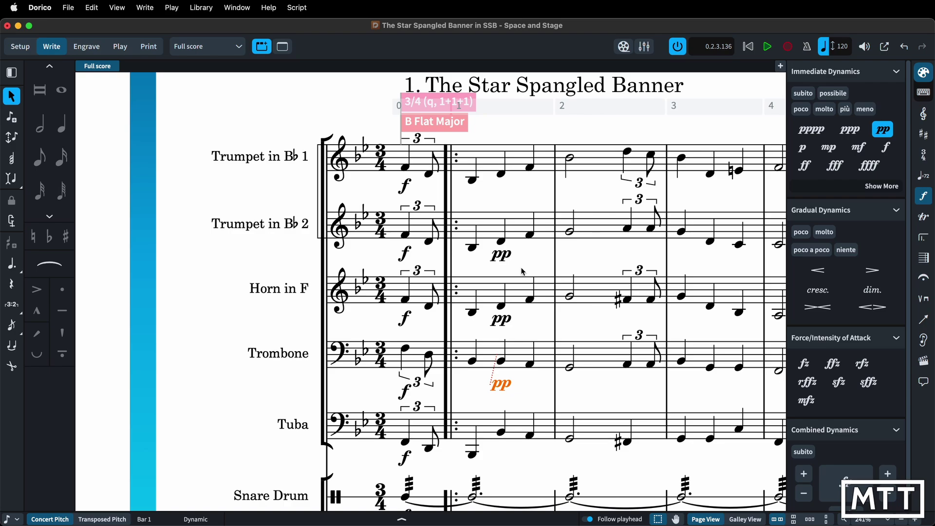
key("Escape")
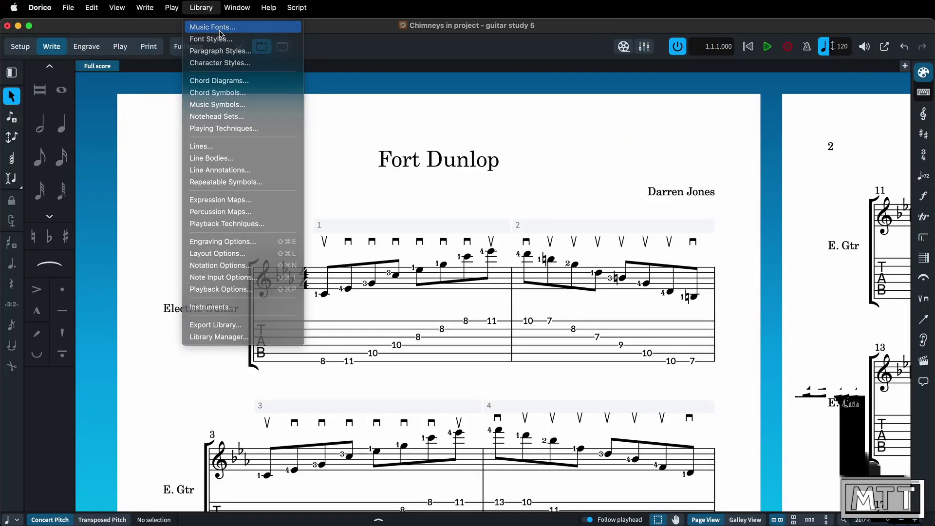
Apply the Finale Ash music font to the Fort Dunlop score, followed by Finale Broadway
left_click(205, 28)
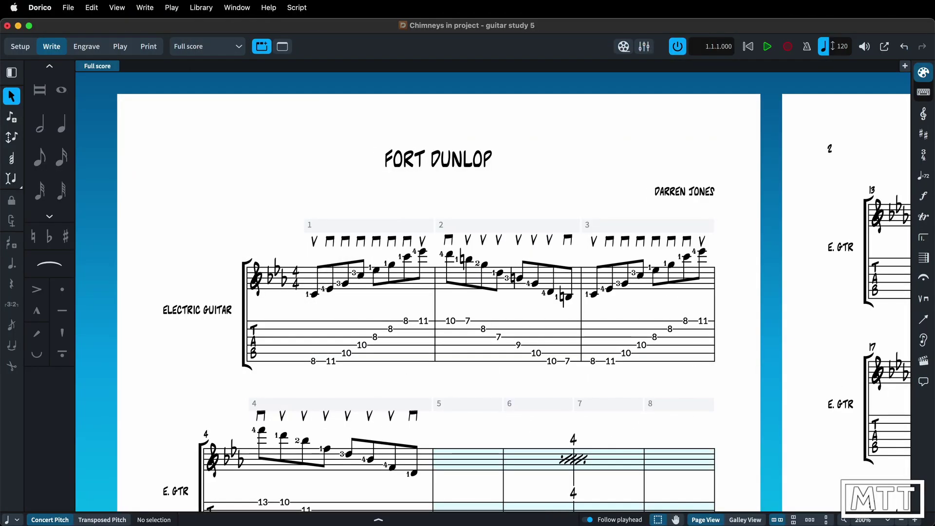
left_click(201, 7)
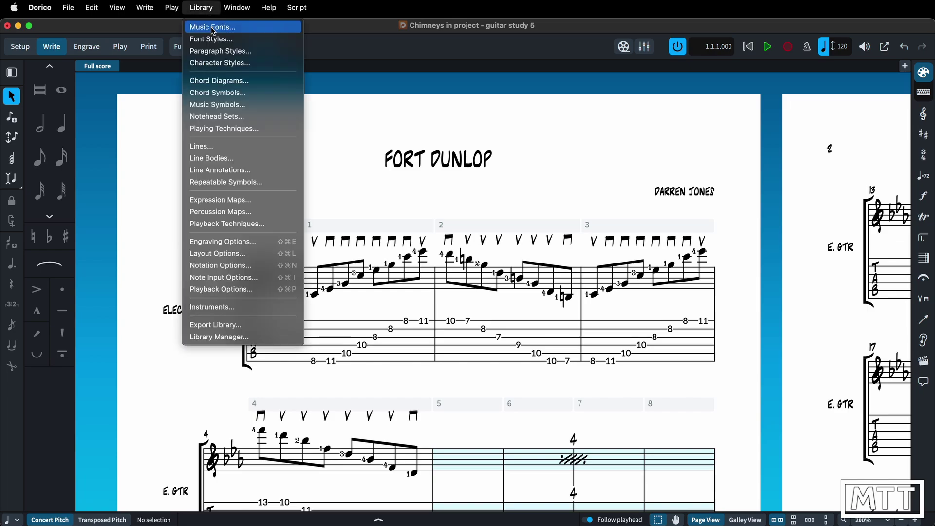
left_click(207, 27)
double_click(393, 227)
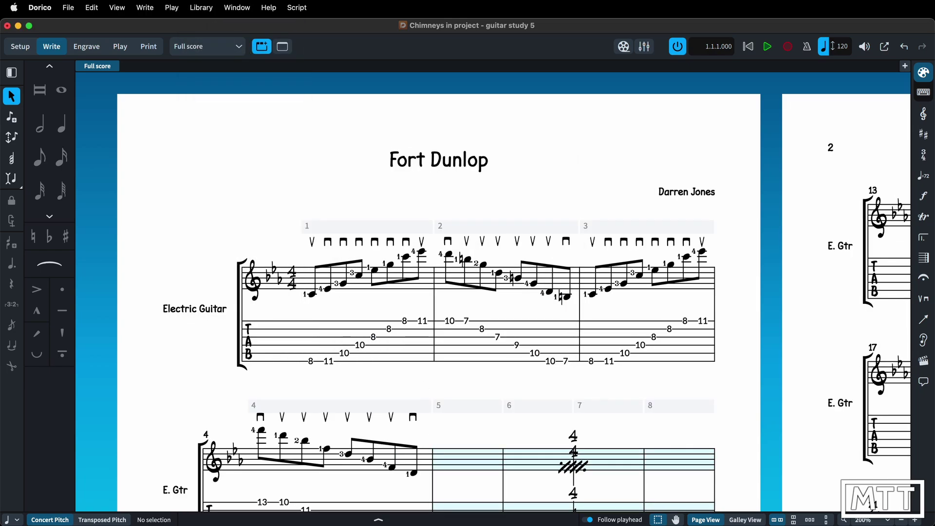
Apply the Finale Jazz music font to the Fort Dunlop score, followed by Finale Maestro
left_click(204, 8)
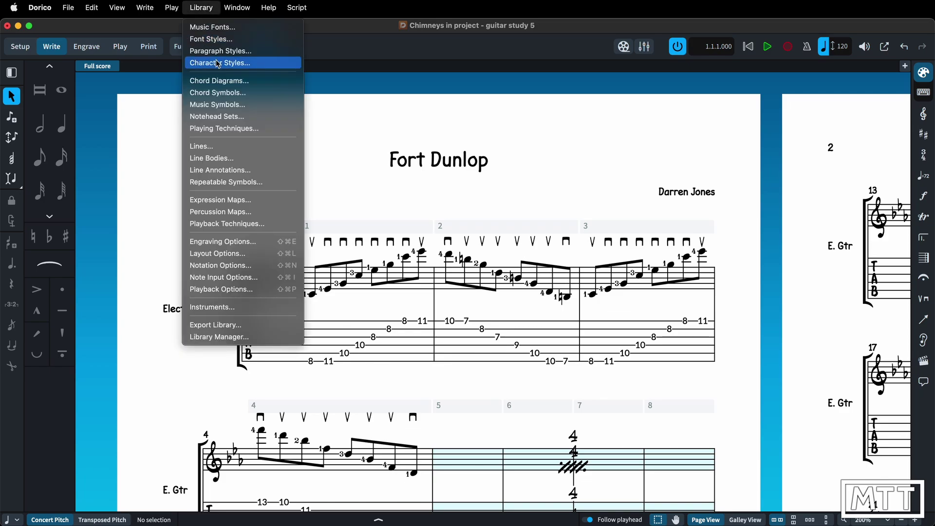
left_click(207, 25)
double_click(405, 246)
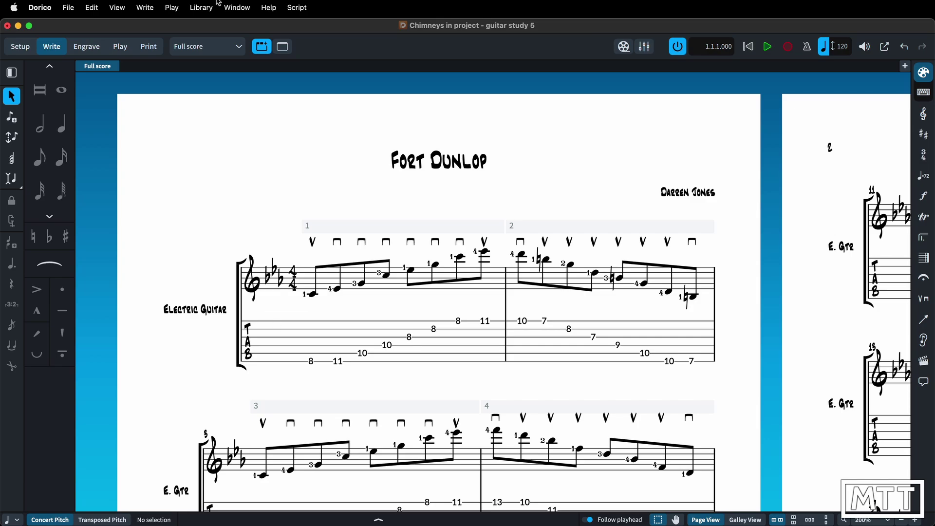
left_click(201, 8)
left_click(205, 26)
double_click(412, 248)
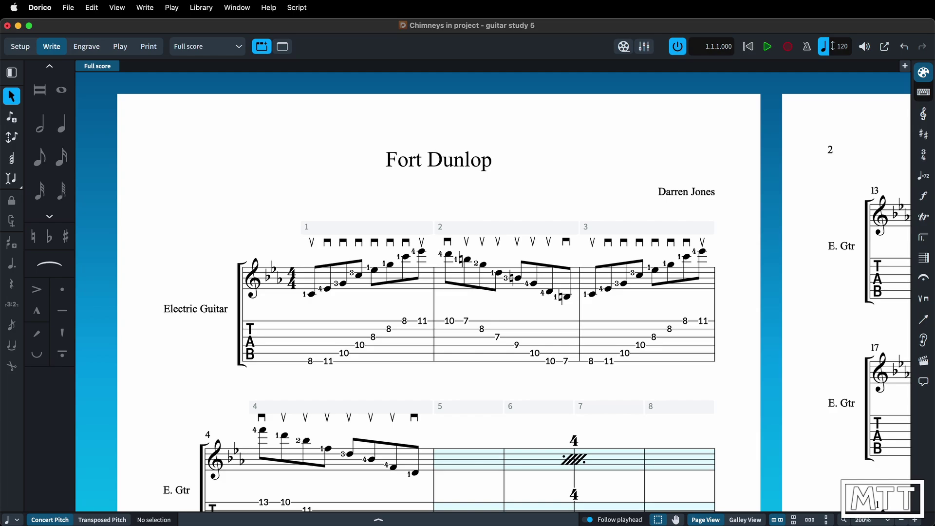
Try the Golden Age music font on the Fort Dunlop score, followed by Leipzig, with matching text fonts and engraving options
left_click(202, 7)
left_click(209, 27)
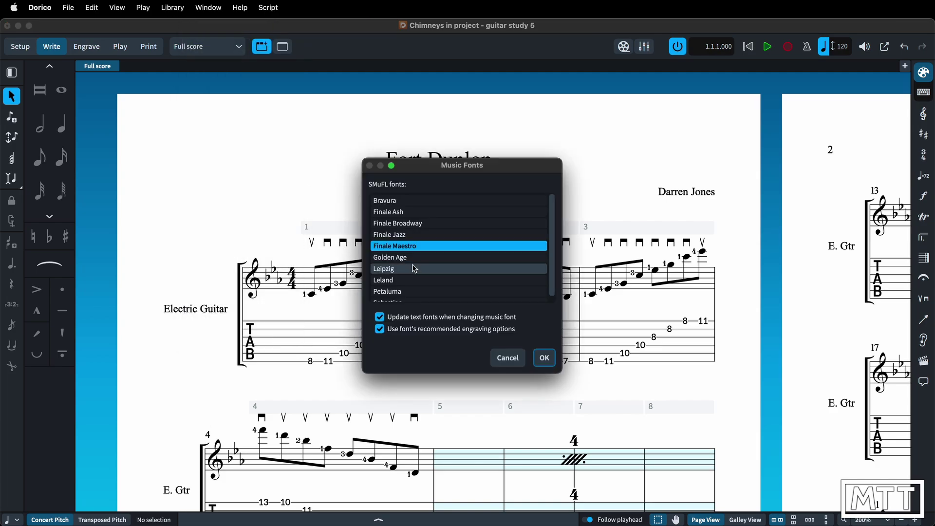
double_click(415, 268)
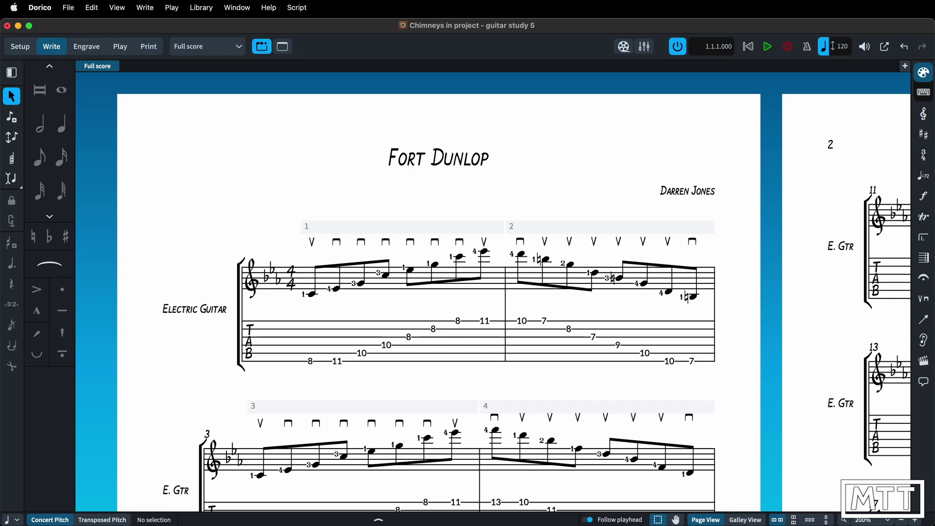
left_click(204, 9)
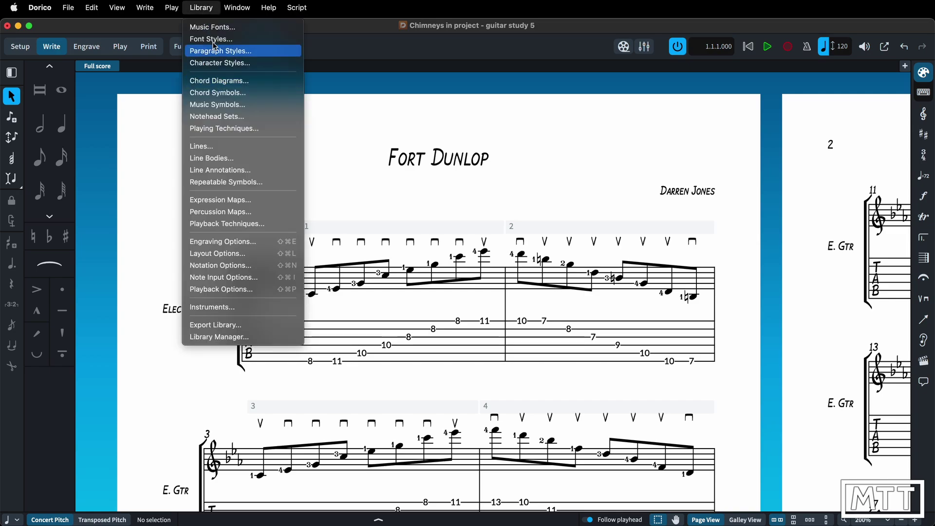
left_click(209, 28)
key("Return")
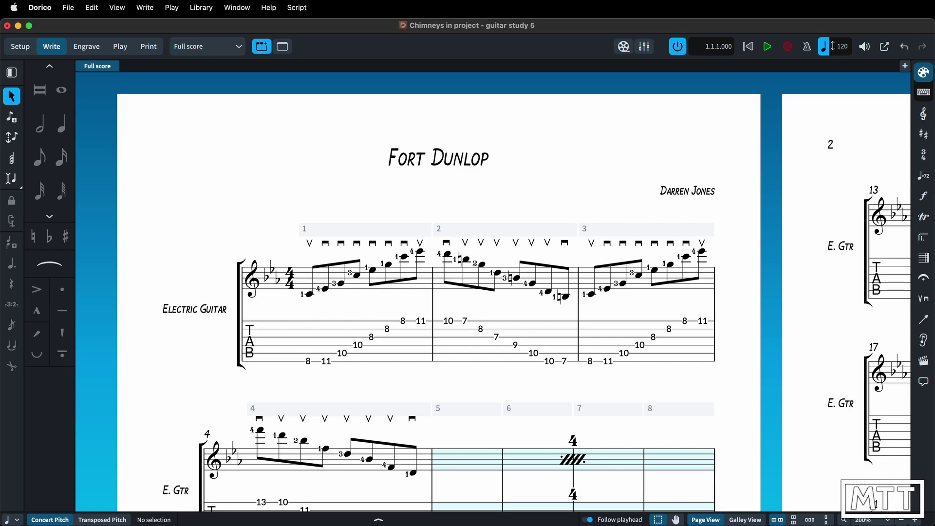
Change the score's music font to Leland, including its text fonts and recommended engraving options
left_click(200, 7)
left_click(209, 25)
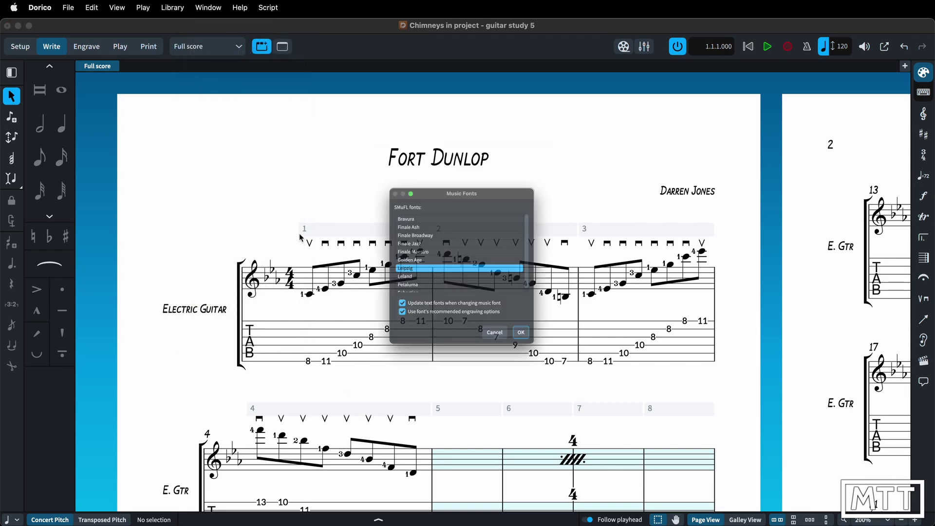
key("Return")
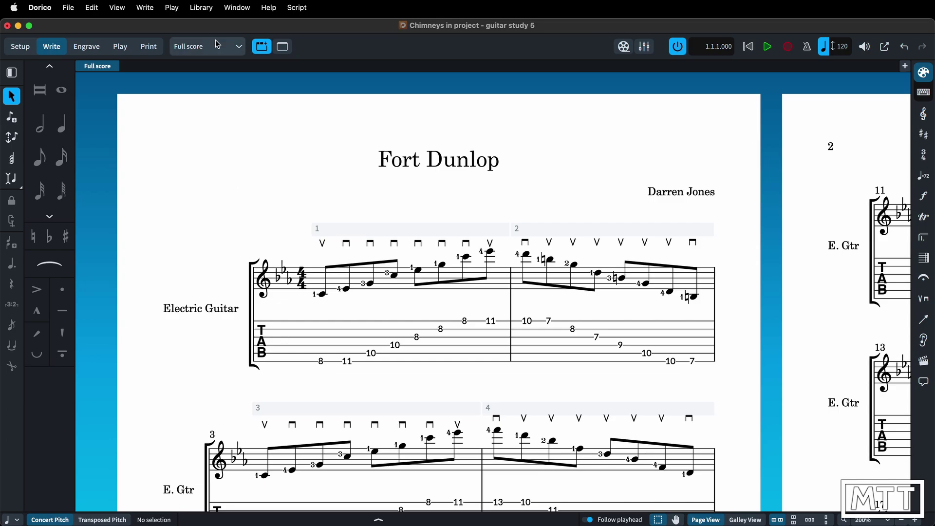
Look through the remaining SMuFL fonts after Leland in the list of available music fonts
left_click(201, 8)
left_click(213, 27)
key("Down")
key("Down")
key("Down")
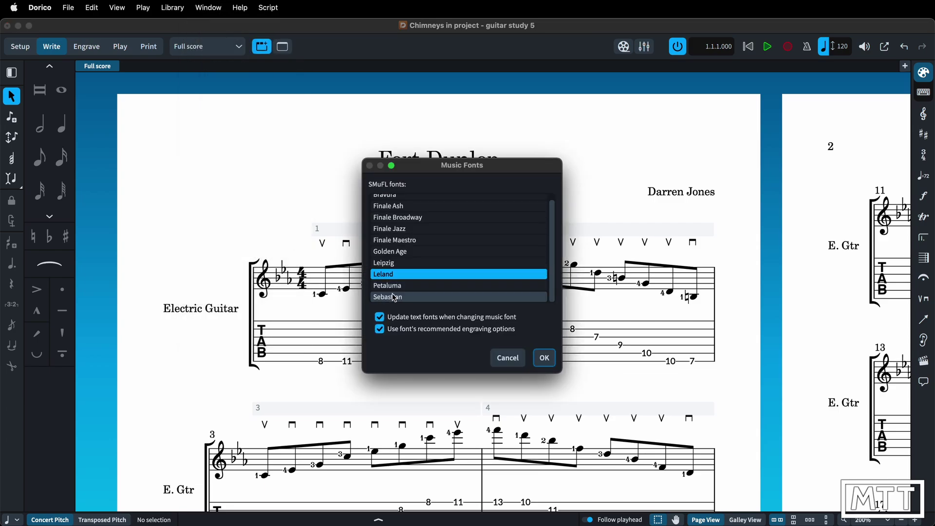
key("Return")
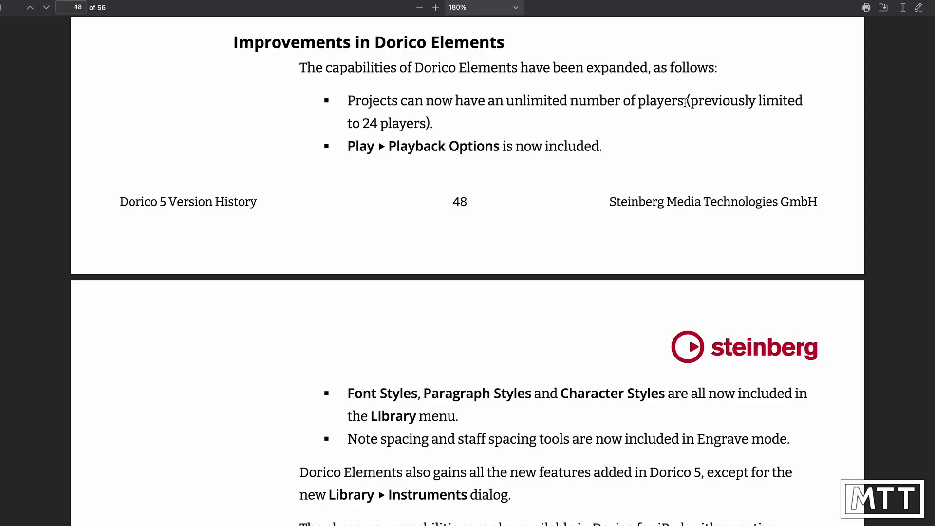
Switch to the Dorico 5 Version History PDF and read the improvements in Dorico Elements and Dorico SE
left_click_drag(685, 102, 509, 103)
left_click(510, 103)
scroll(510, 102, "down", 6)
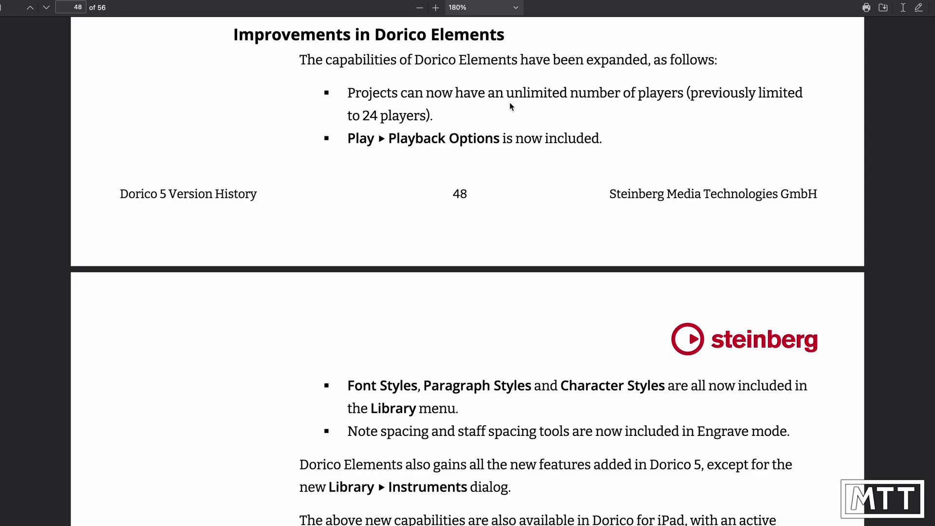
scroll(510, 102, "down", 4)
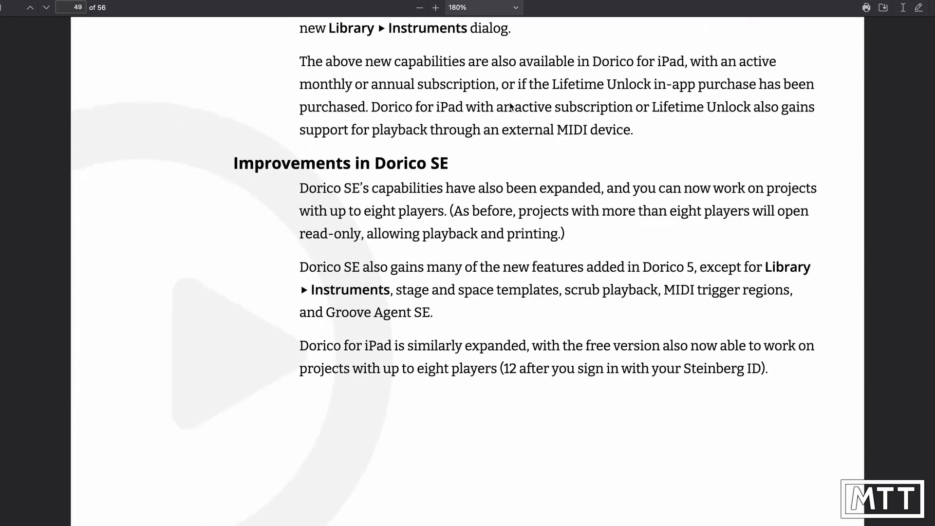